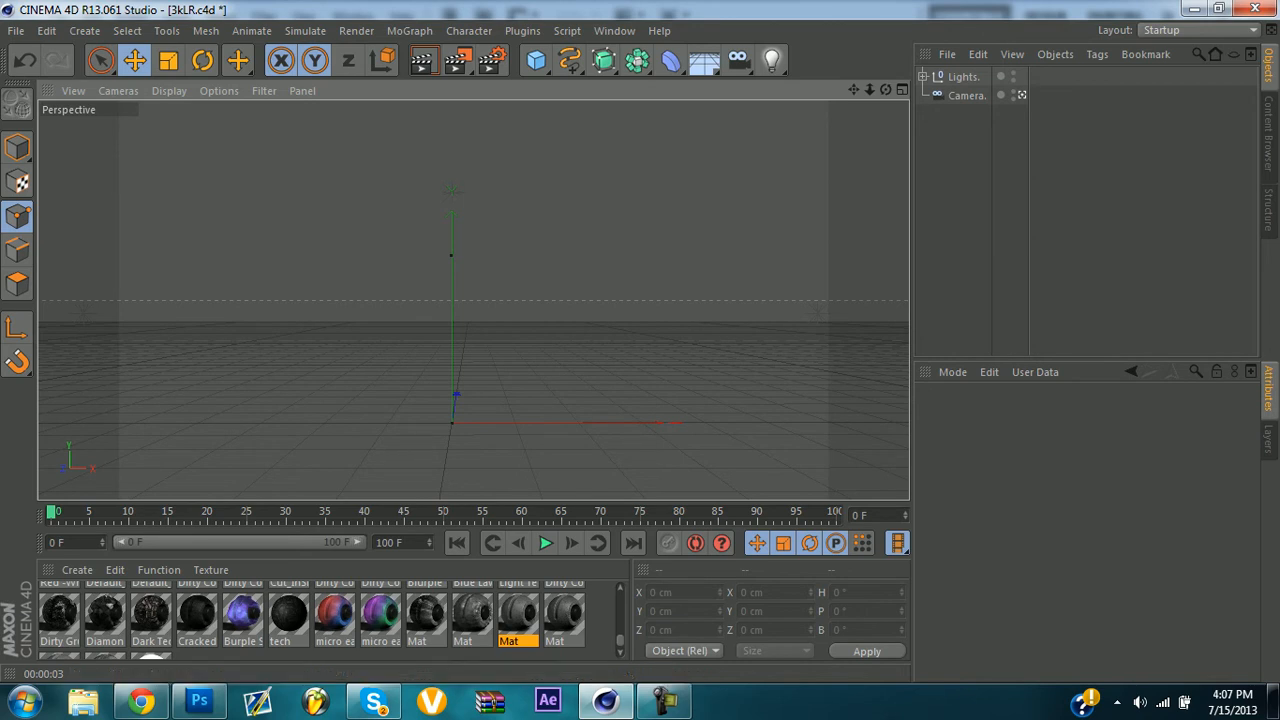
Open the 3kLR light room project, dismissing the missing-plugin warning, and delete its MoText object.
left_click(16, 31)
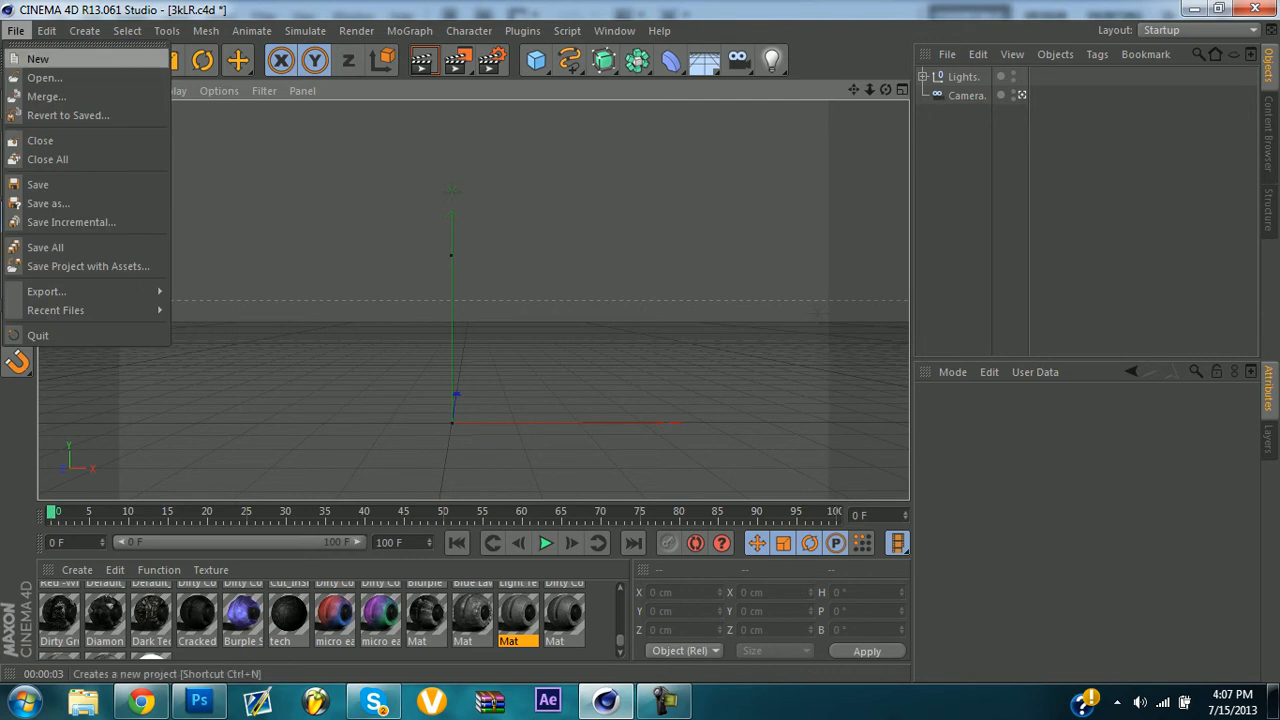
left_click(44, 77)
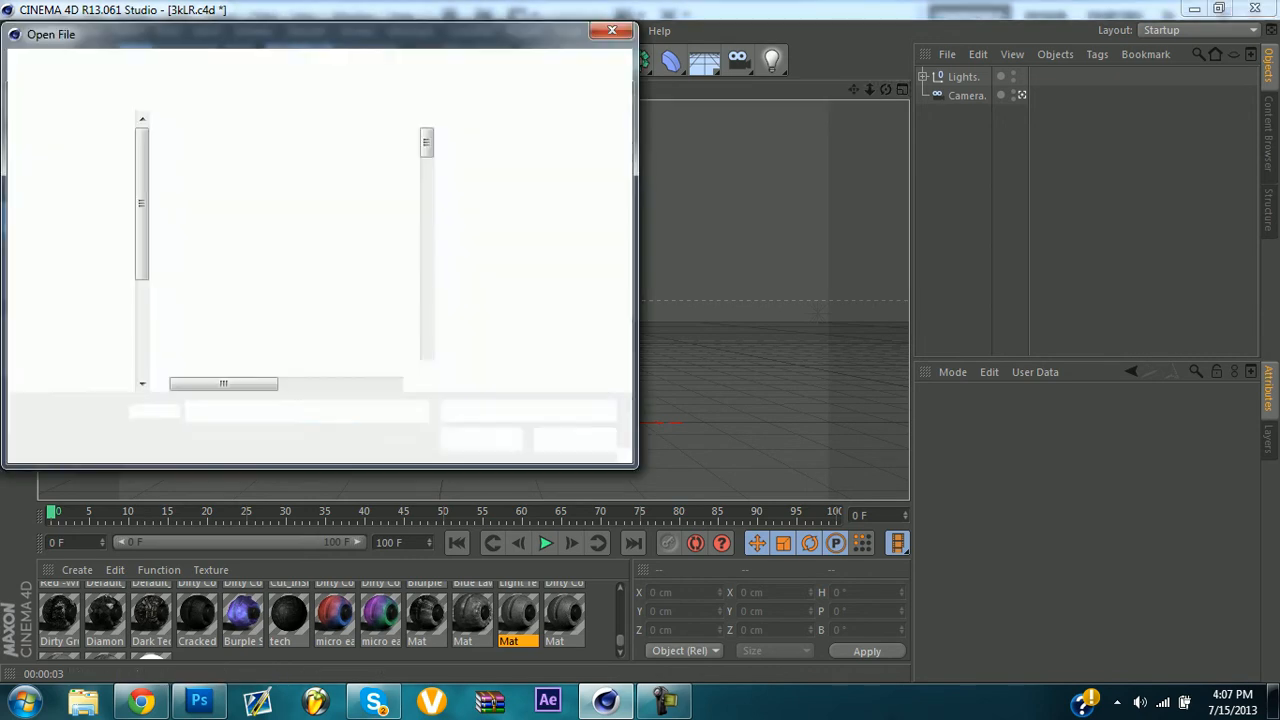
left_click(148, 64)
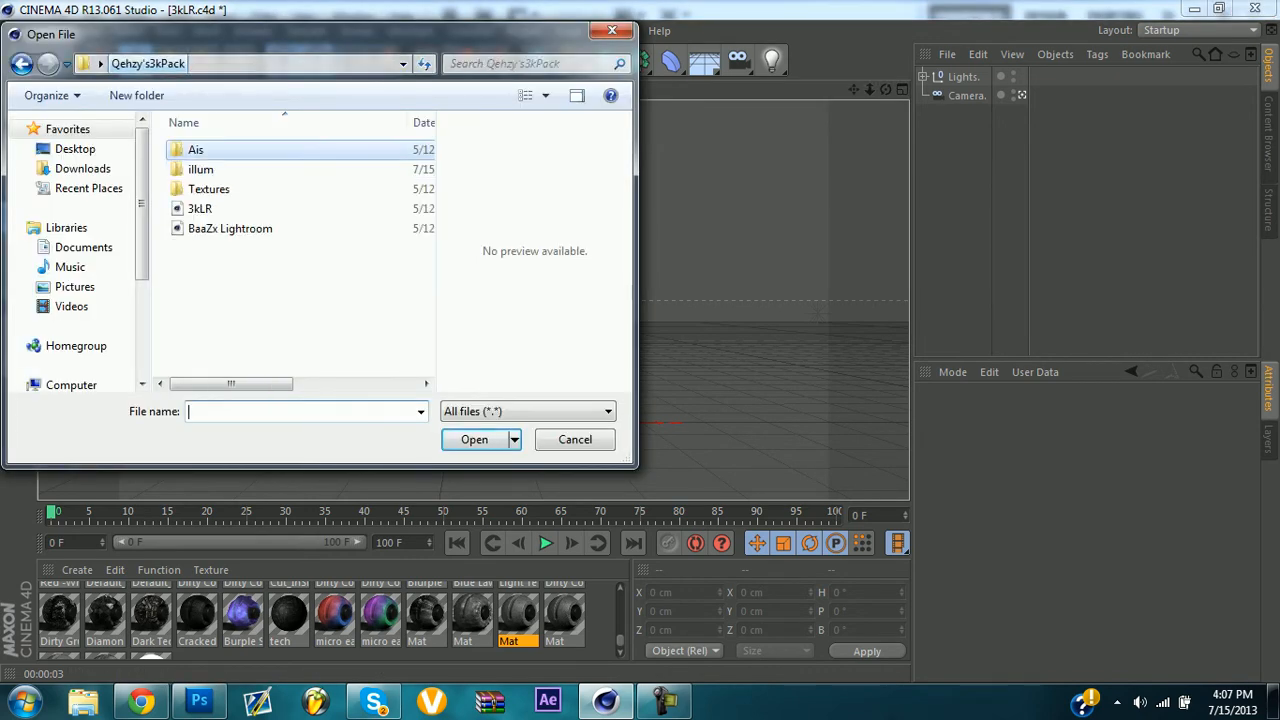
left_click(200, 209)
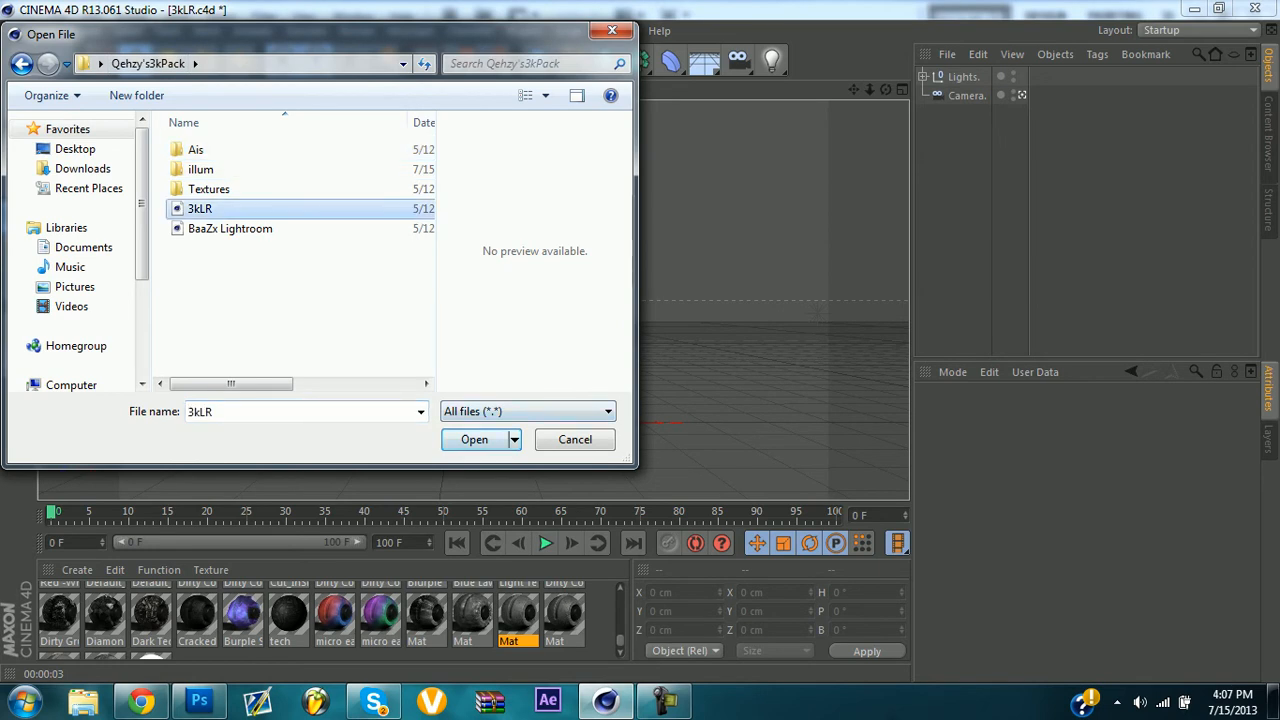
left_click(475, 440)
key("Return")
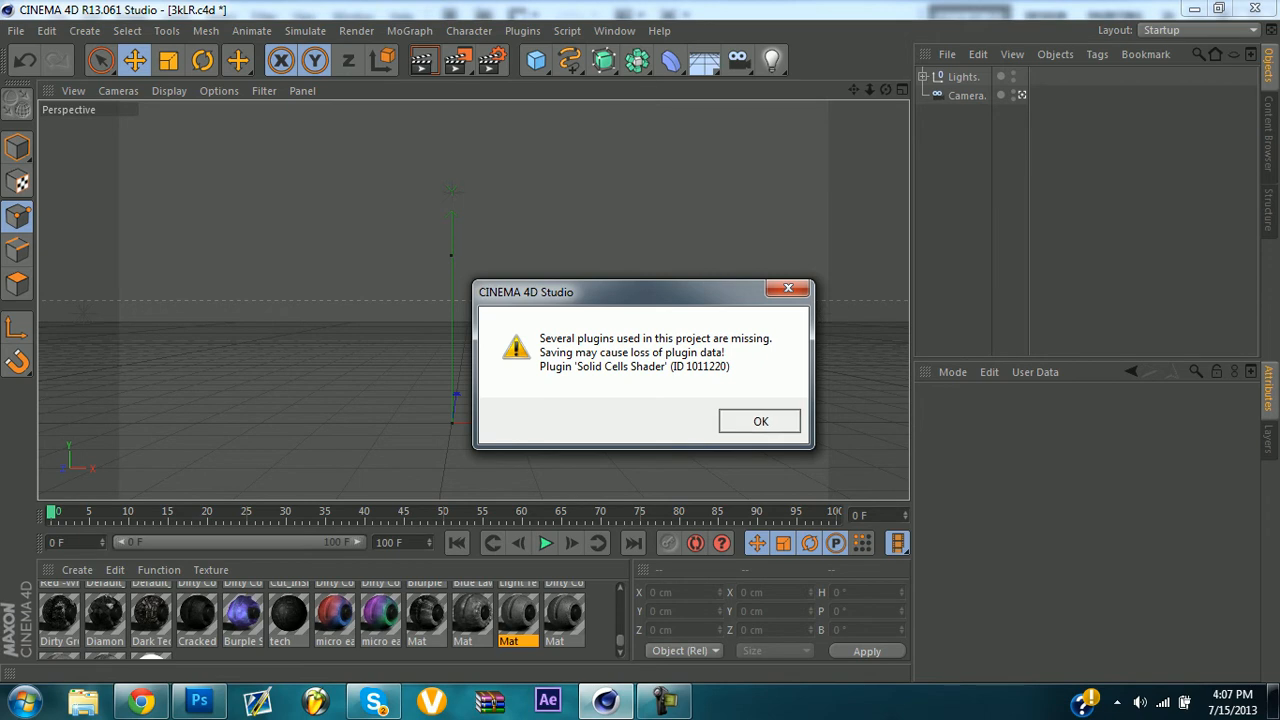
key("Return")
left_click(965, 77)
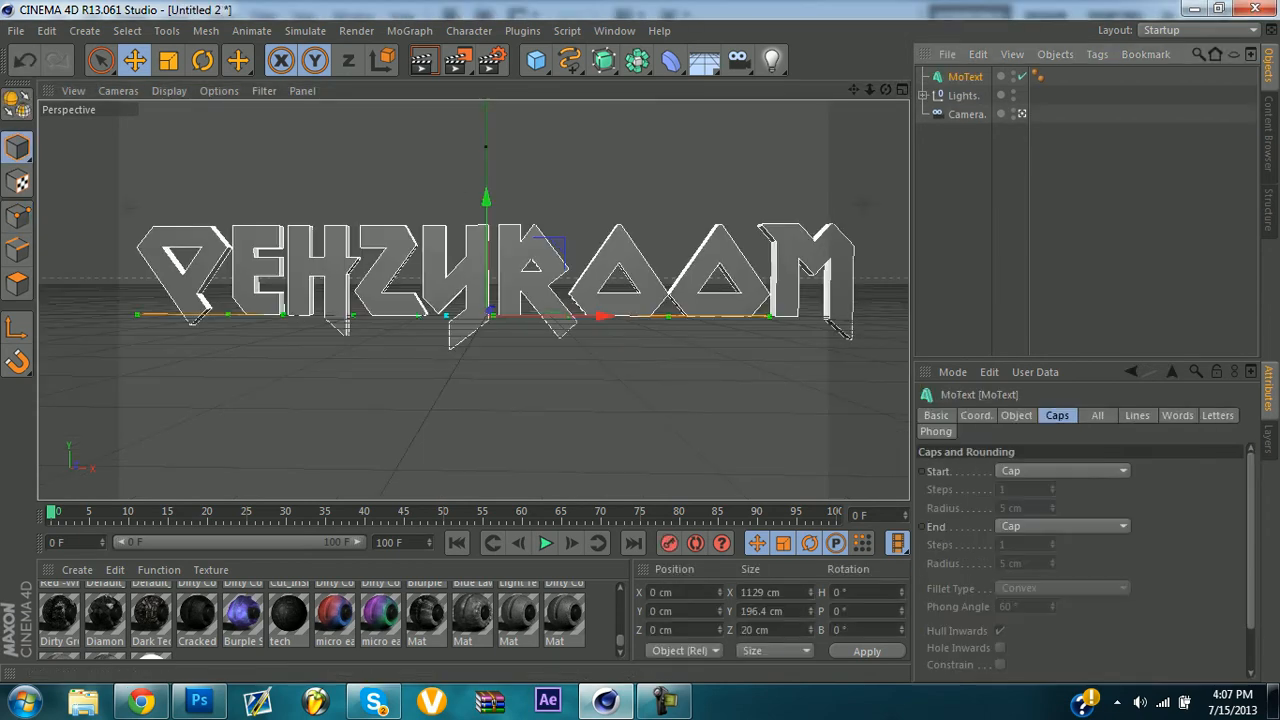
key("Delete")
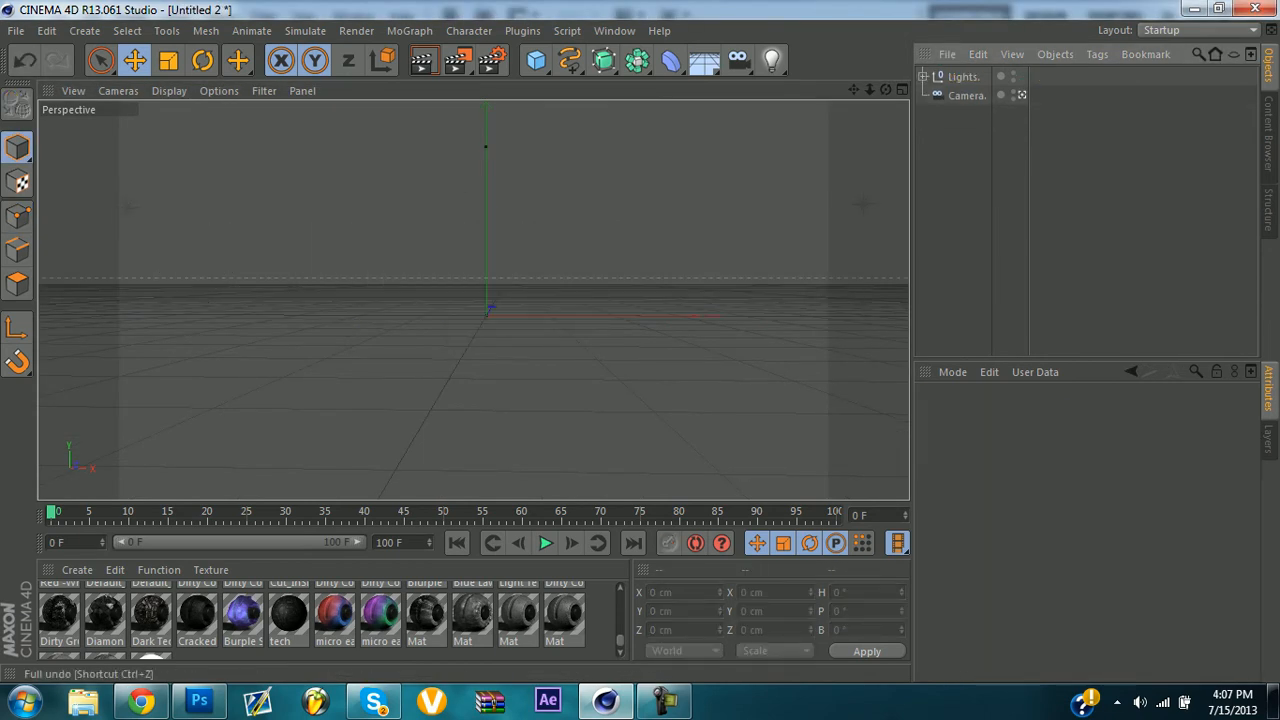
Merge the ae7 new logo.ai file from the Ais folder into the scene with the default import settings.
left_click(16, 30)
left_click(47, 97)
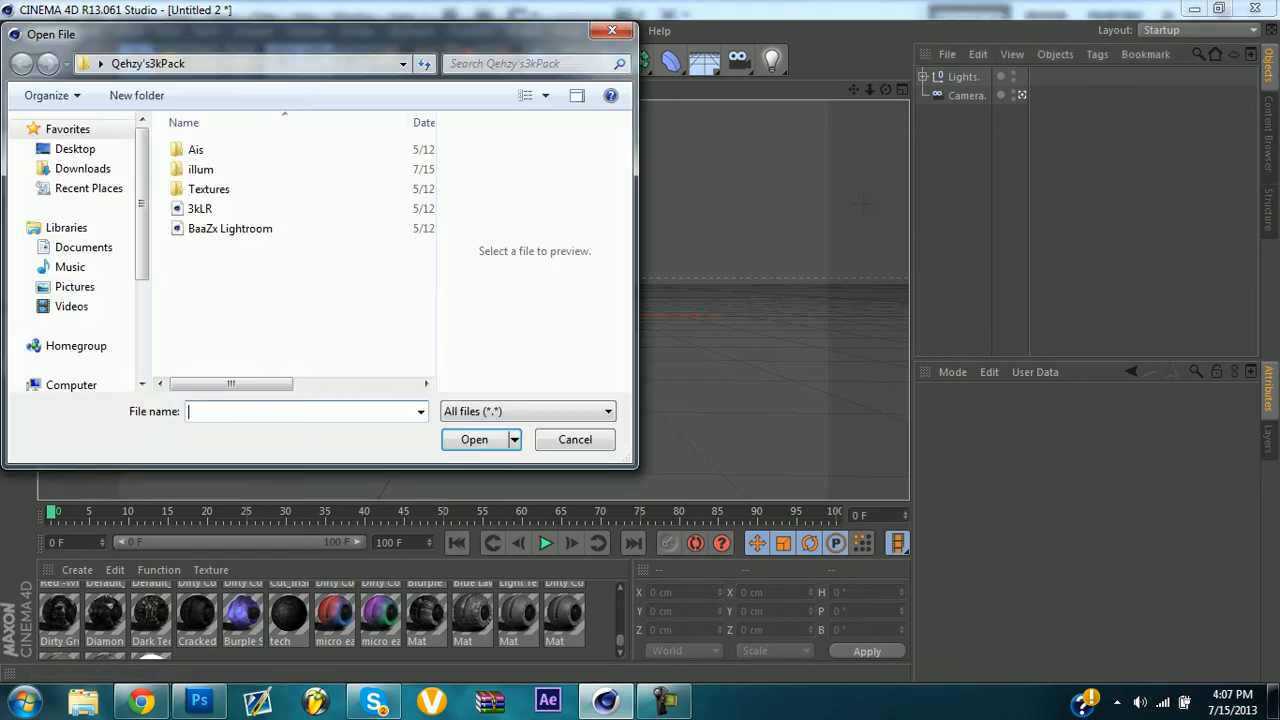
double_click(225, 149)
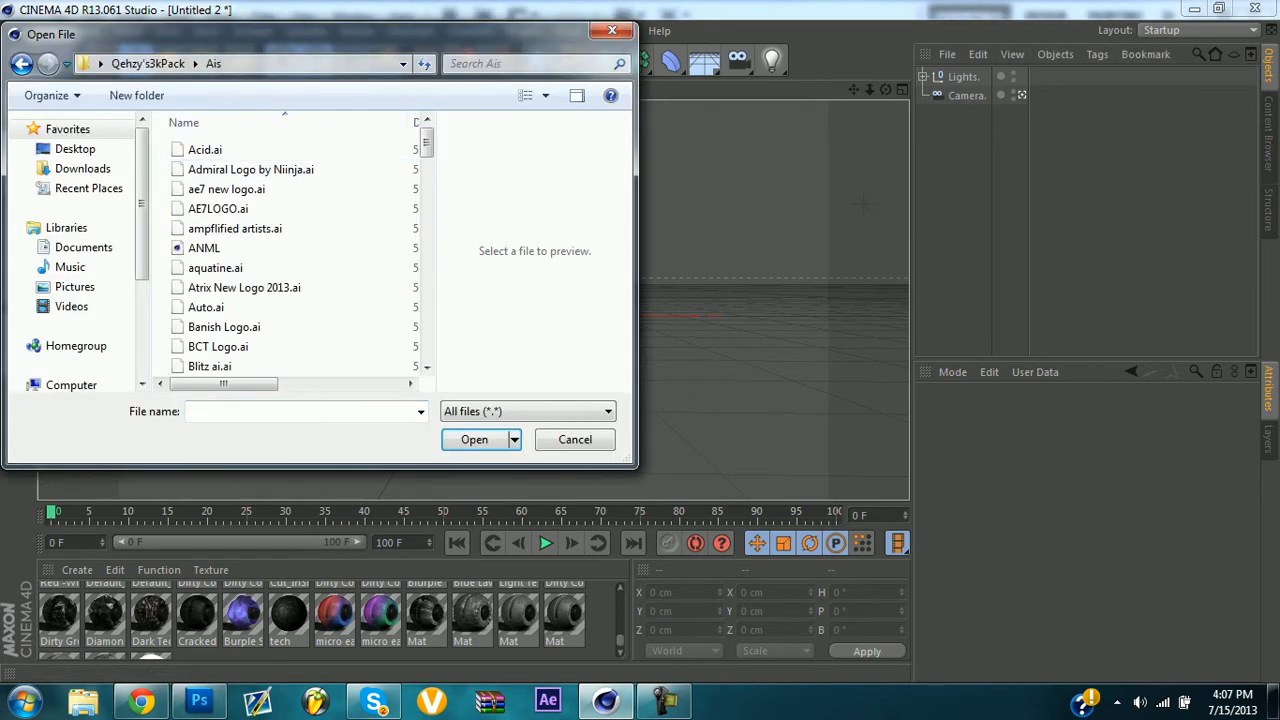
scroll(225, 150, "down", 6)
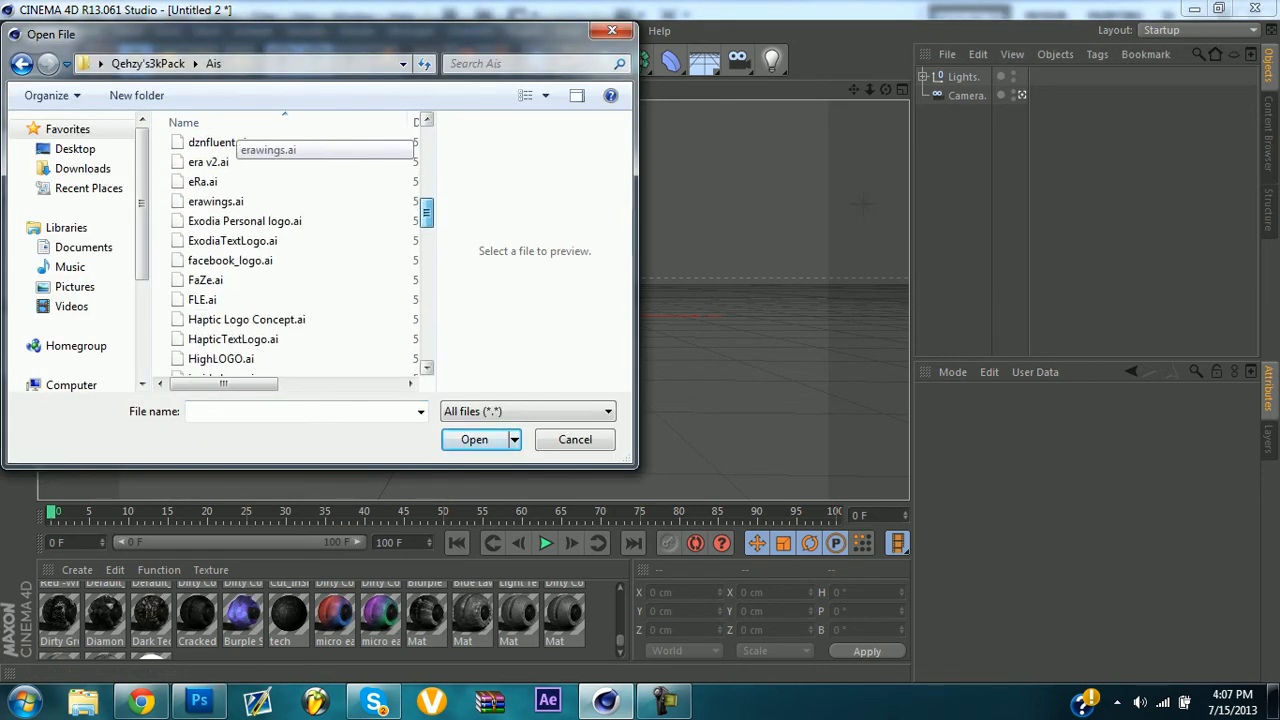
scroll(225, 150, "up", 2)
scroll(225, 160, "up", 6)
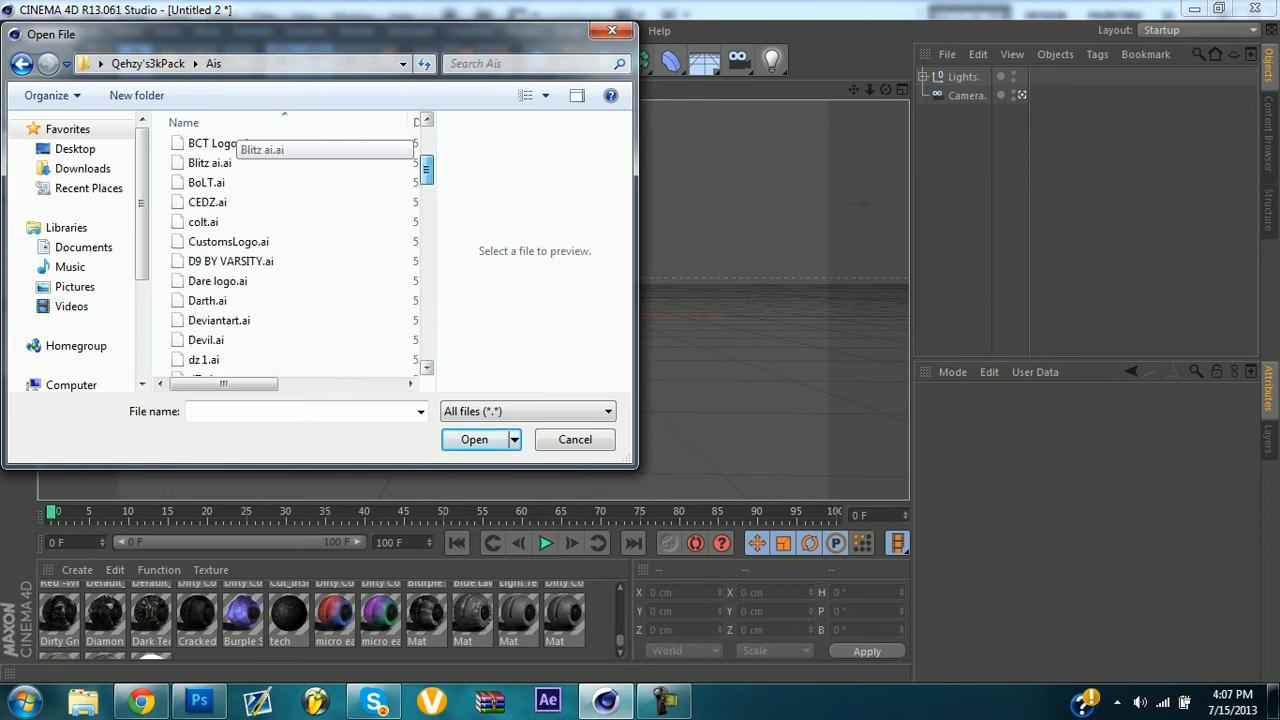
scroll(225, 177, "up", 2)
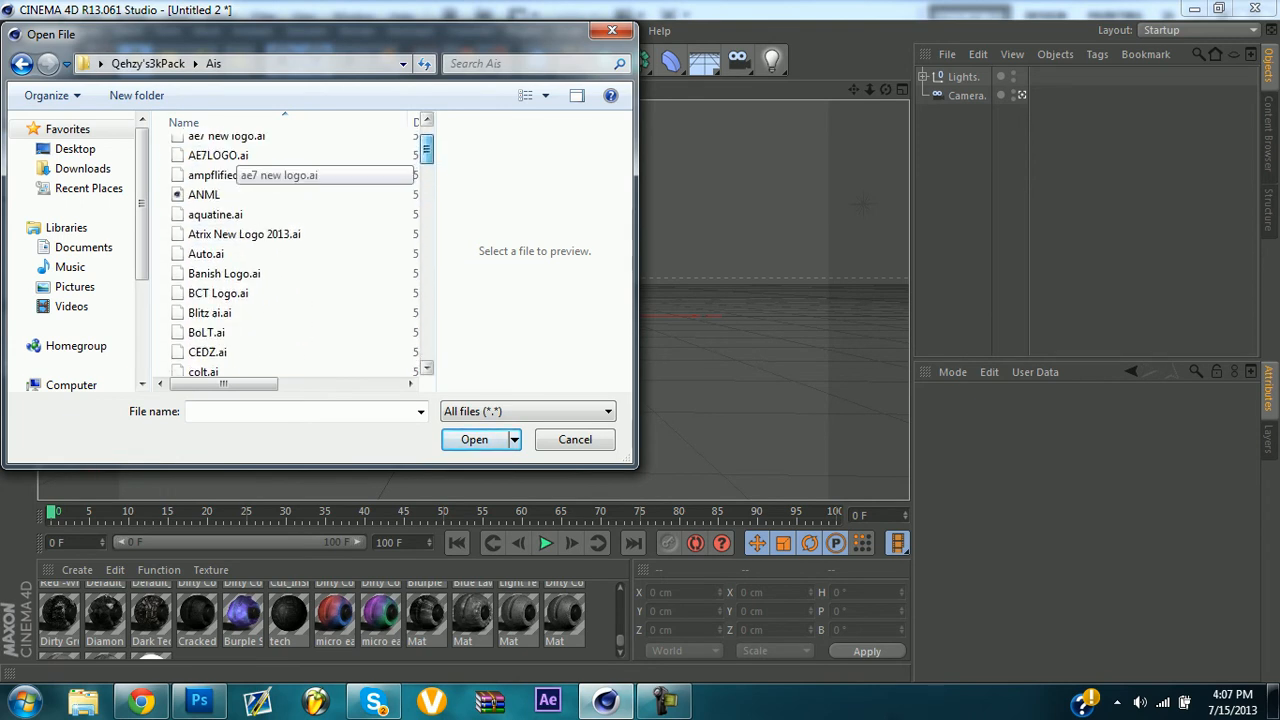
left_click(225, 180)
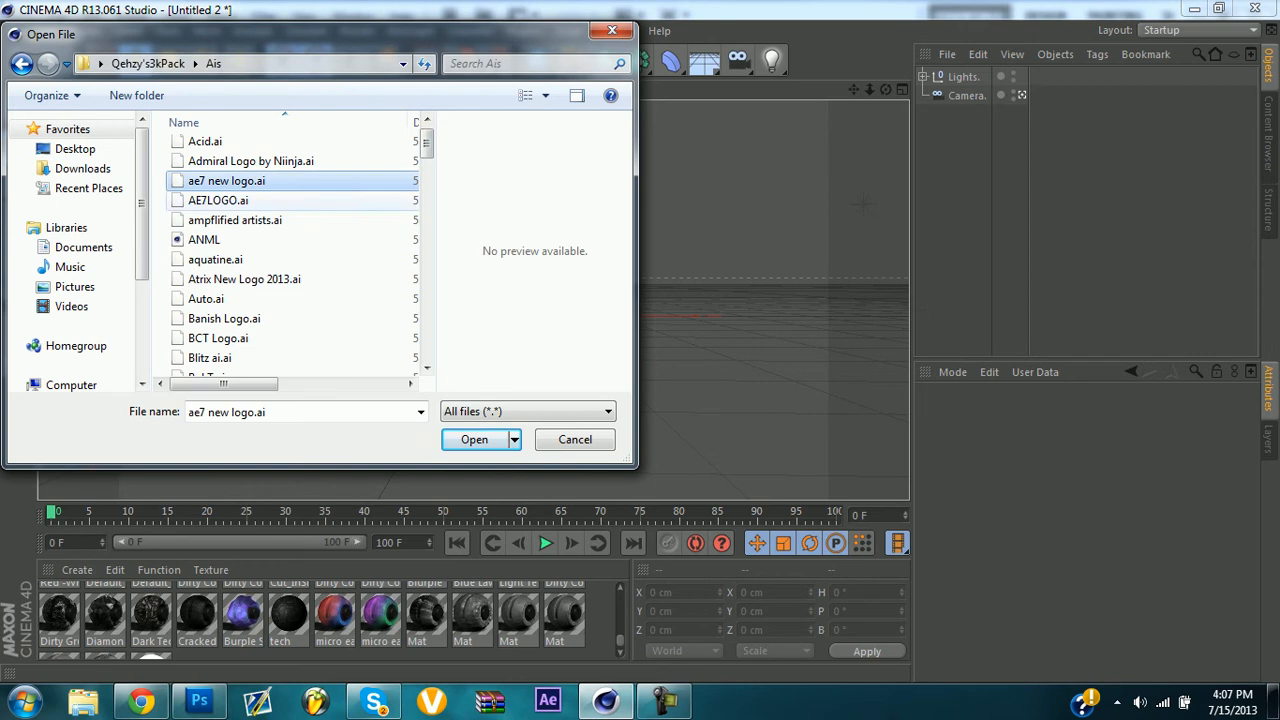
left_click(400, 200)
left_click(225, 180)
left_click(474, 439)
key("Return")
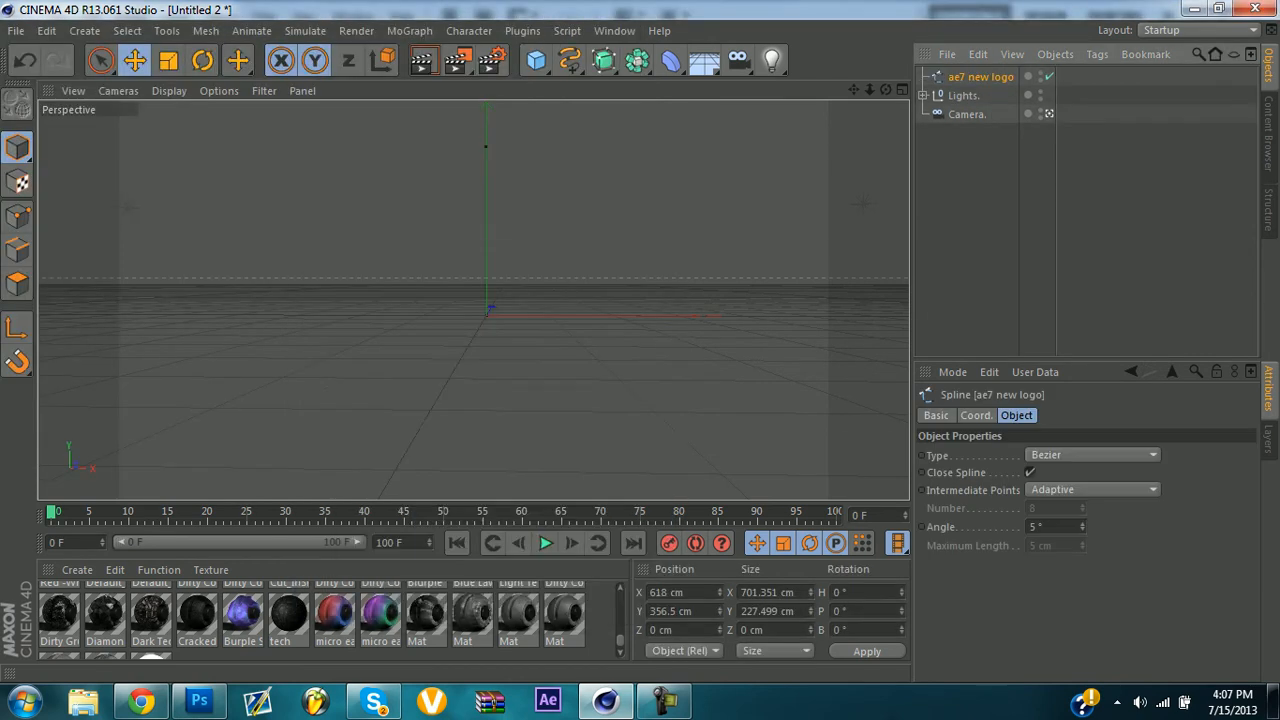
Move the imported logo spline down and across so it sits on the floor around the scene origin.
middle_click_drag(566, 222, 474, 300, "alt")
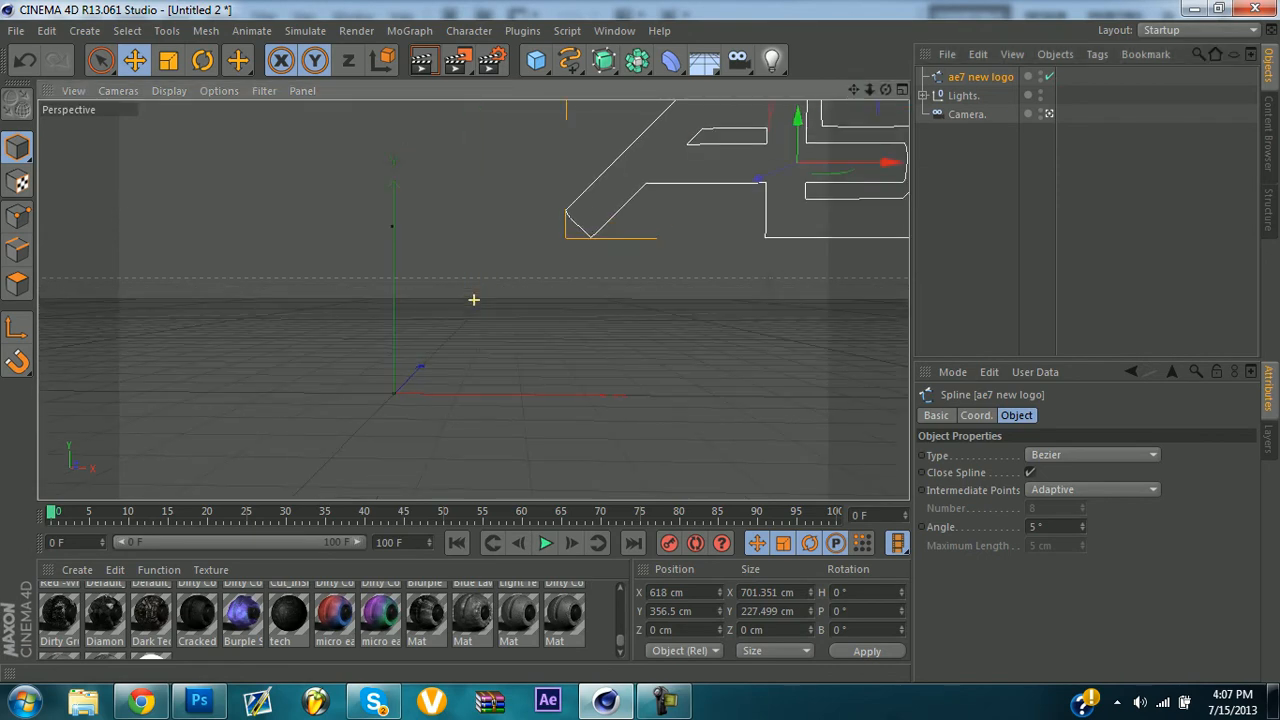
left_click_drag(797, 134, 797, 282)
left_click_drag(888, 318, 534, 317)
left_click_drag(853, 90, 928, 88)
Add an Extrude NURBS and make the ae7 new logo spline its child.
left_click_drag(603, 60, 806, 86)
left_click_drag(980, 96, 984, 77)
left_click(984, 77)
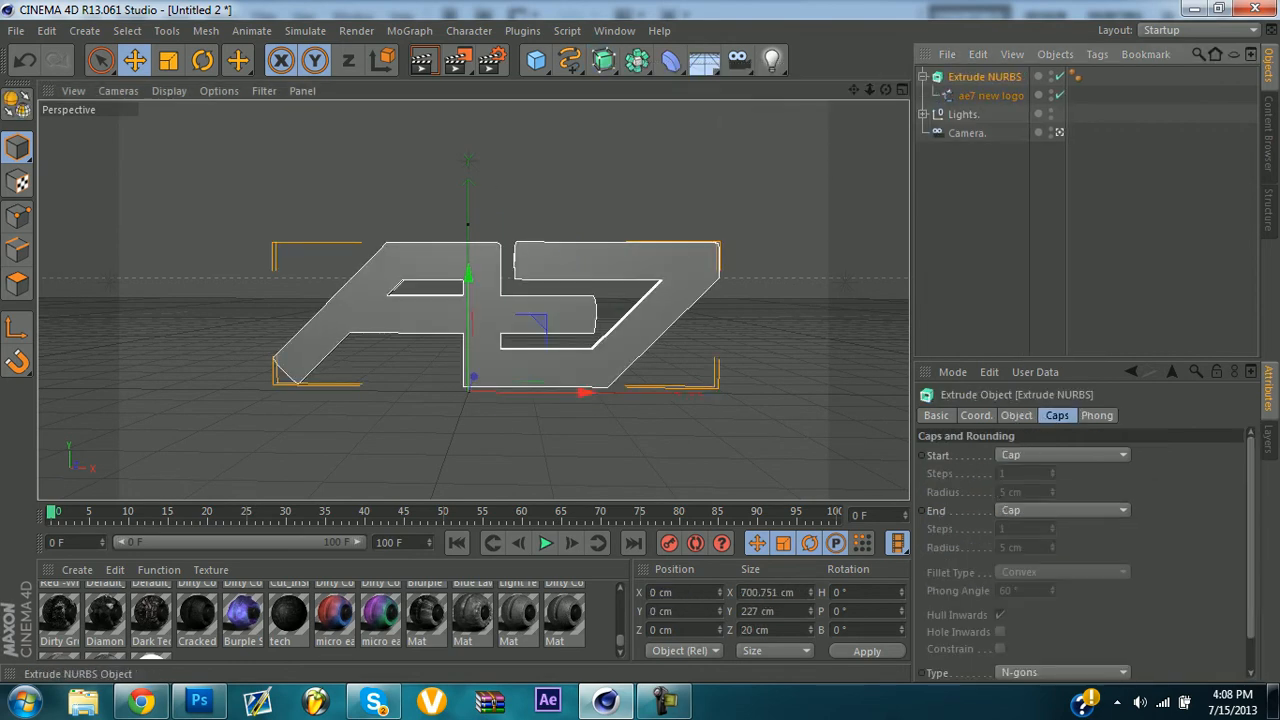
Set the Extrude NURBS start and end caps to Fillet Cap, each with a 1 cm radius.
left_click(1062, 455)
left_click(1024, 530)
left_click(1062, 510)
left_click(1024, 586)
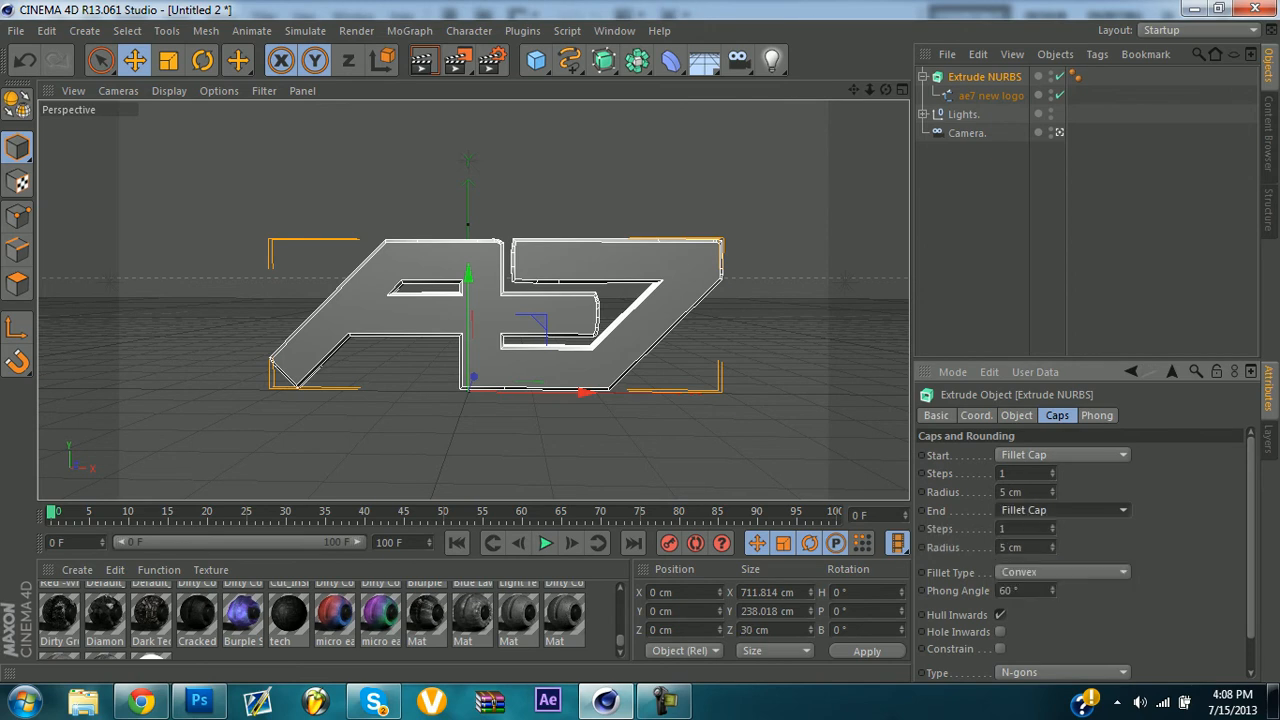
double_click(1010, 492)
type("1")
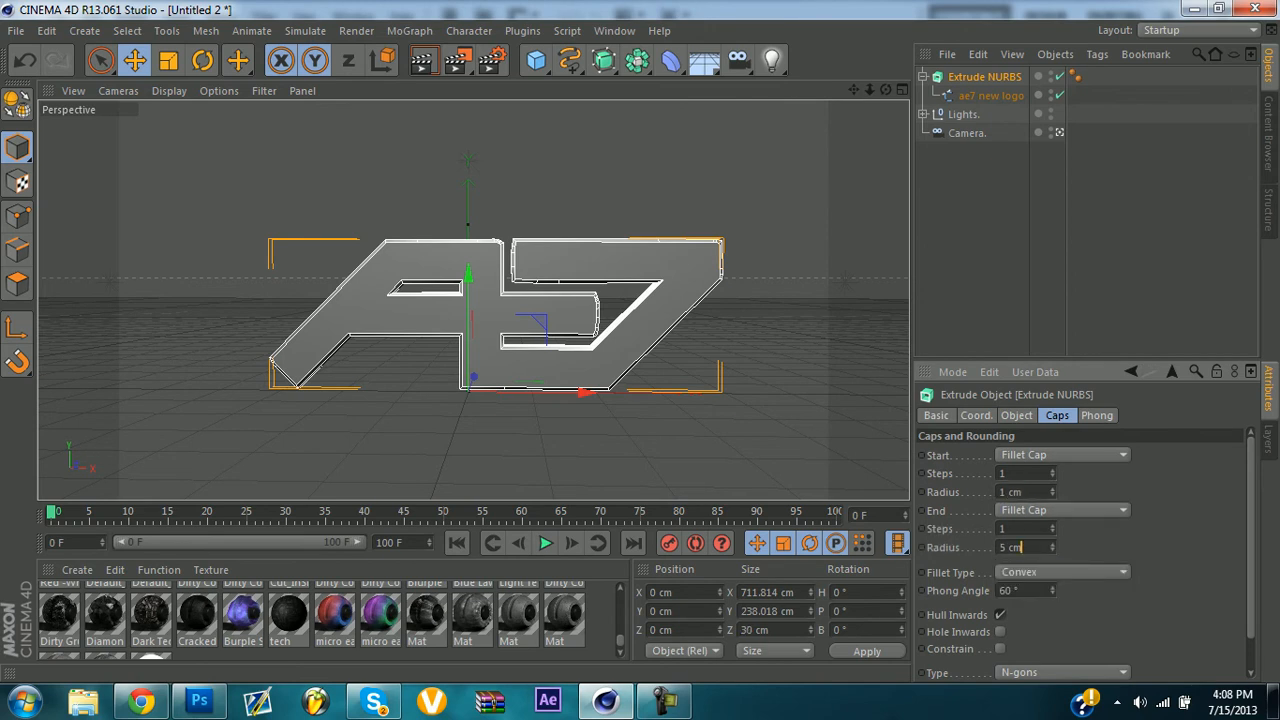
left_click_drag(1023, 547, 999, 547)
type("1")
key("Return")
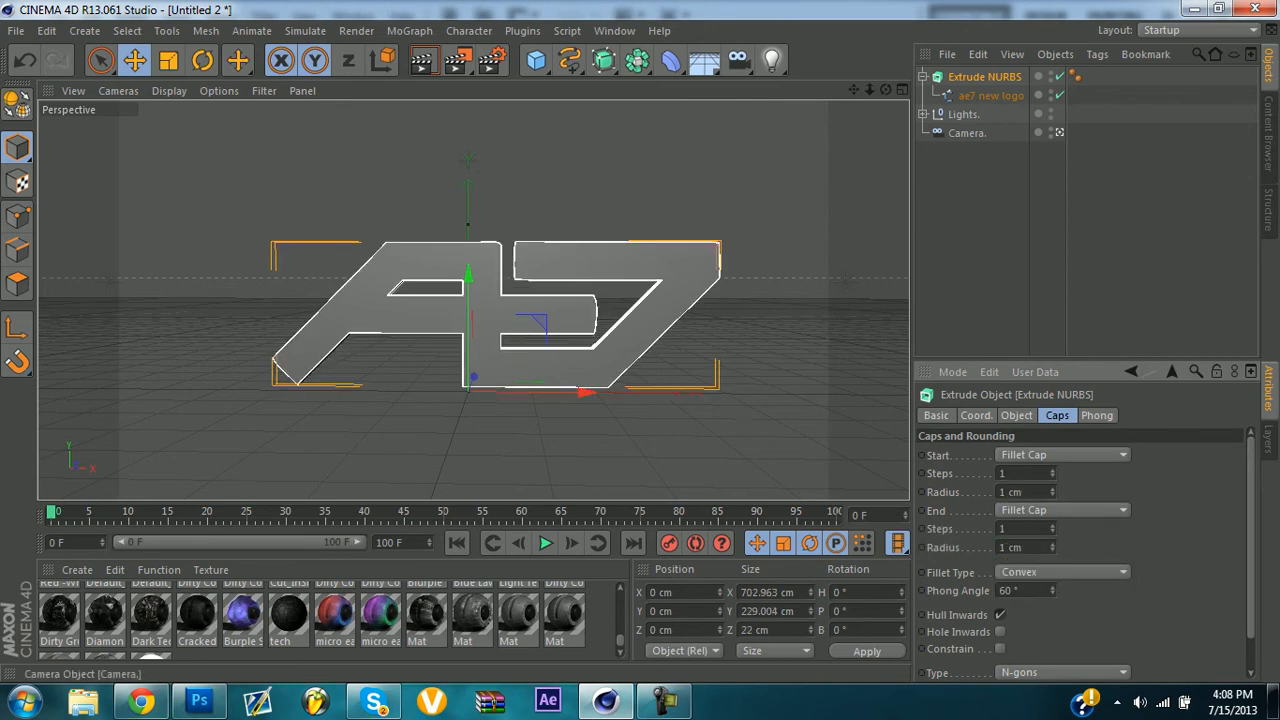
Set the logo's extrusion depth to 70 cm along Z.
left_click(1016, 415)
left_click_drag(1174, 456, 1143, 456)
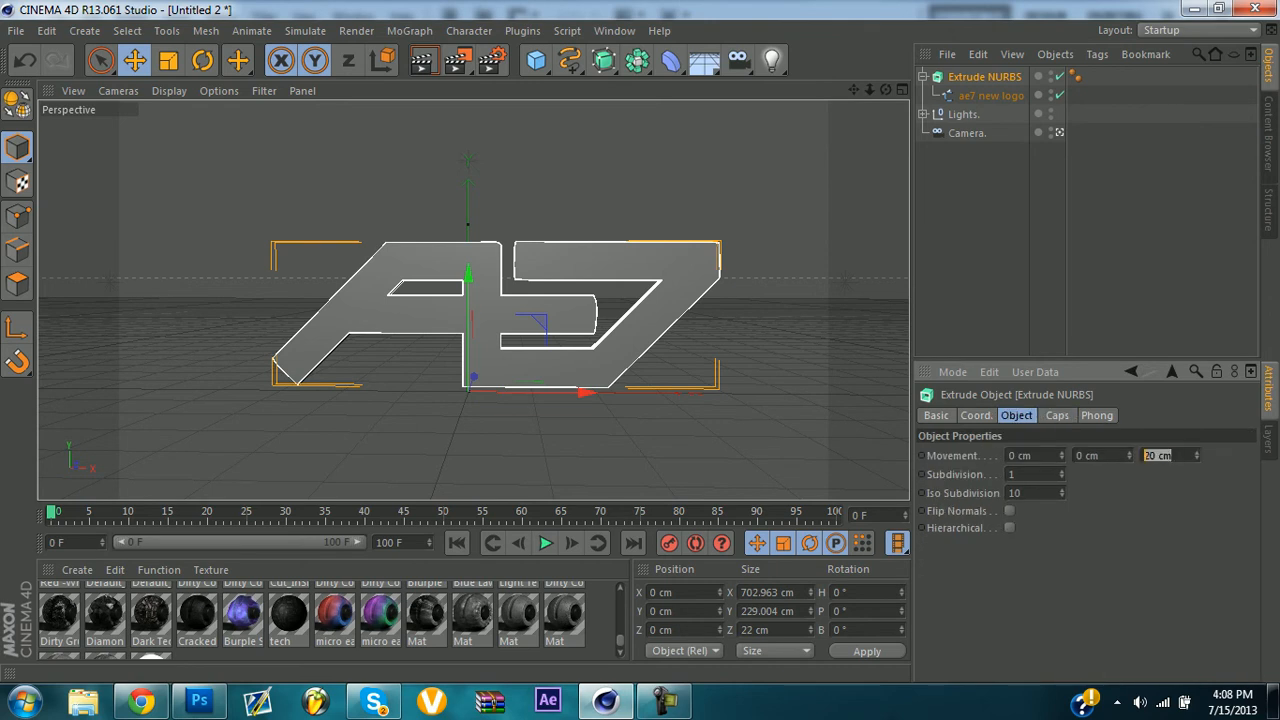
type("70")
key("Return")
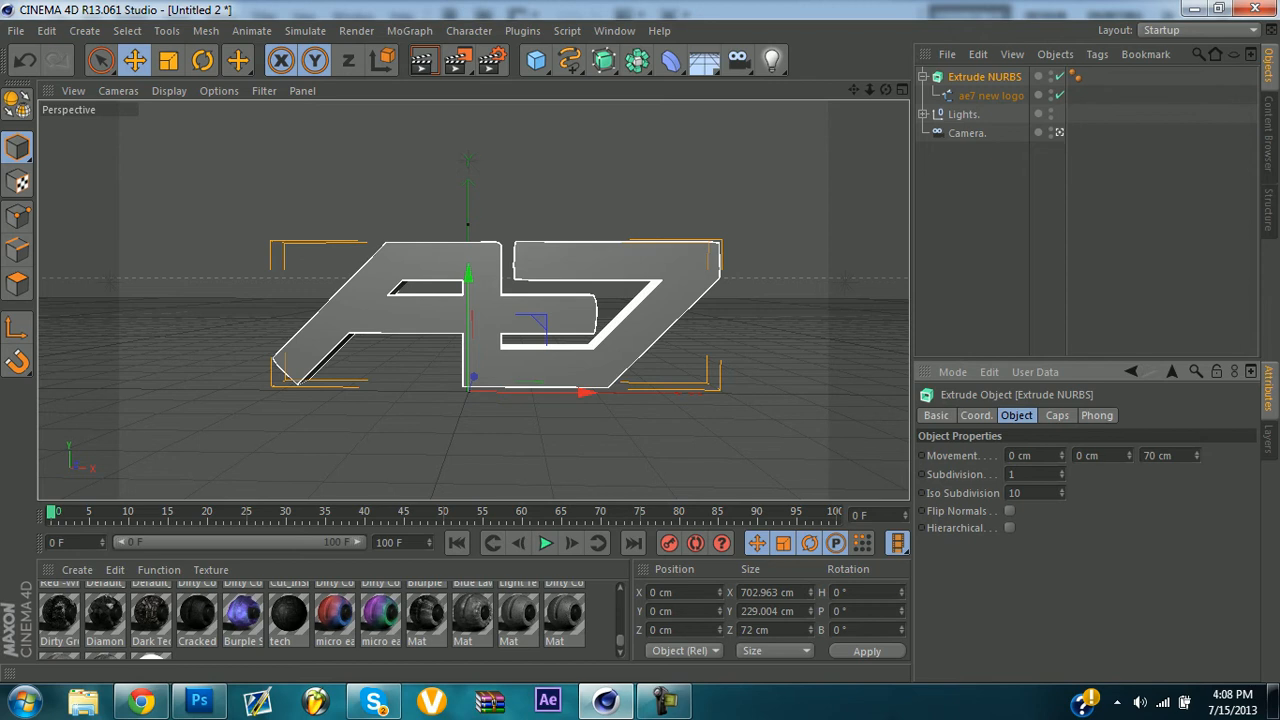
left_click(988, 220)
left_click_drag(853, 90, 830, 71)
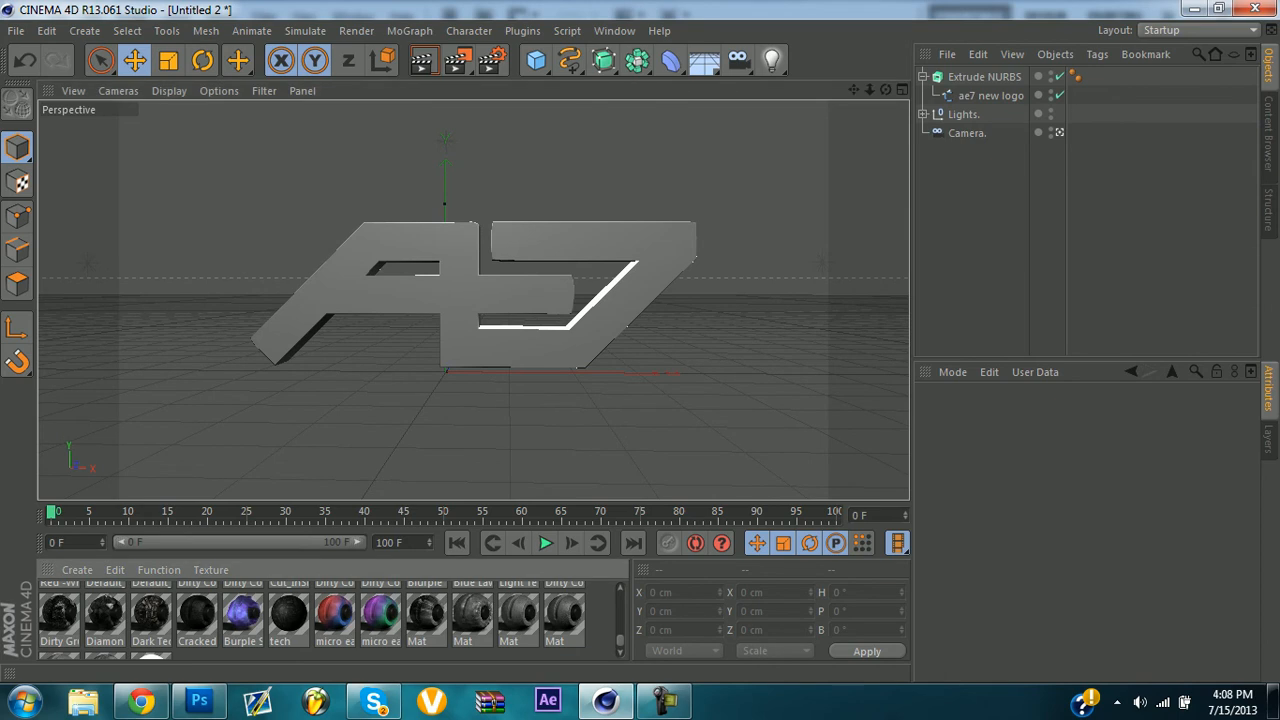
Apply the third of the four Mat materials to the extruded logo and collapse the Extrude NURBS hierarchy.
left_click_drag(518, 613, 520, 345)
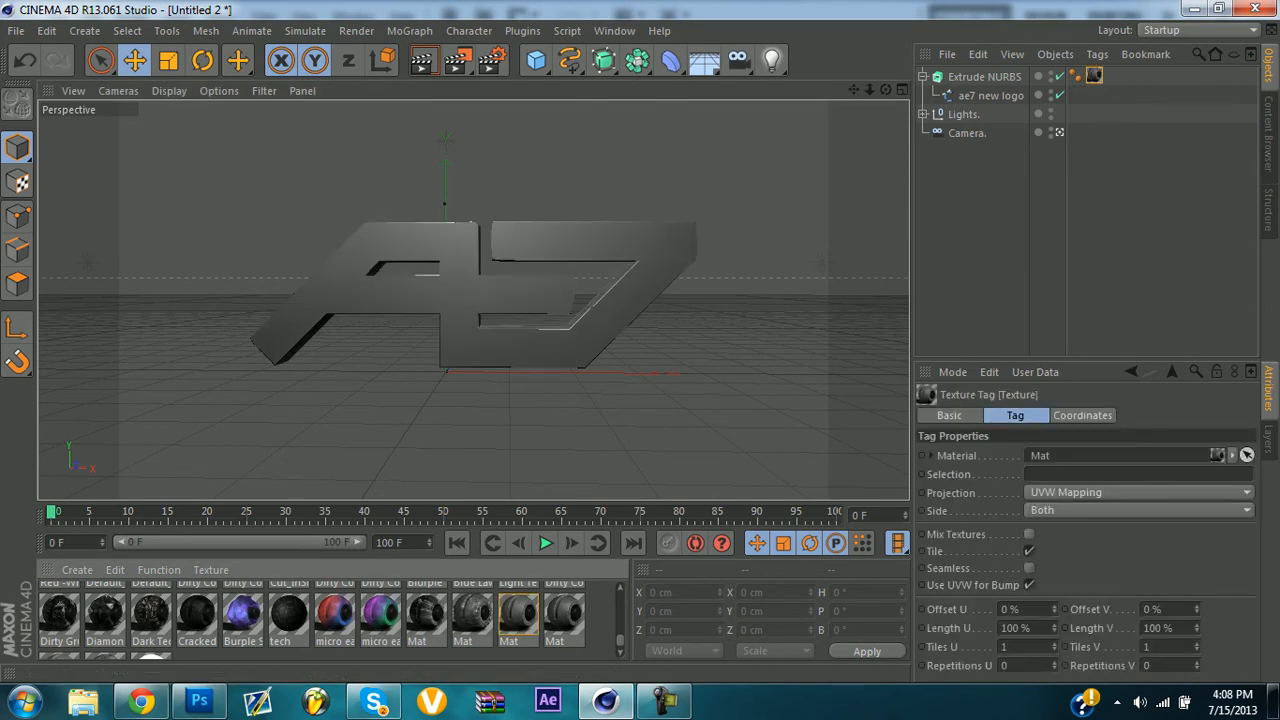
scroll(330, 615, "down", 1)
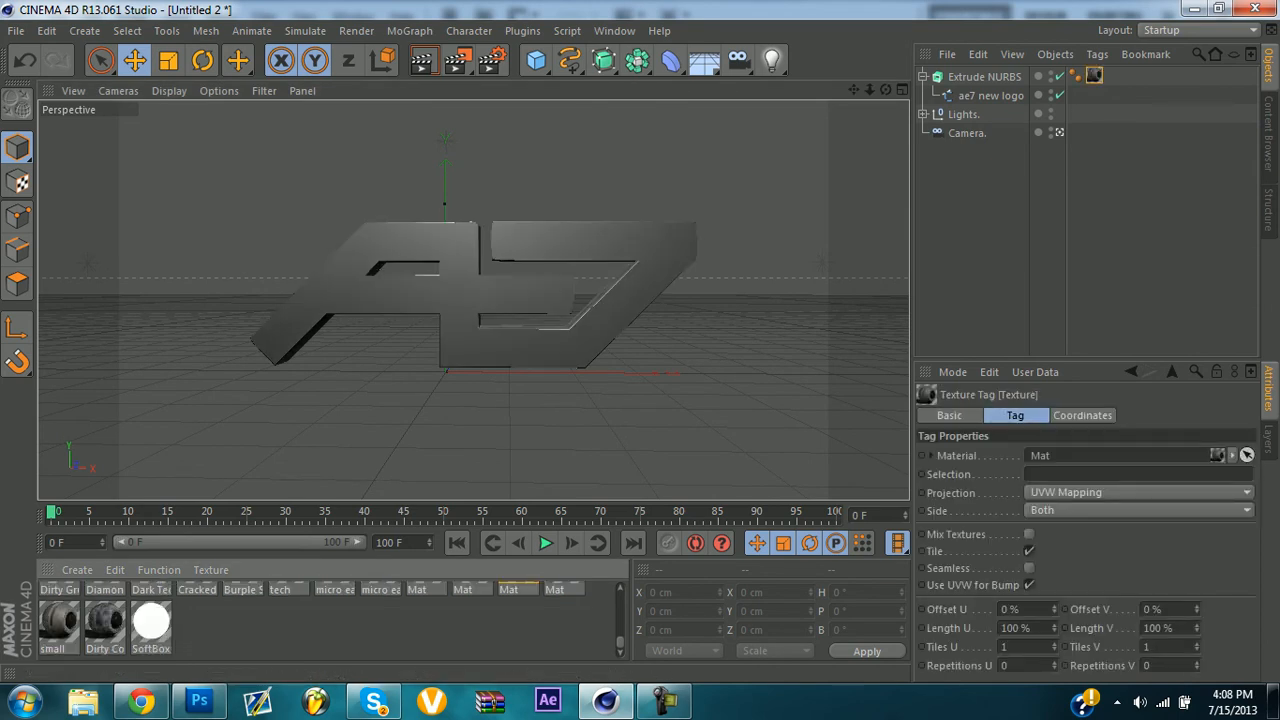
scroll(330, 615, "up", 1)
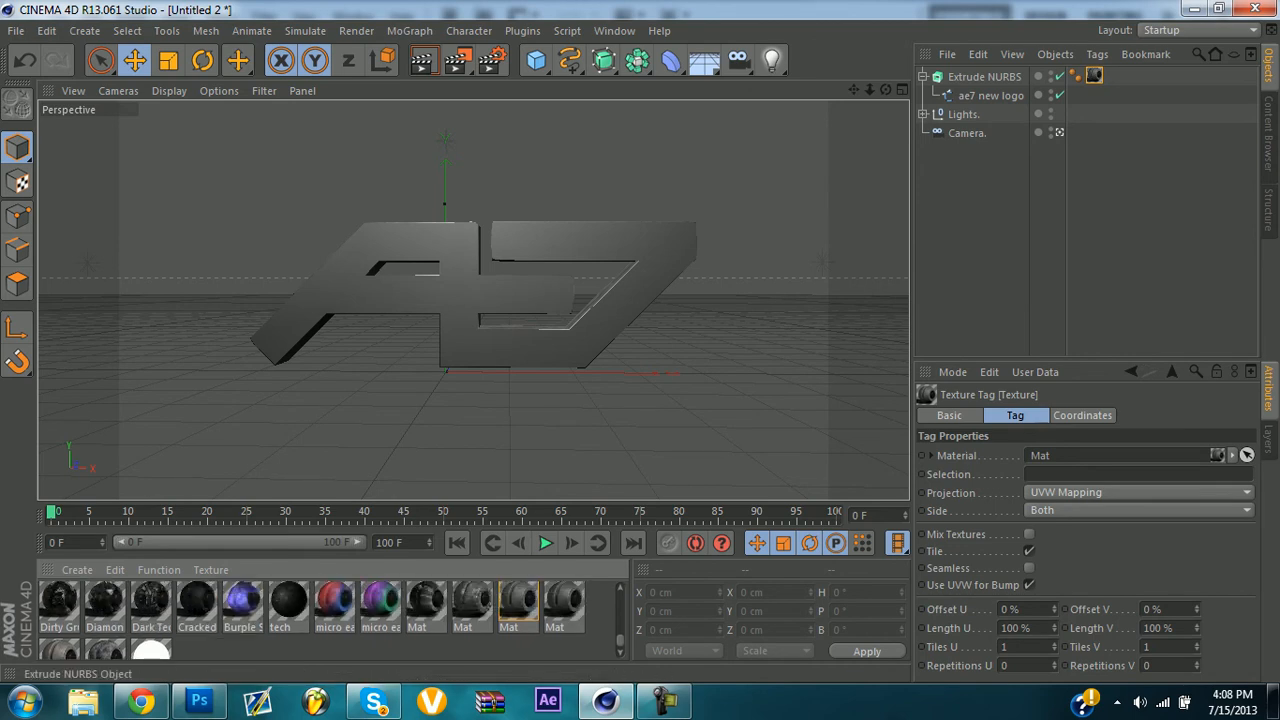
left_click(923, 77)
left_click(985, 210)
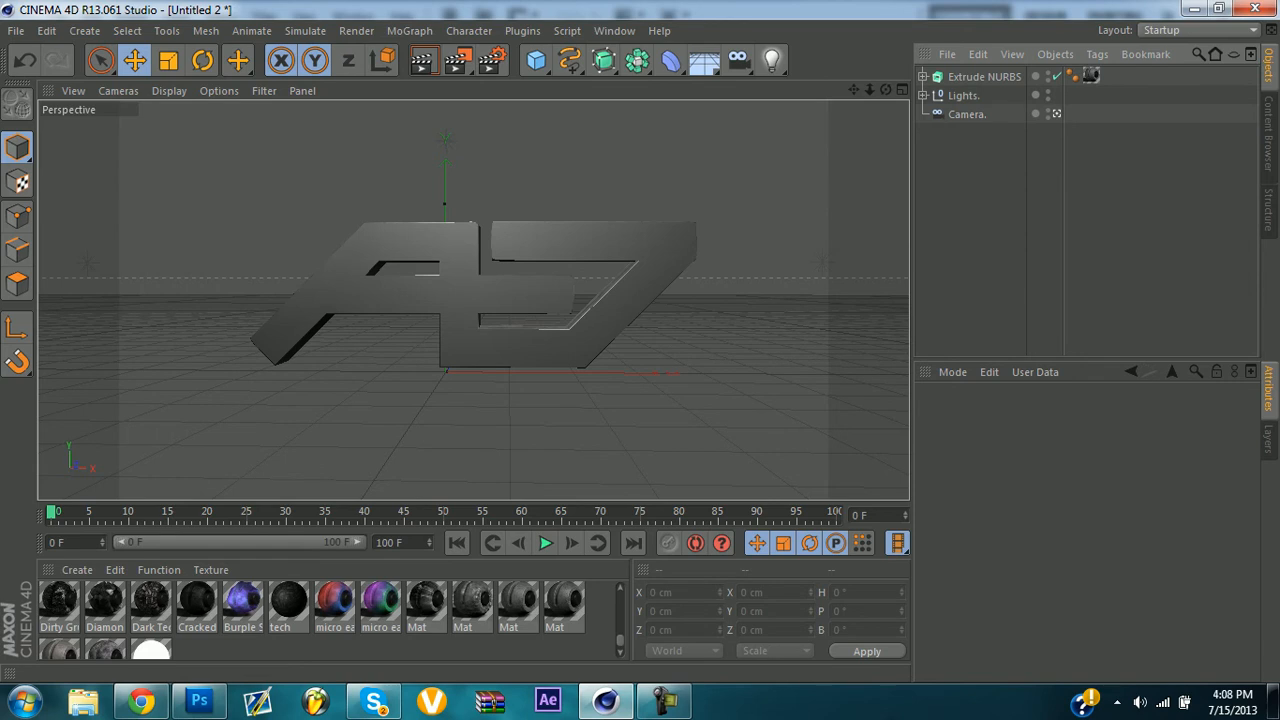
Open NitroBlast for the Extrude NURBS and set it to 350 pieces, High quality and 5% thickness.
left_click(984, 77)
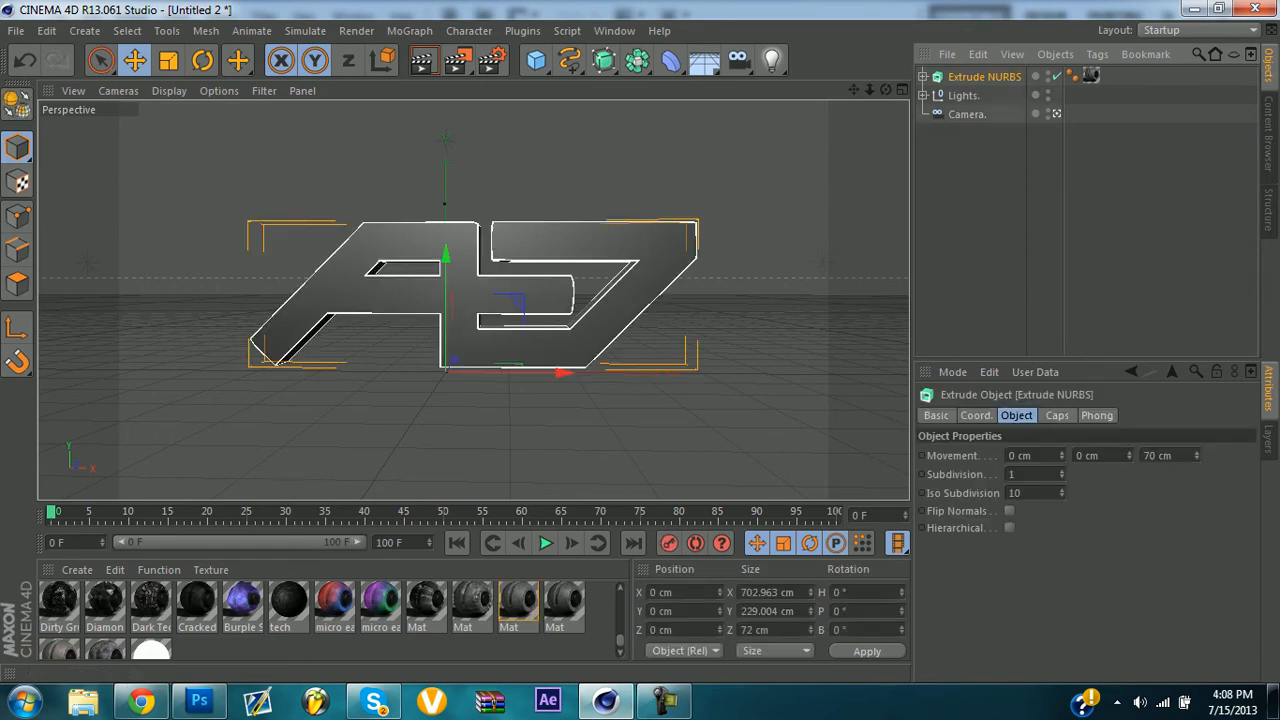
left_click(522, 30)
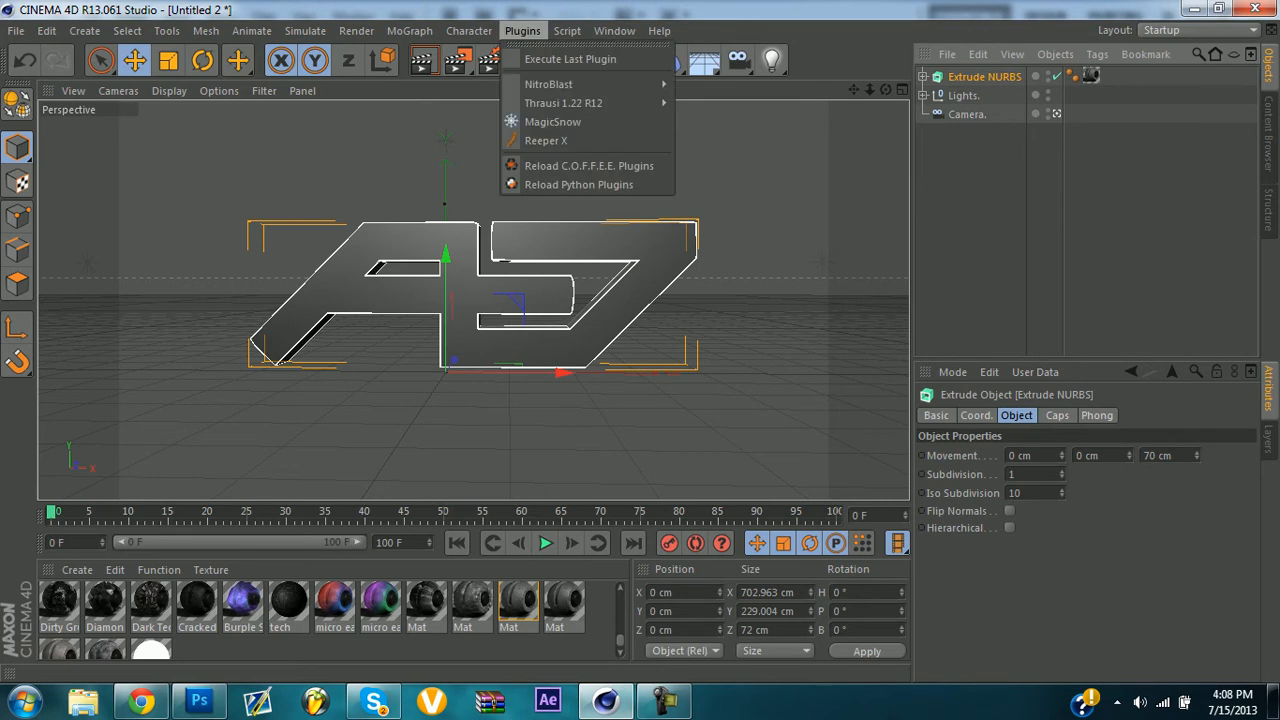
mouse_move(560, 84)
left_click(731, 128)
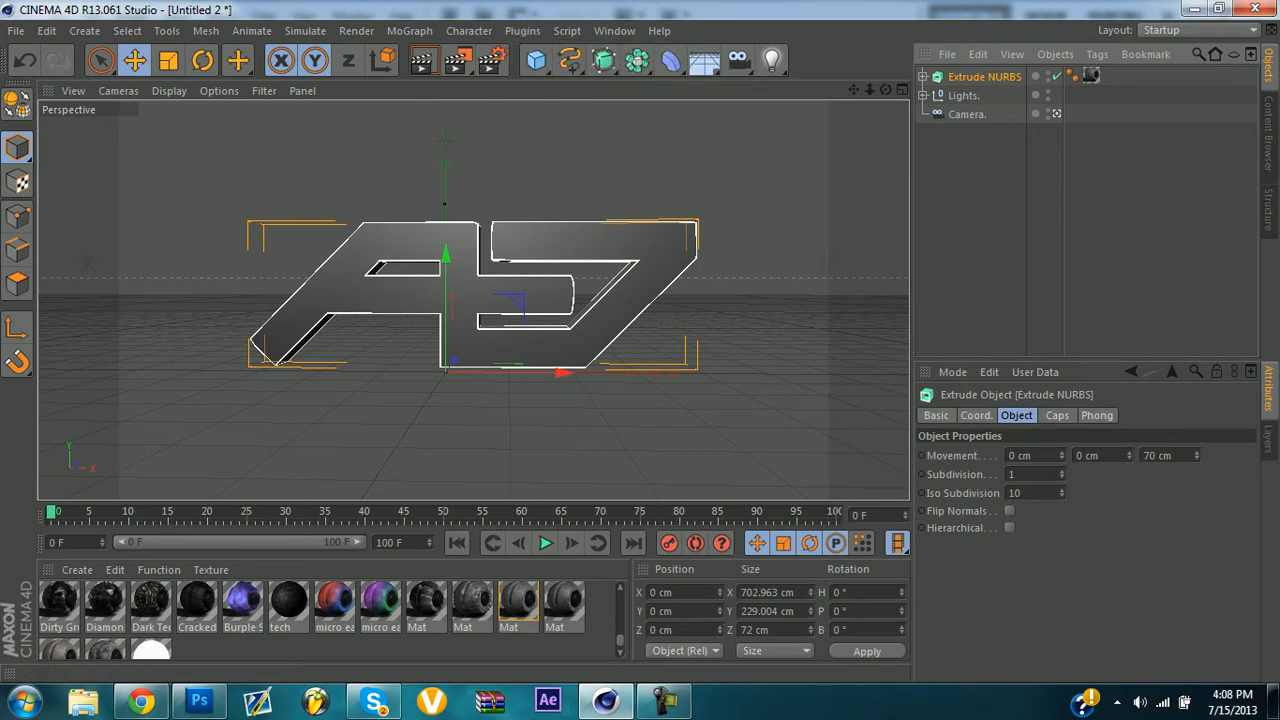
left_click_drag(742, 177, 742, 108)
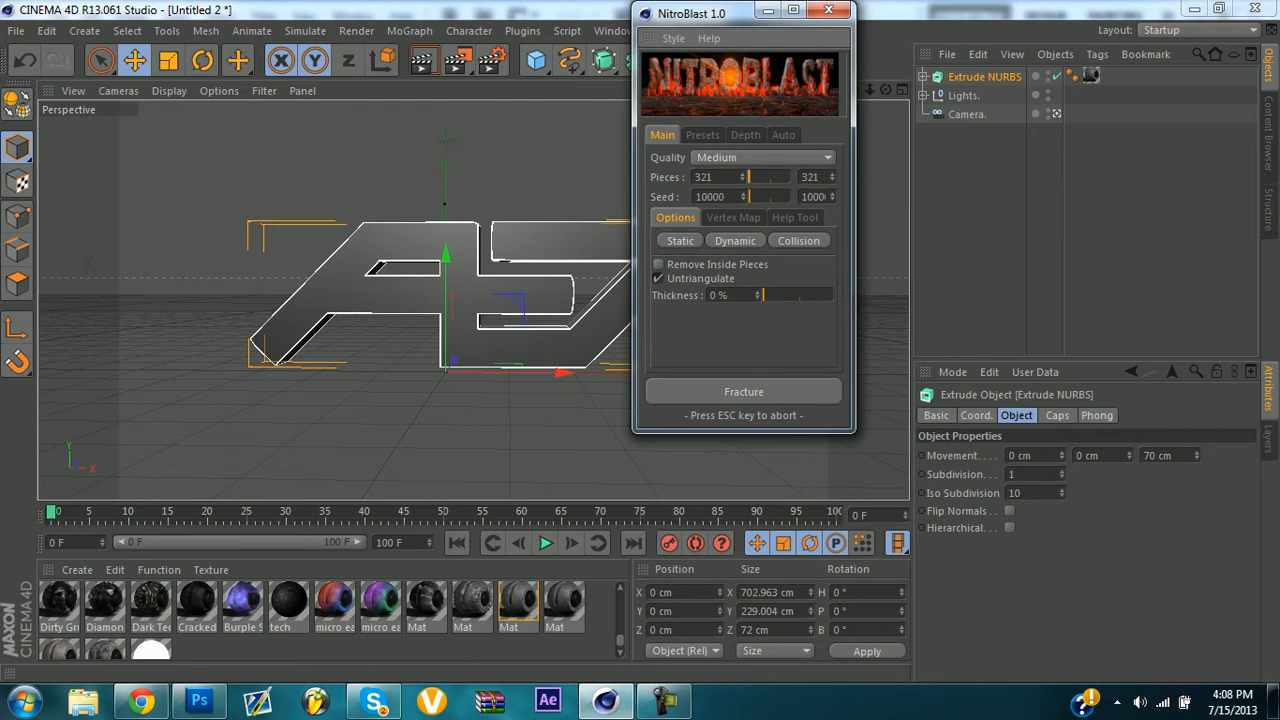
left_click_drag(714, 177, 701, 177)
type("50")
key("Return")
left_click(762, 157)
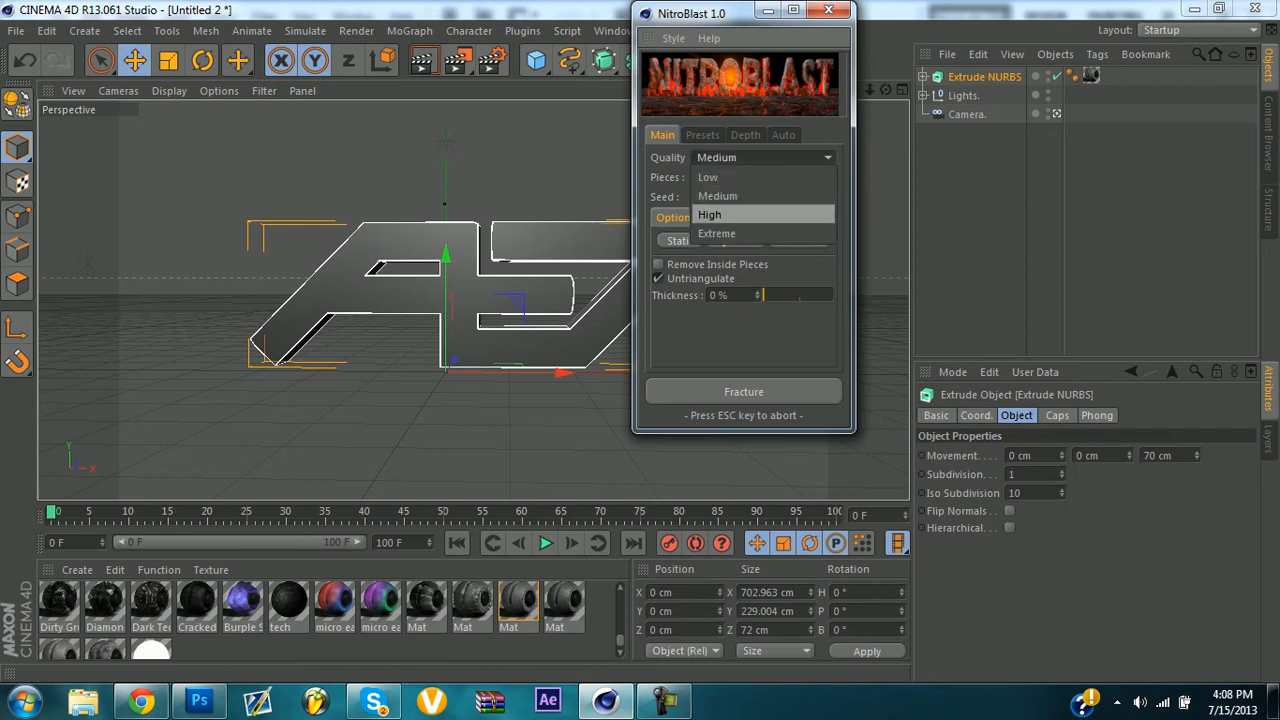
left_click(712, 203)
left_click_drag(763, 295, 768, 295)
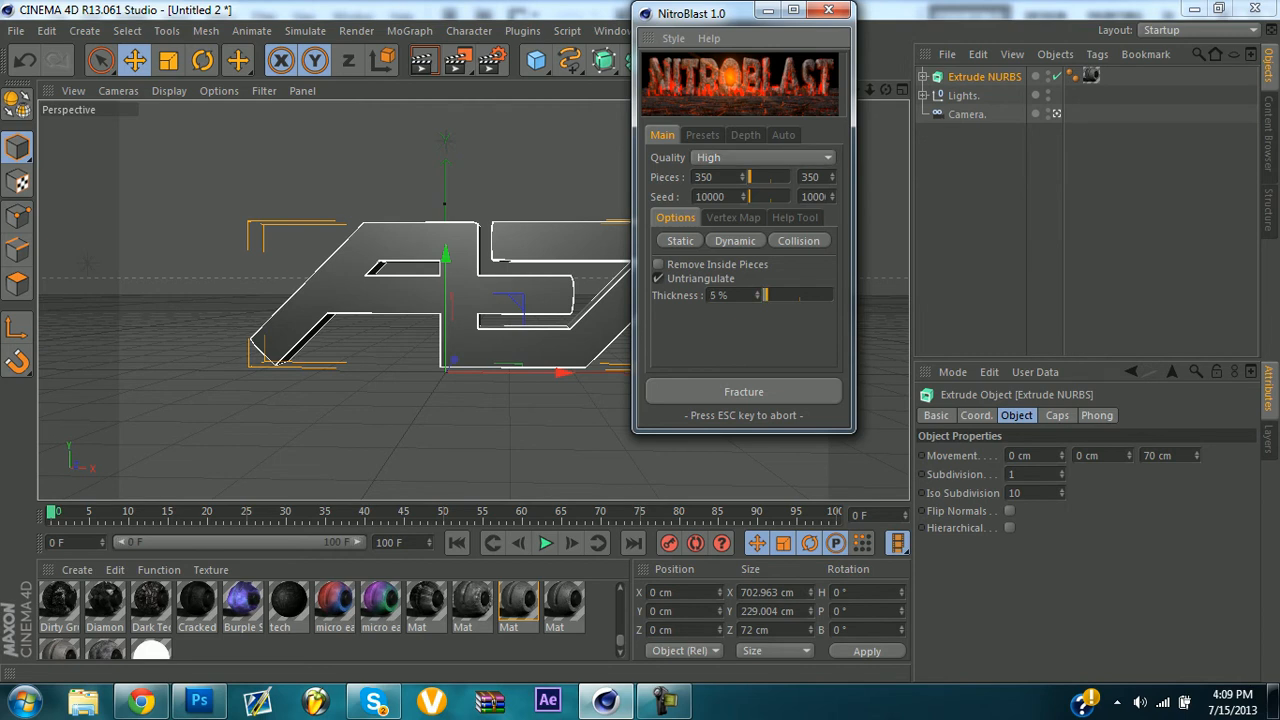
Fracture the logo with NitroBlast and close the plugin window once it has finished.
left_click(743, 391)
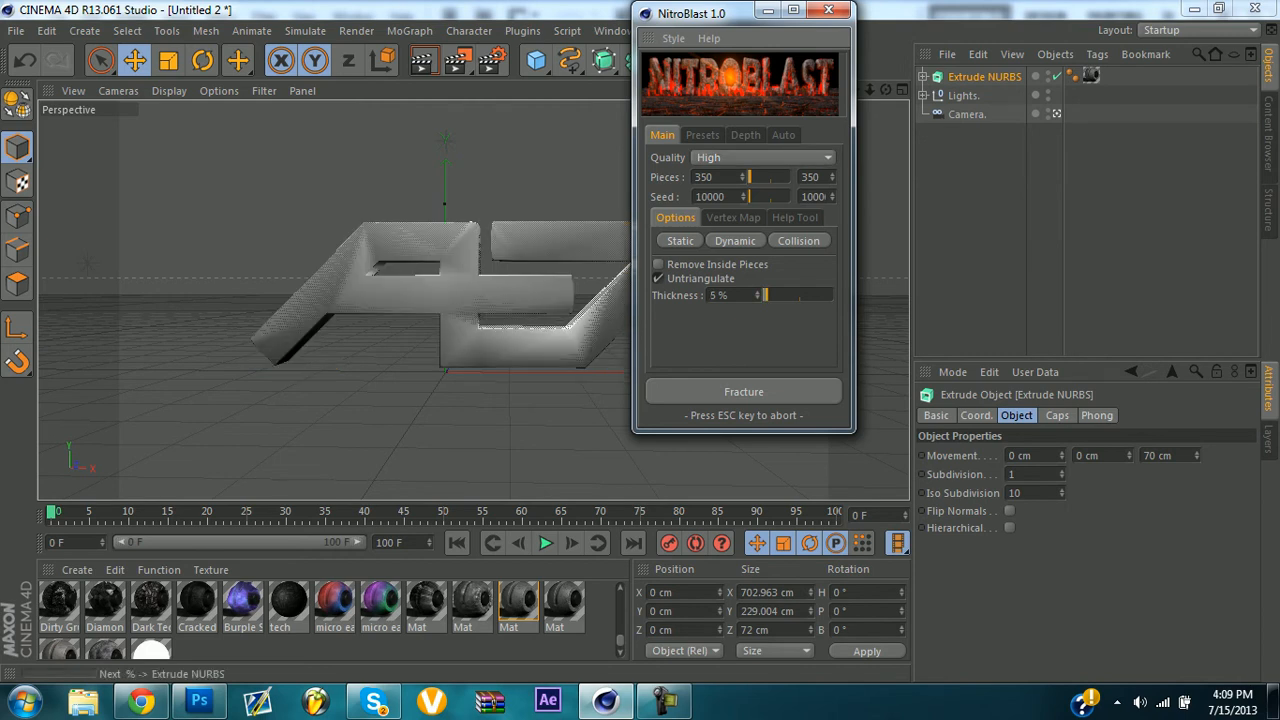
left_click(664, 700)
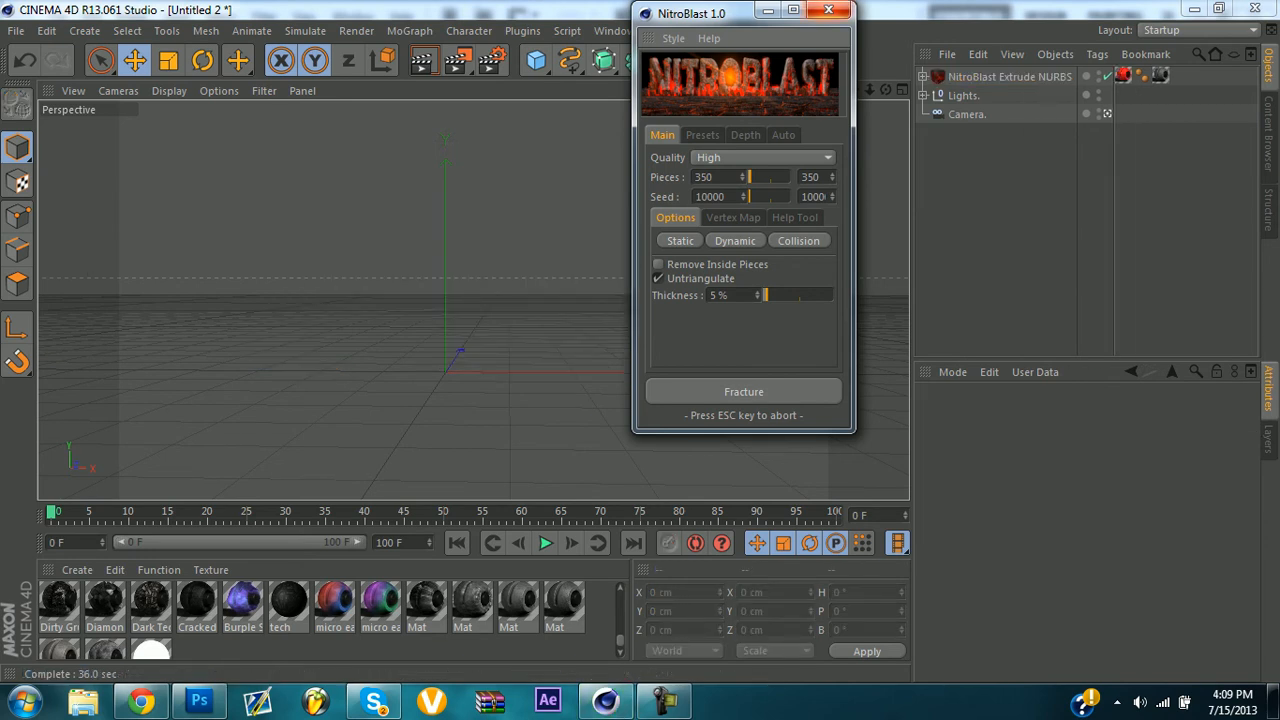
left_click(829, 10)
Open the NitroBlast object's inner material Default_IN and set its luminance brightness to 3% and its reflection brightness to 0%.
left_click(1010, 77)
left_click(1124, 76)
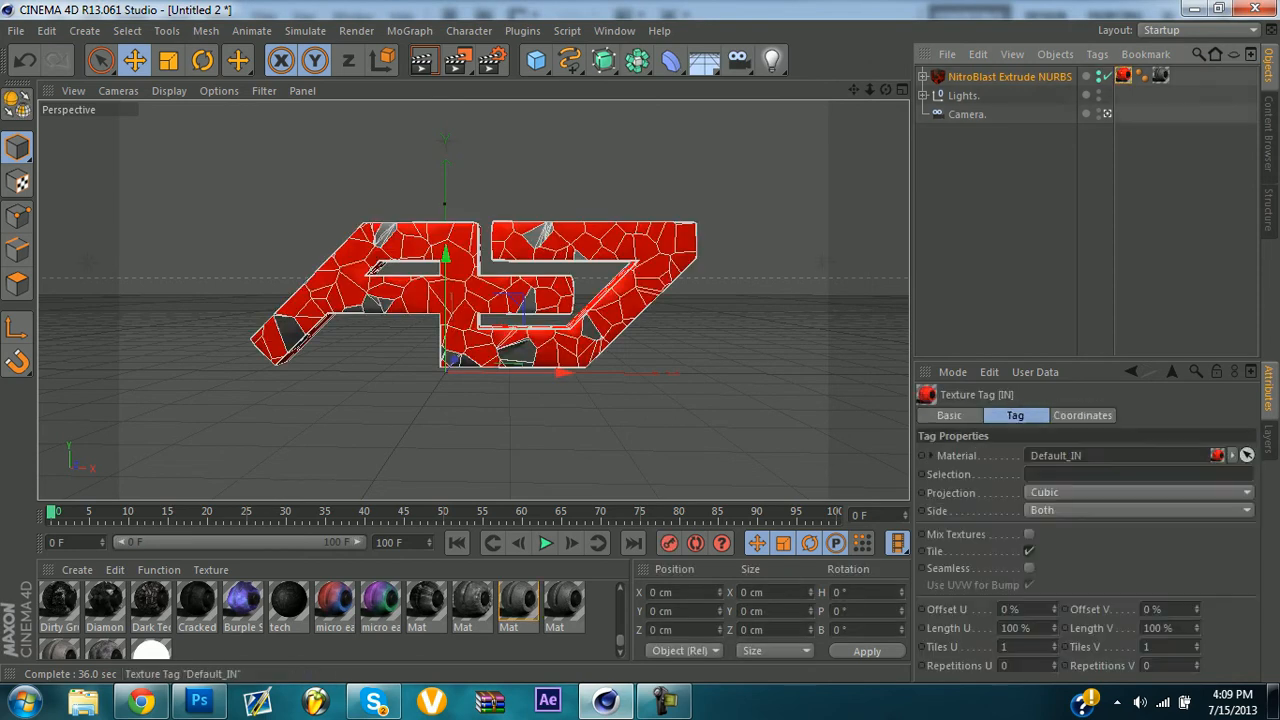
double_click(1124, 76)
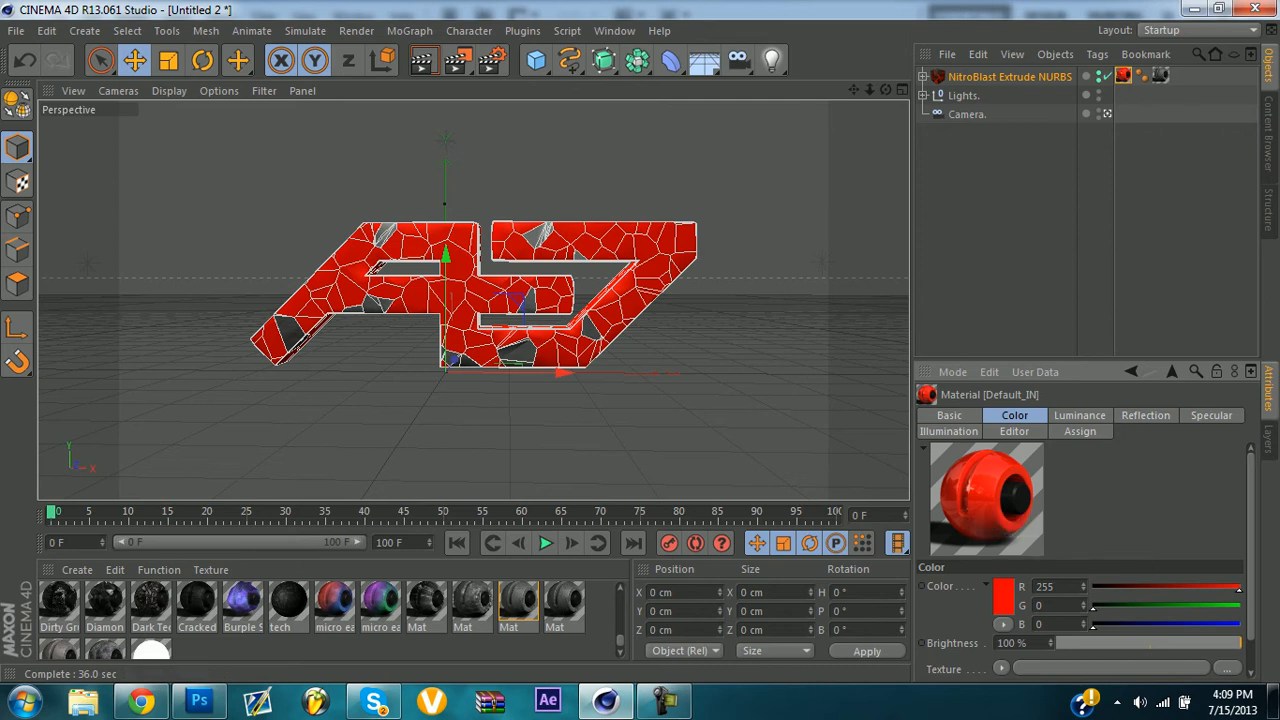
left_click(1079, 415)
left_click_drag(1082, 643, 1240, 605)
left_click_drag(1093, 624, 1240, 624)
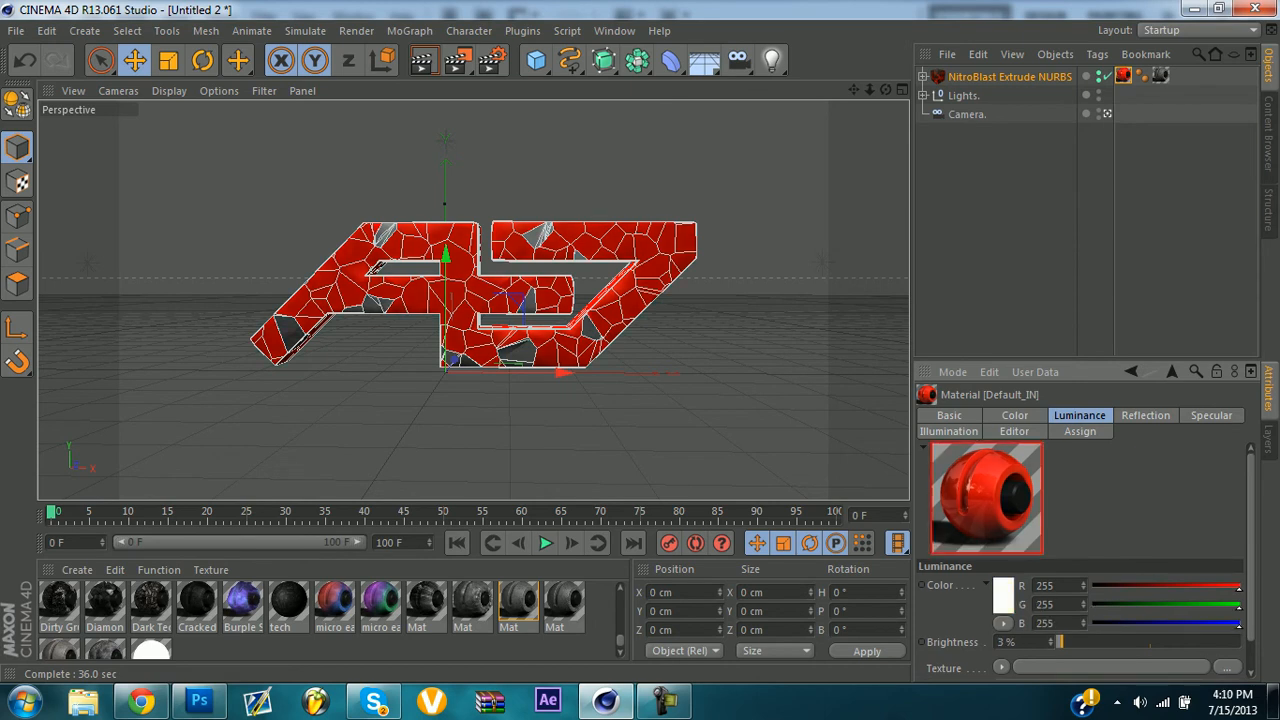
left_click(1145, 415)
left_click_drag(1087, 643, 1056, 643)
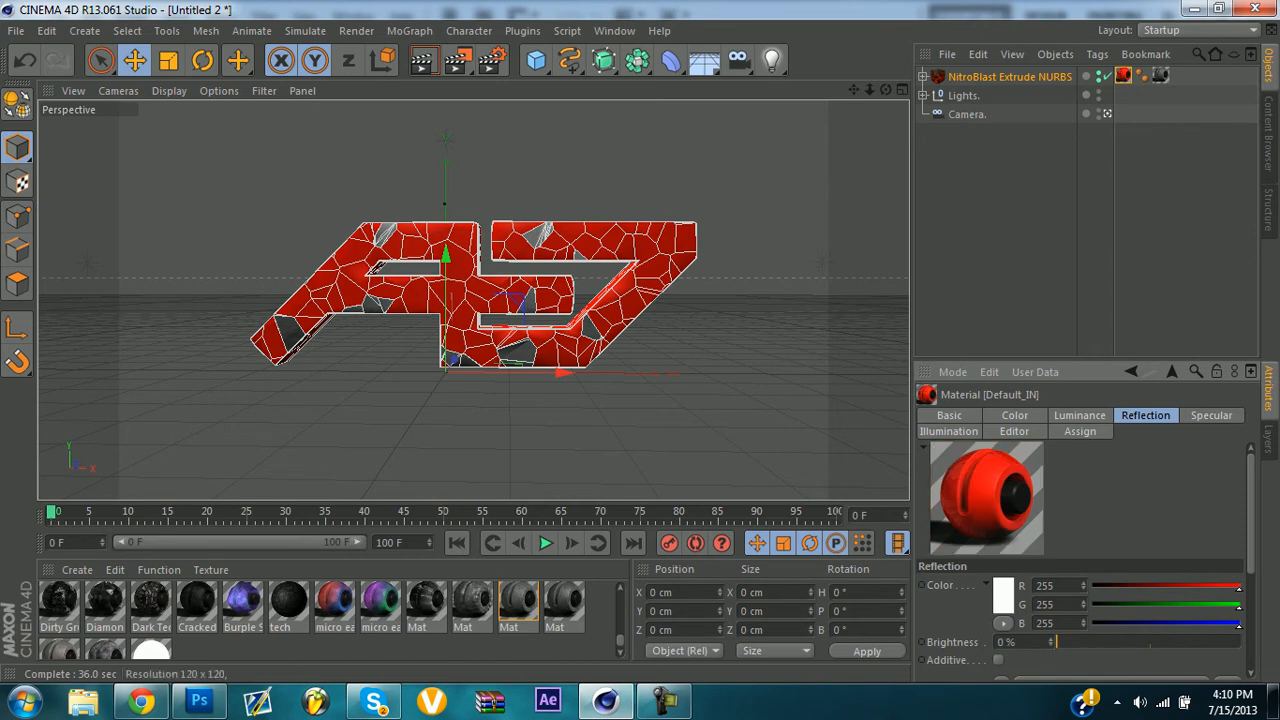
Change the Default_IN material's colour to grey with RGB 115, 115, 115 and deselect the fractured object.
left_click(1015, 415)
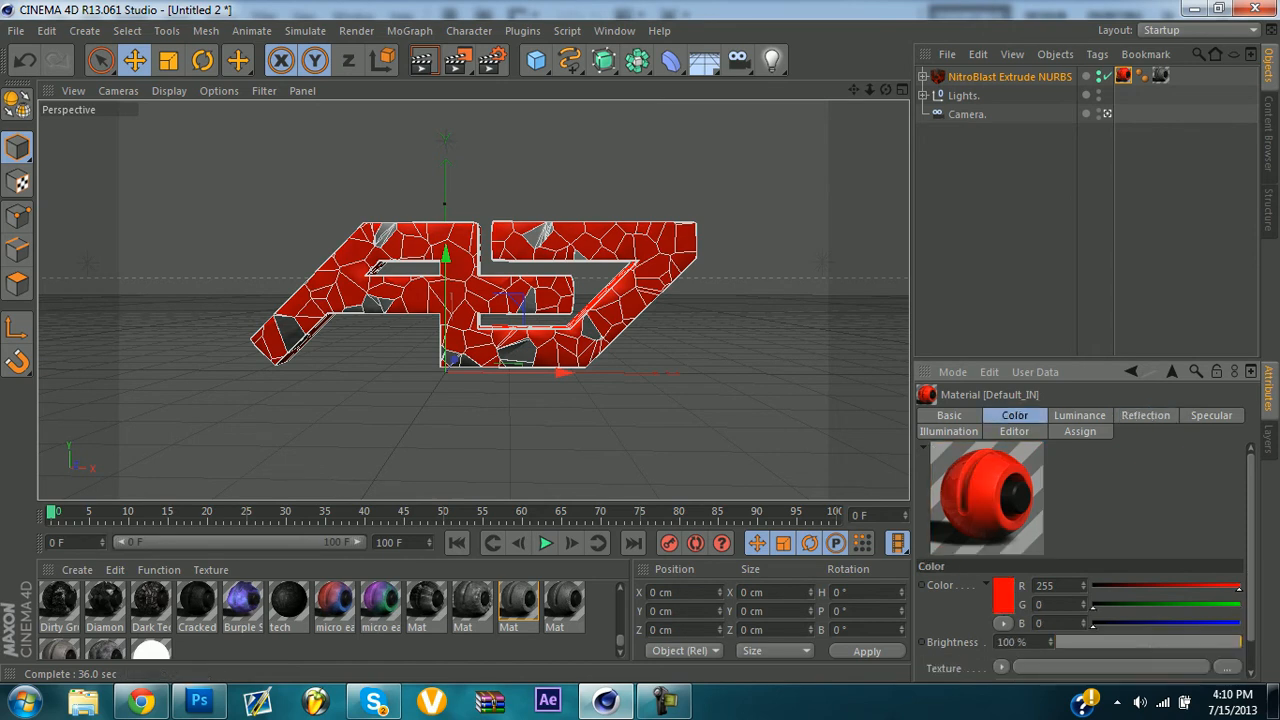
left_click_drag(1239, 587, 1158, 587)
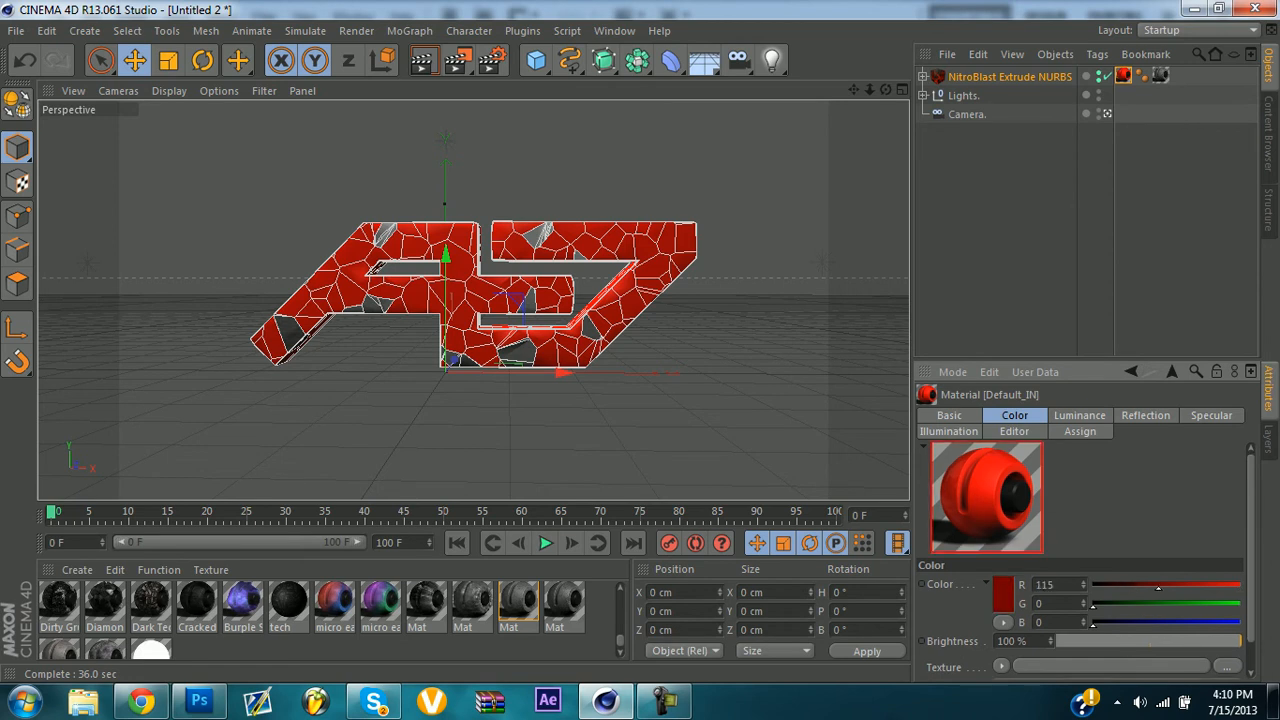
left_click(664, 701)
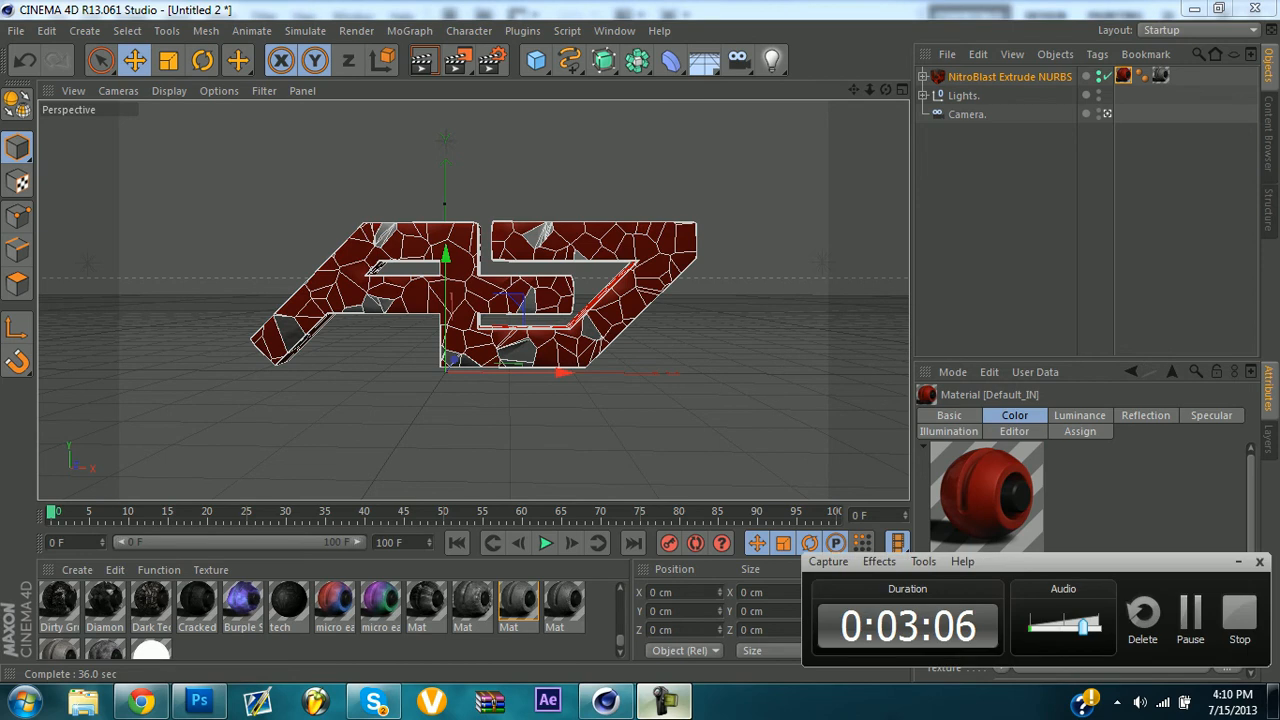
left_click(664, 701)
left_click(1158, 604)
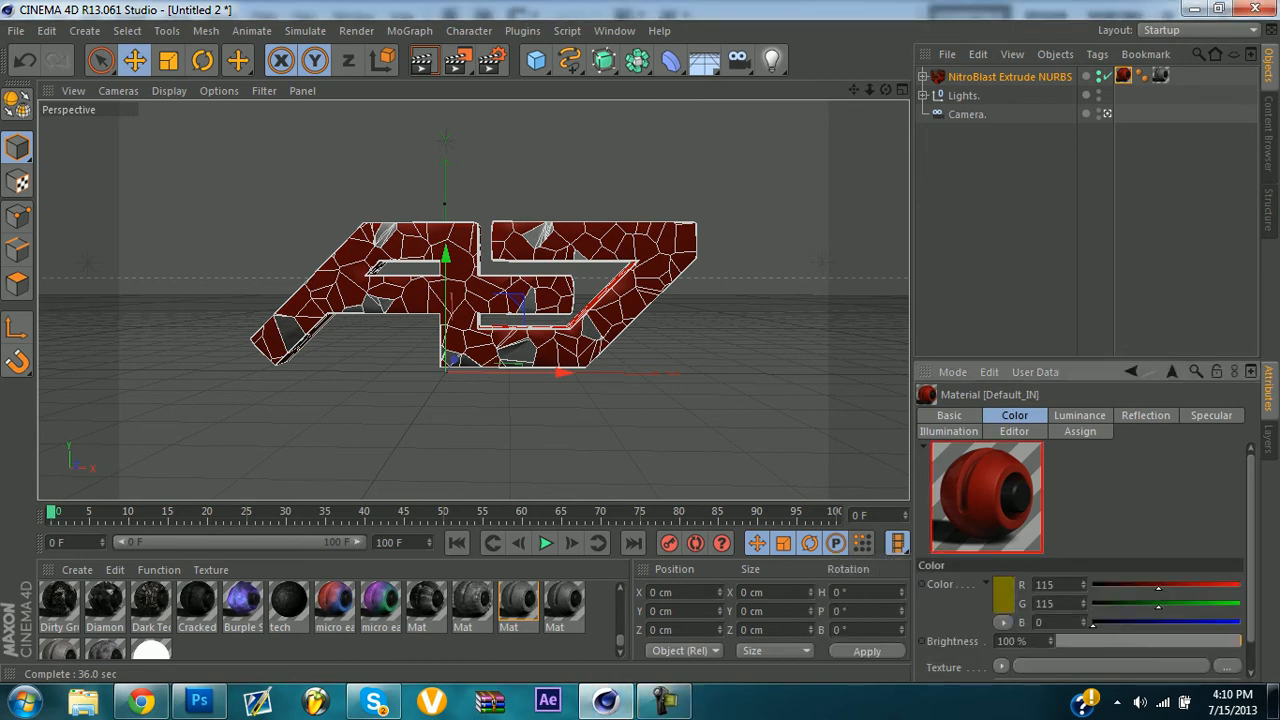
left_click(1158, 623)
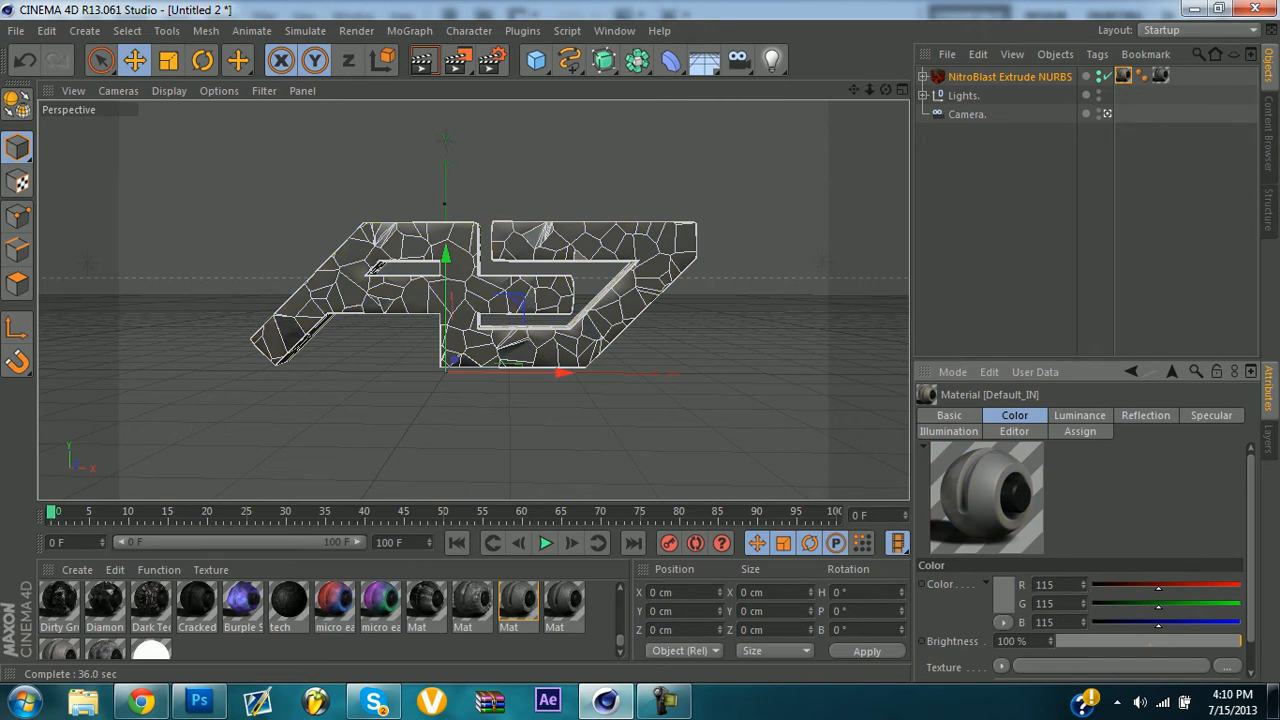
left_click(1012, 225)
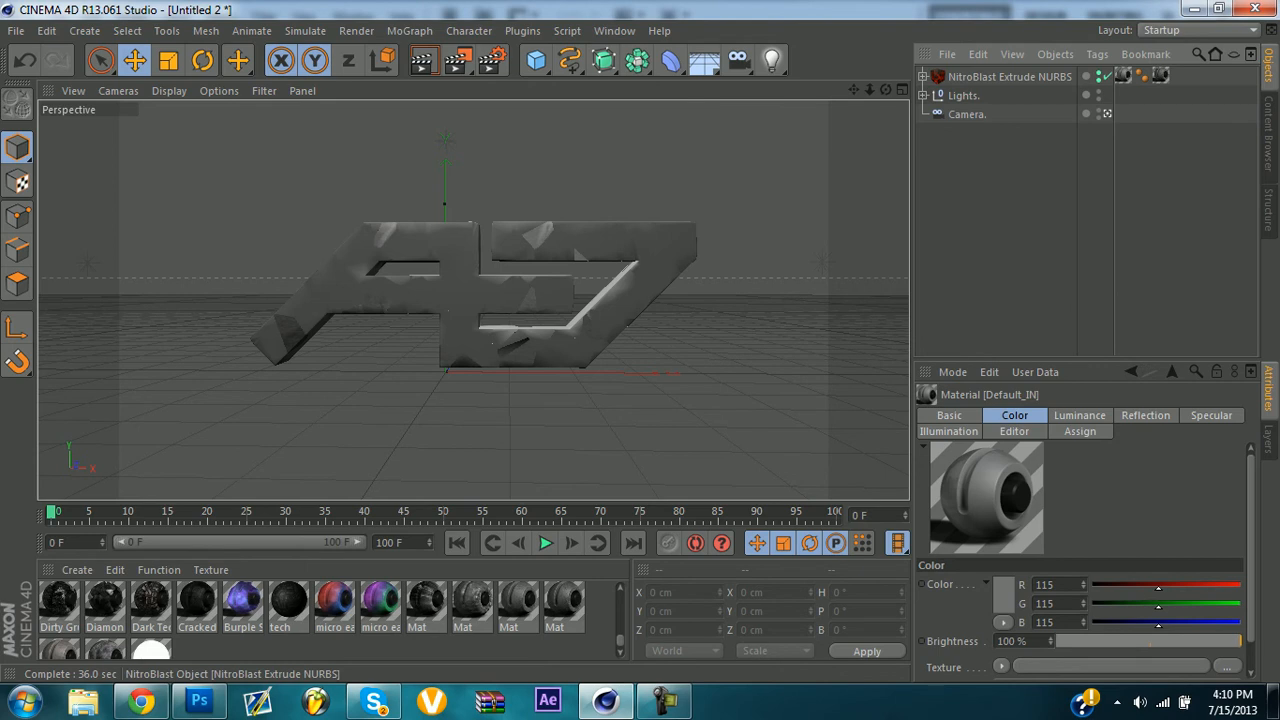
Expand the NitroBlast Extrude NURBS through Main Pieces and Dynamic, and select Piece 0.
left_click(923, 77)
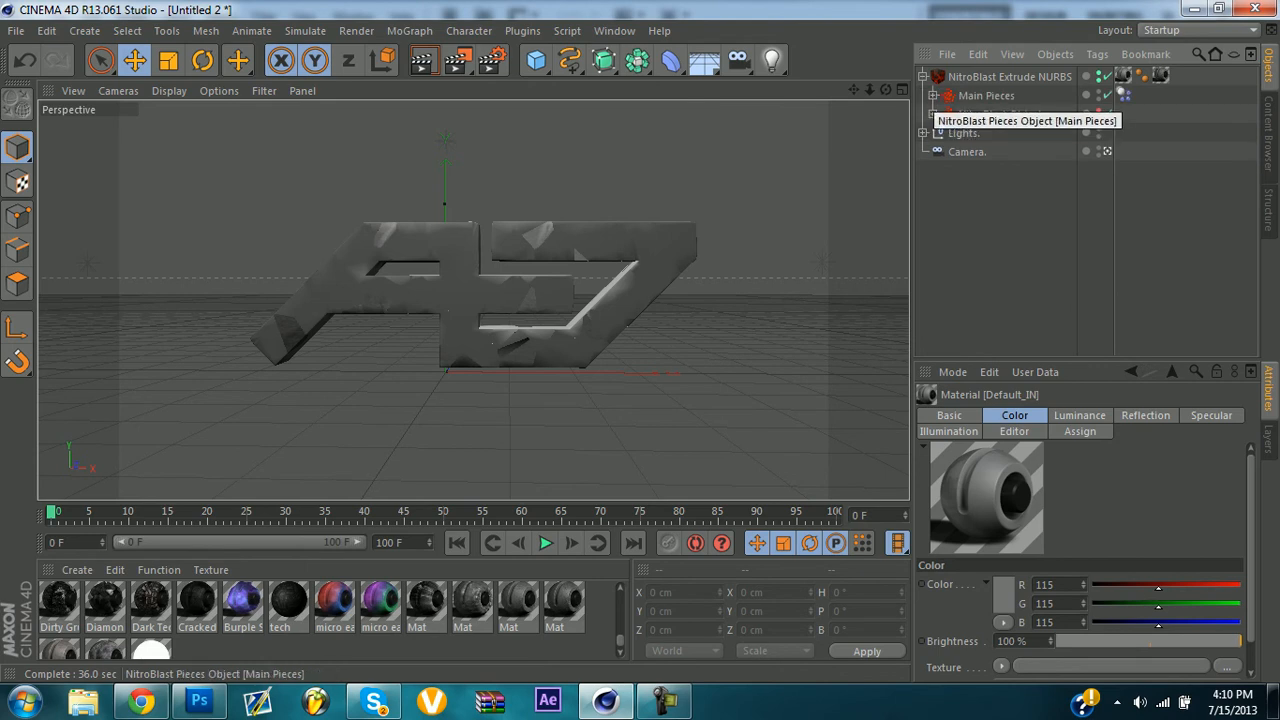
left_click(933, 96)
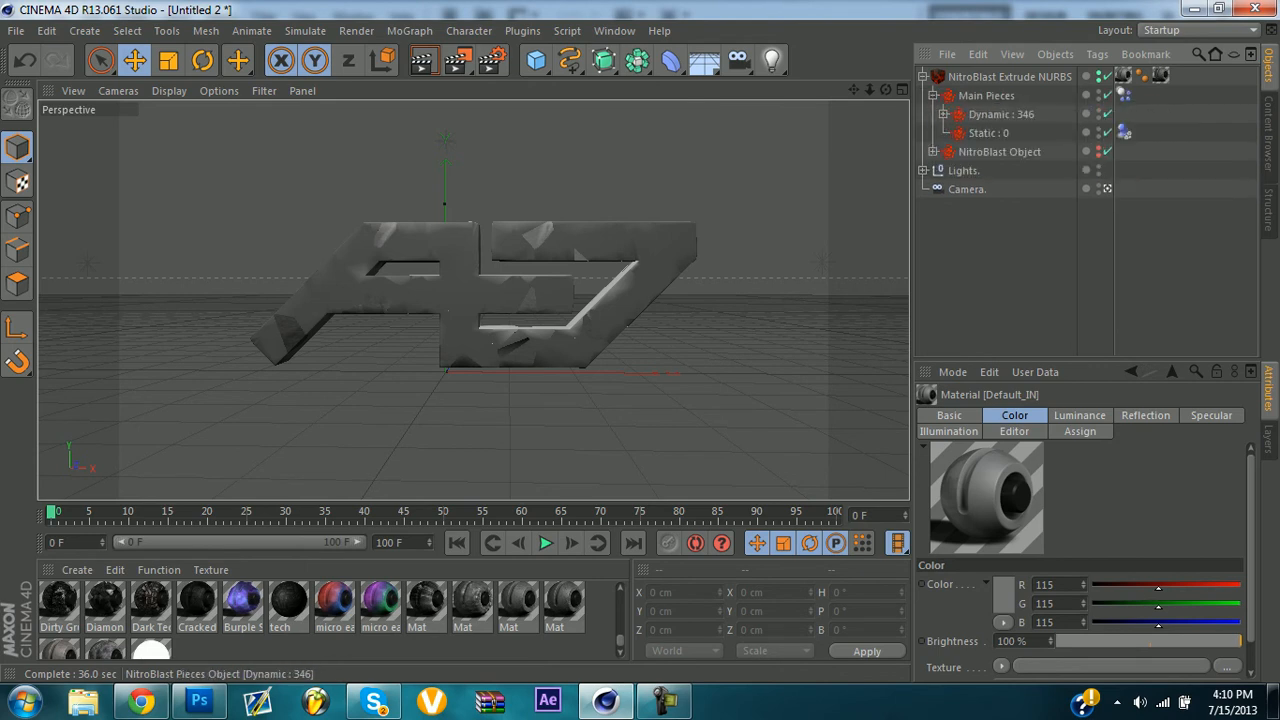
left_click(943, 114)
left_click(995, 133)
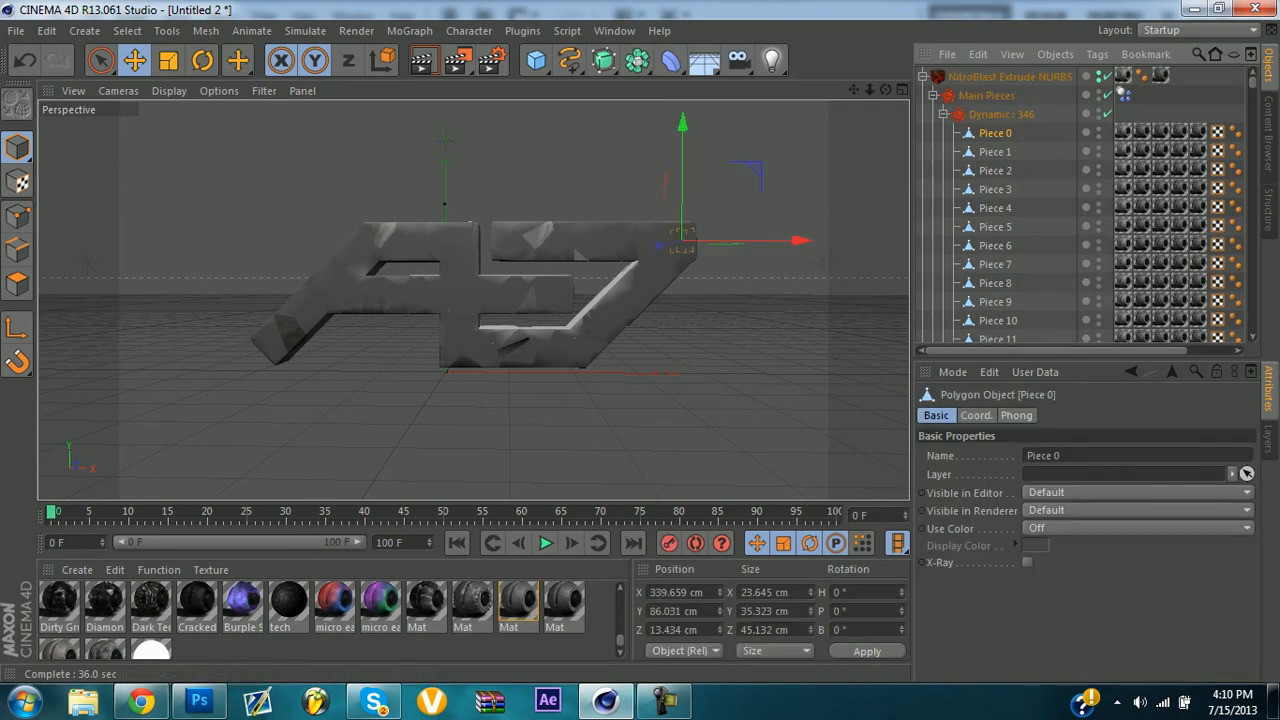
left_click(409, 30)
left_click(440, 228)
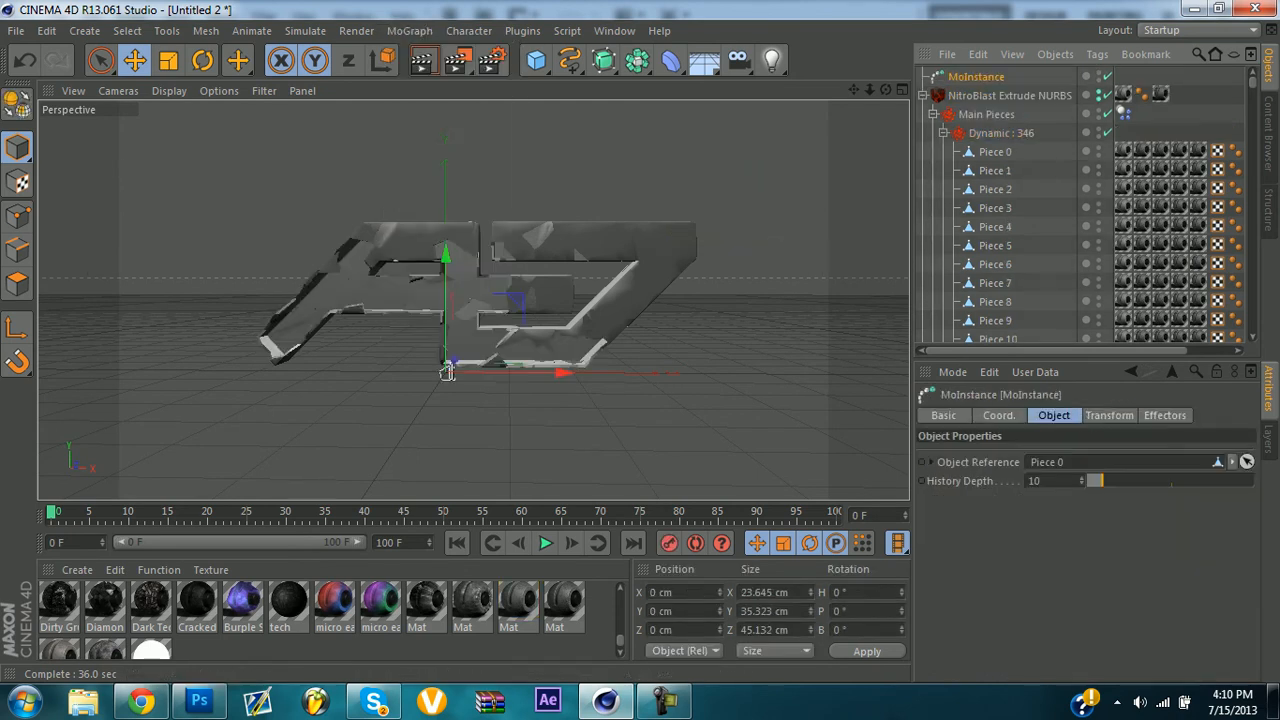
key("Delete")
Add a MoGraph Fracture object and move every Dynamic piece of the logo into it.
left_click(409, 30)
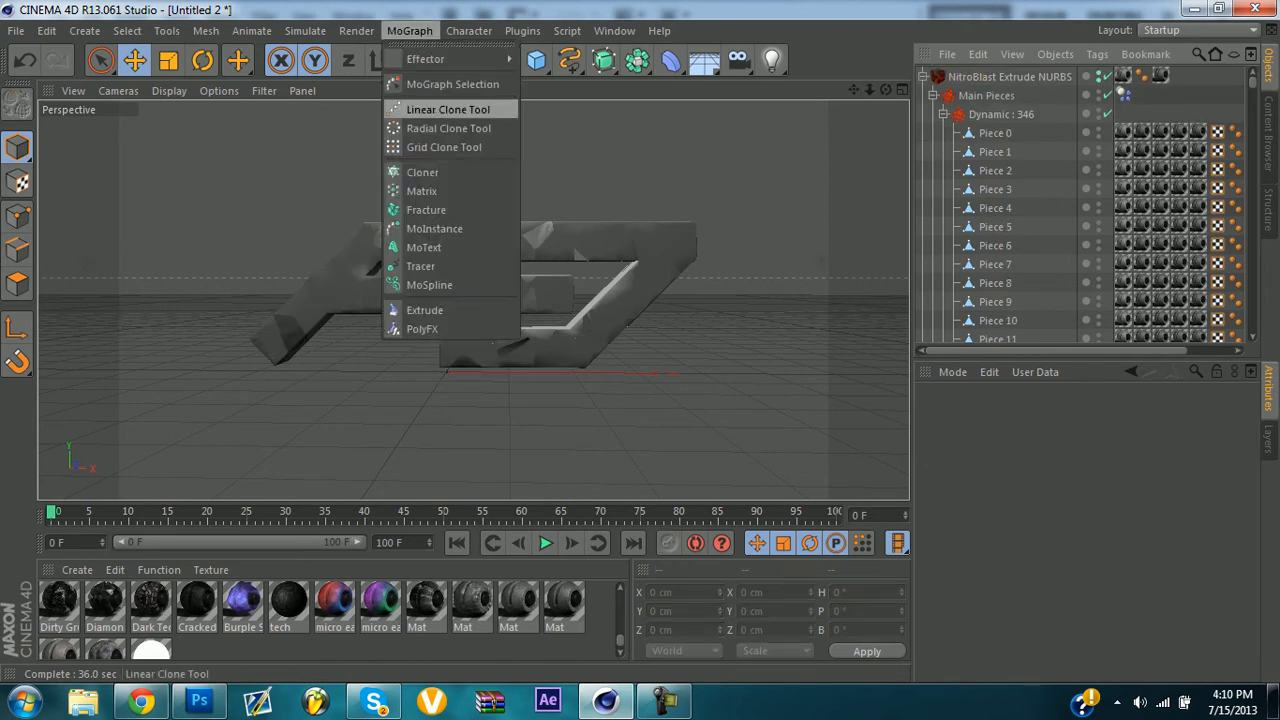
left_click(430, 208)
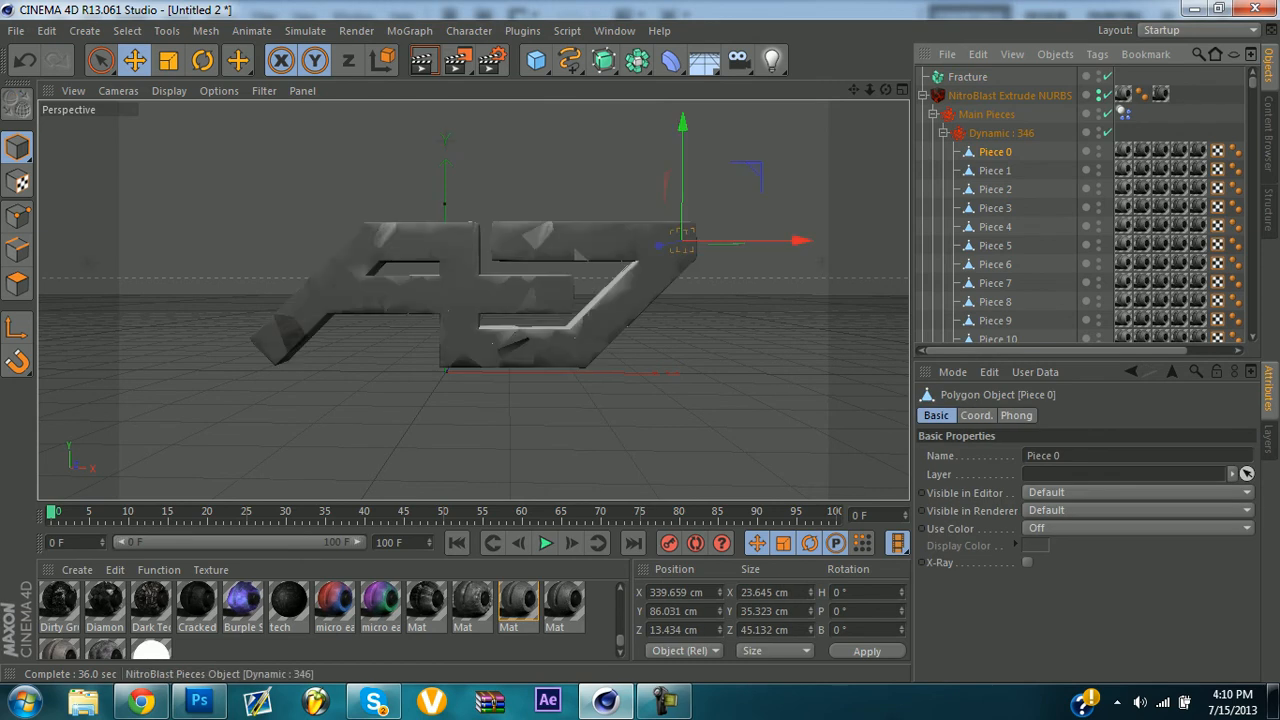
mouse_move(1252, 83)
left_mouse_down()
mouse_move(1252, 328)
mouse_move(1252, 80)
left_mouse_up()
left_click(1001, 259, "shift")
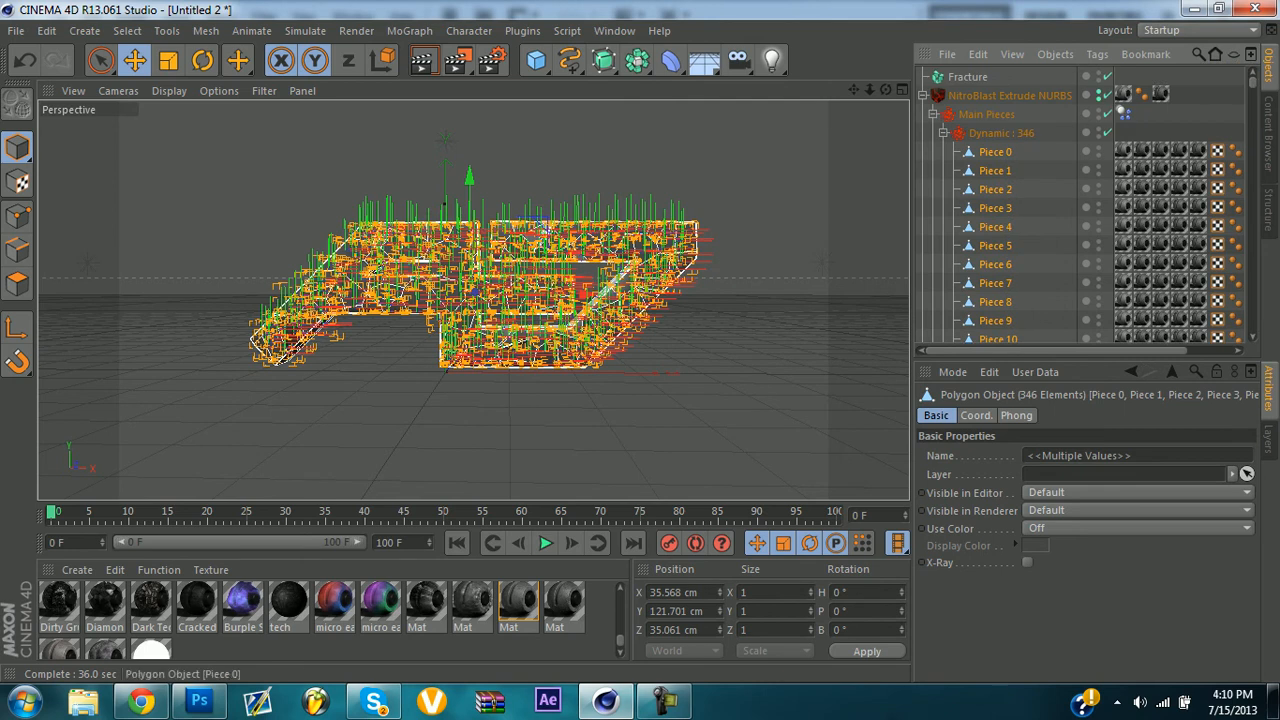
left_click_drag(995, 152, 967, 77)
left_click(923, 77)
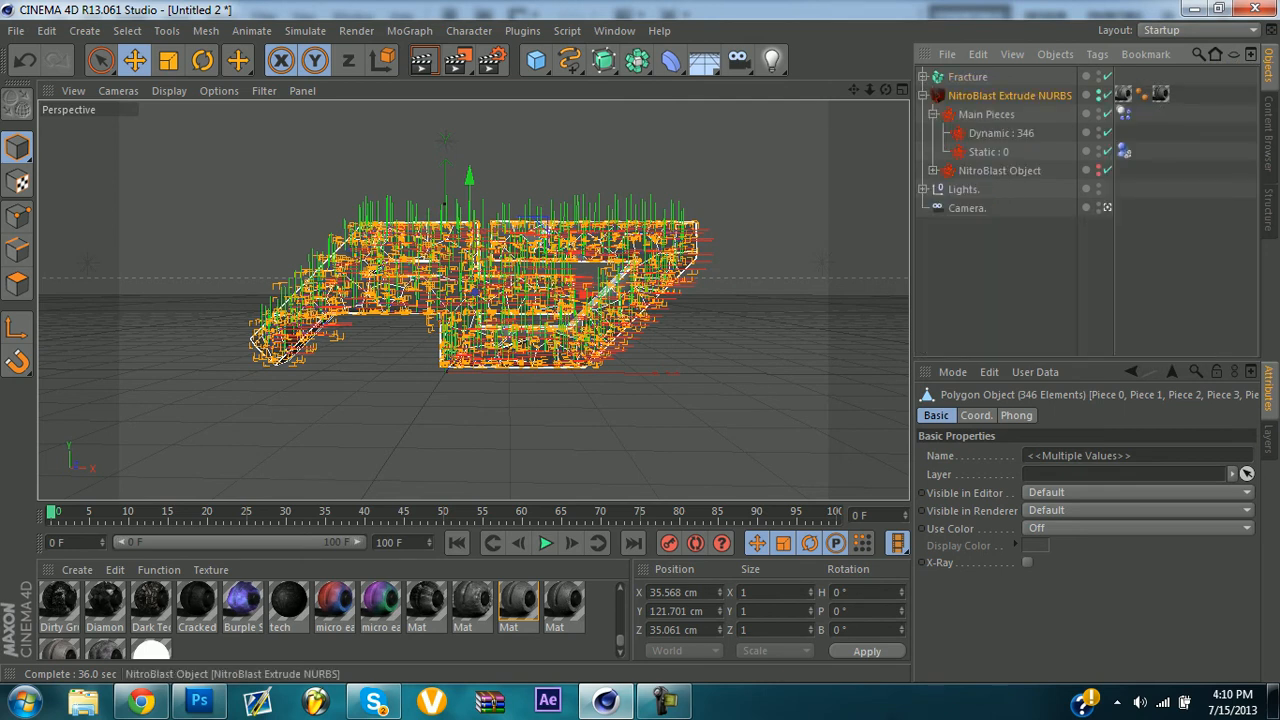
Delete the emptied NitroBlast Extrude NURBS and duplicate the Fracture object.
left_click(1009, 96)
key("Delete")
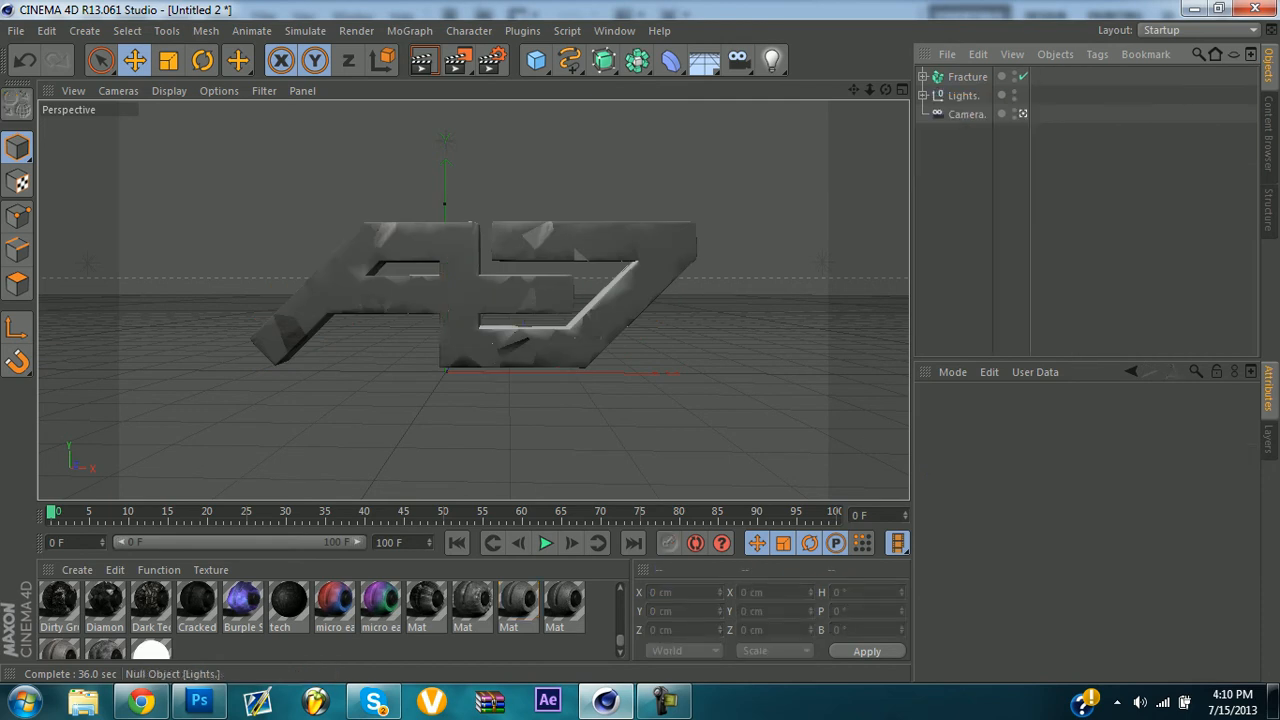
left_click(967, 77)
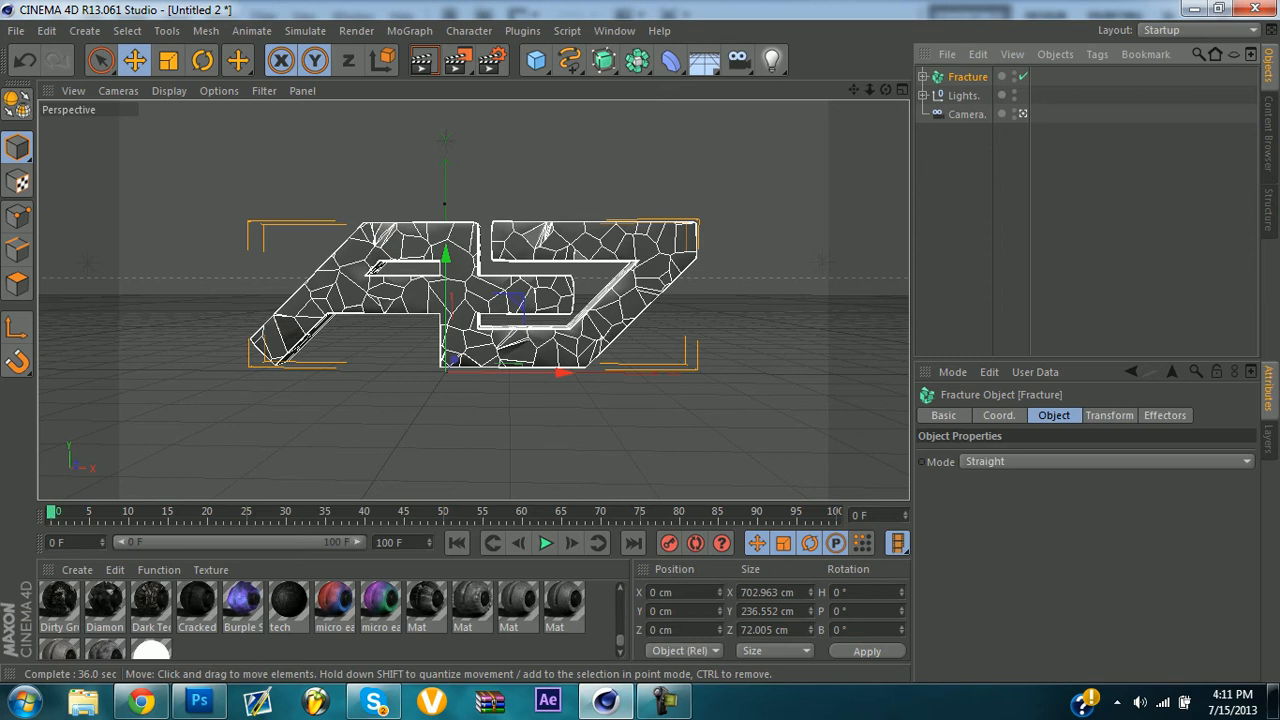
key("ctrl+c")
key("ctrl+v")
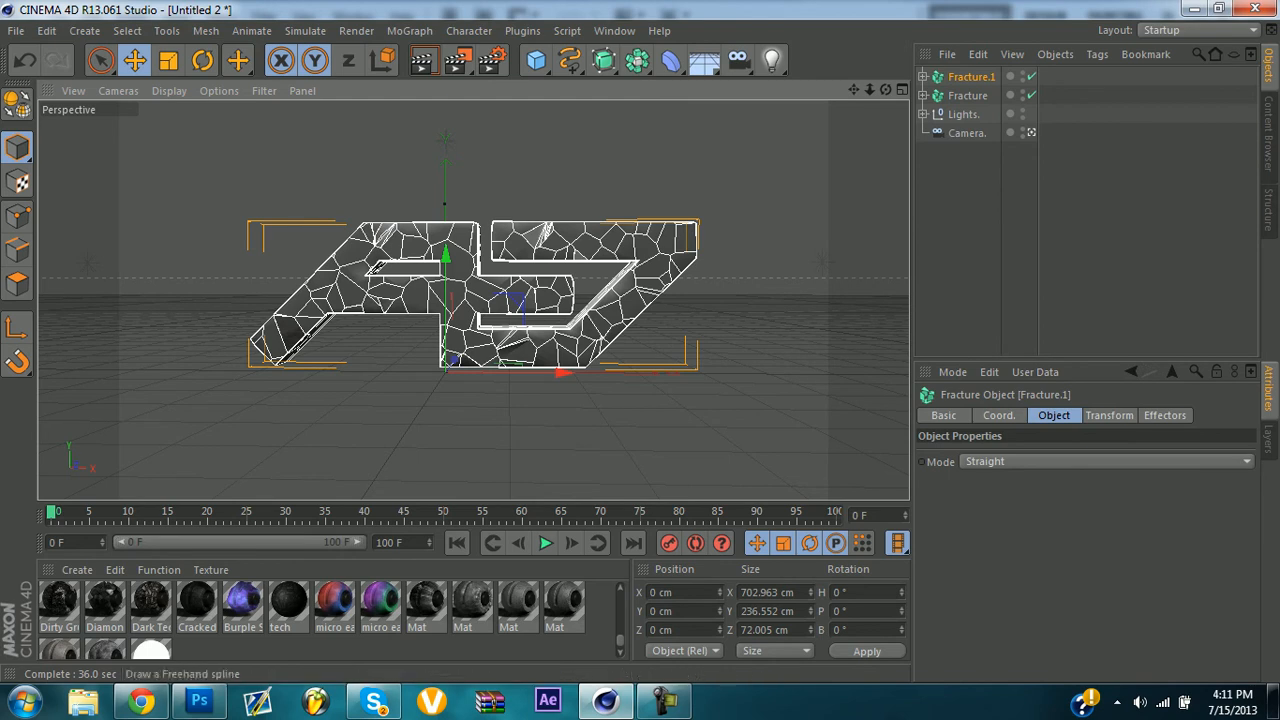
Add an Atom Array and make the duplicated Fracture object its child.
left_click(637, 60)
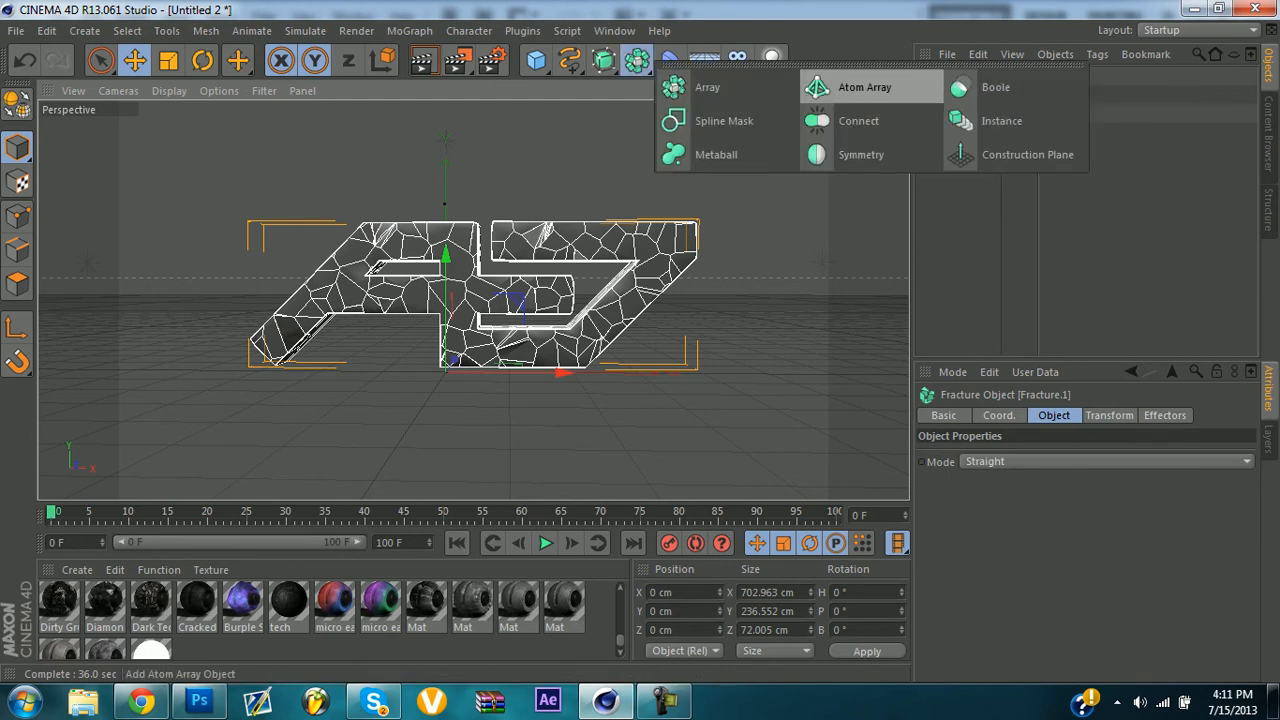
left_click(850, 87)
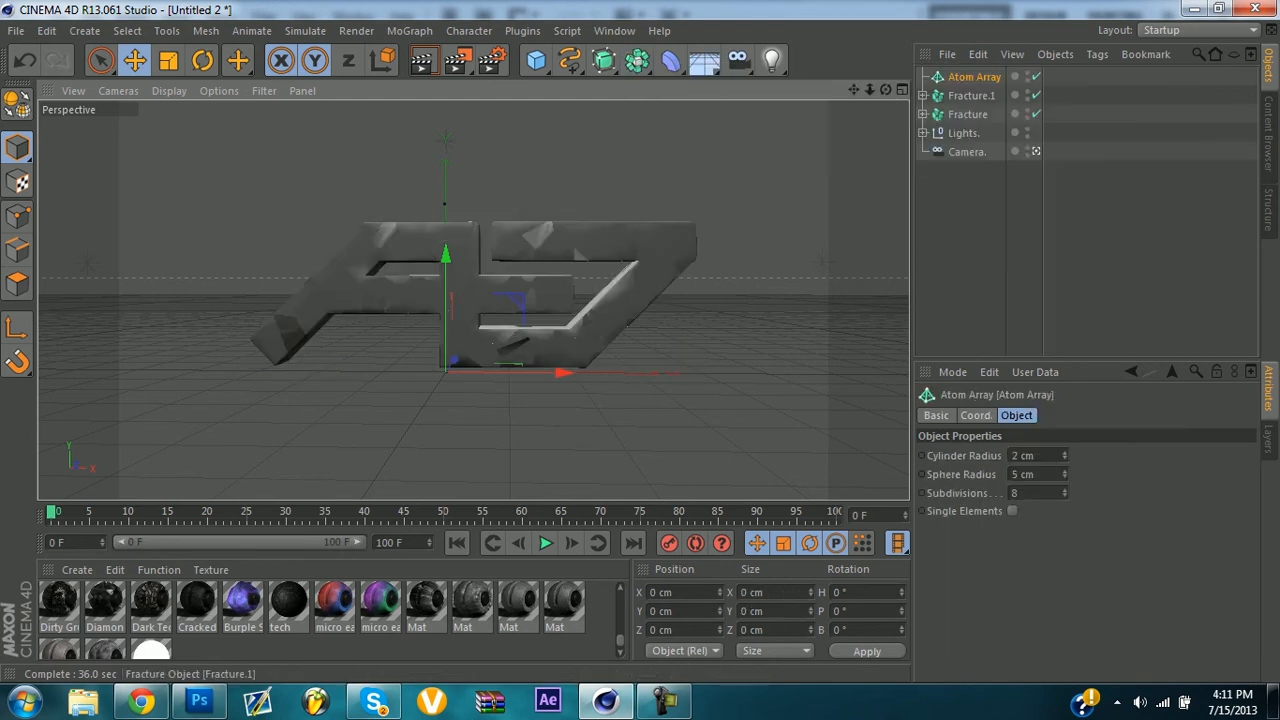
left_click_drag(972, 95, 966, 80)
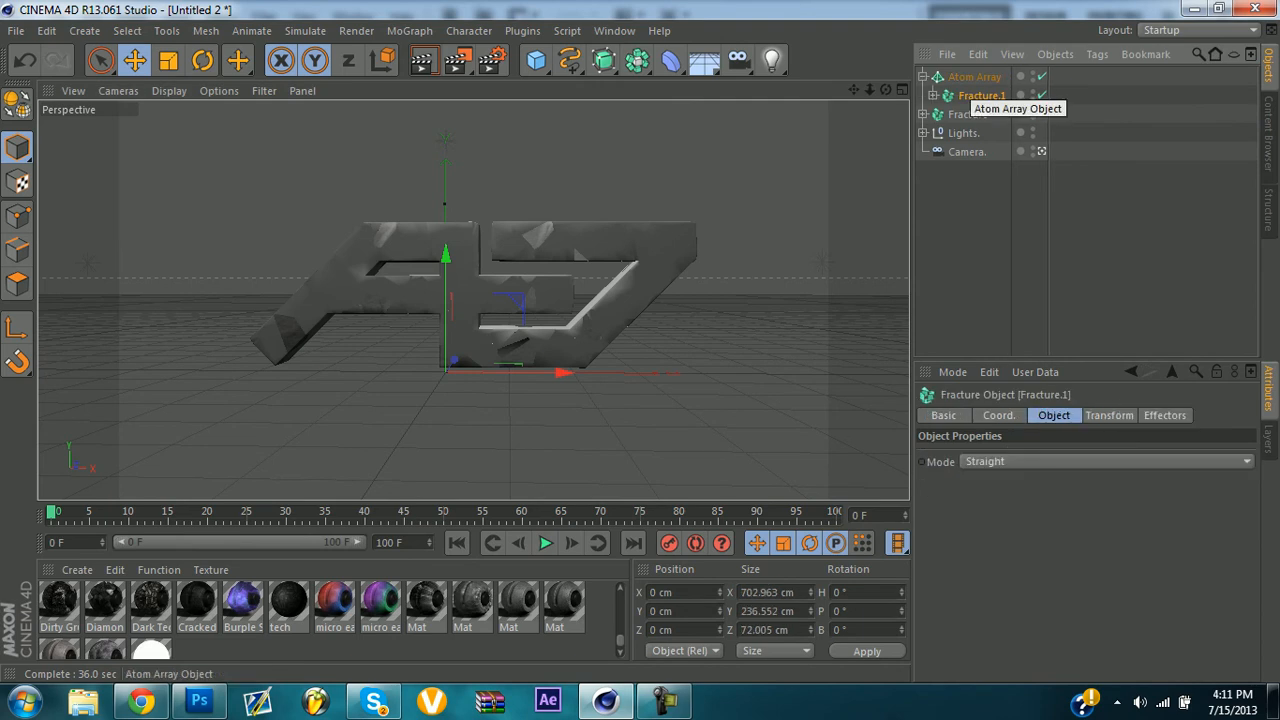
left_click(664, 701)
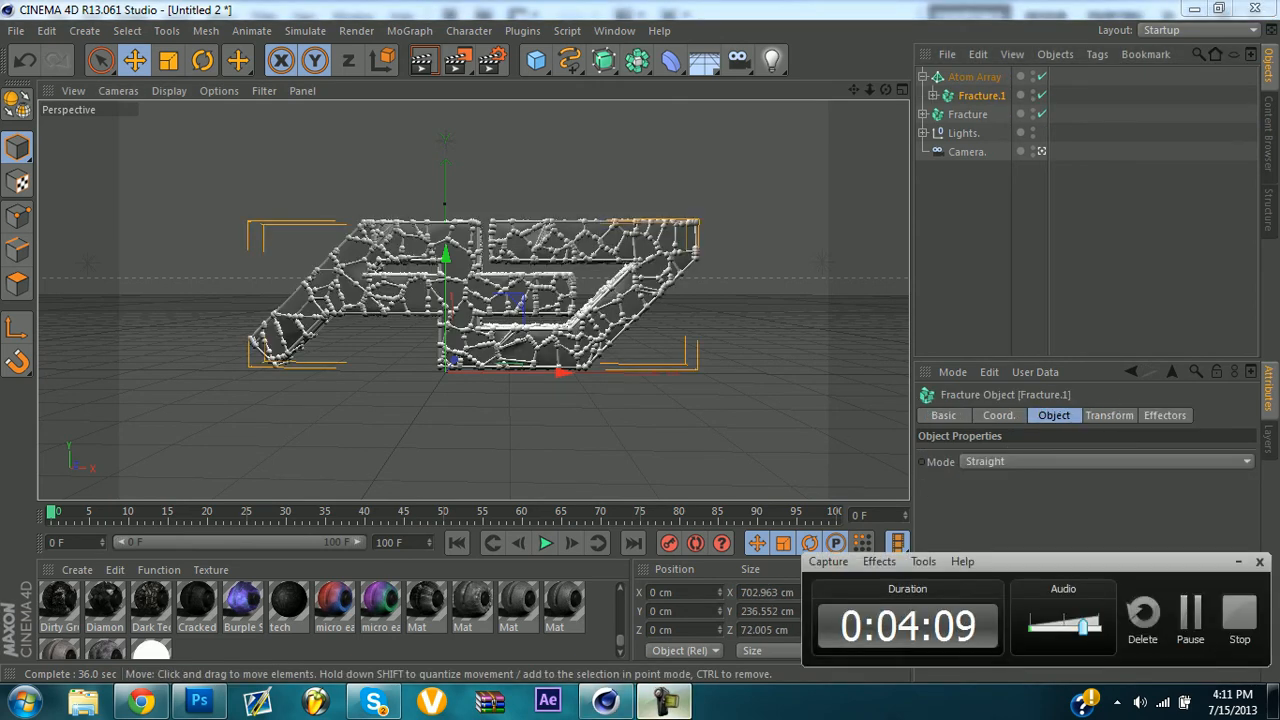
left_click(664, 701)
Set the Atom Array's cylinder radius and sphere radius to 1 cm each.
left_click(974, 77)
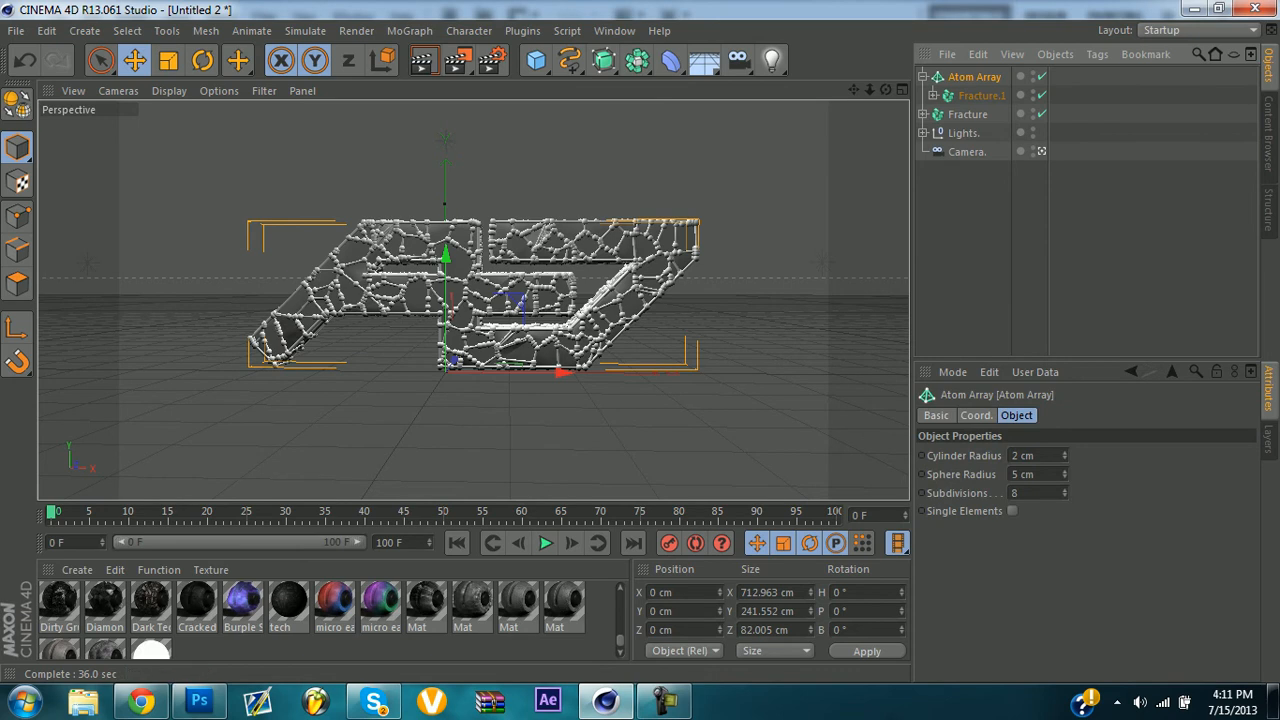
left_click_drag(1036, 475, 1011, 475)
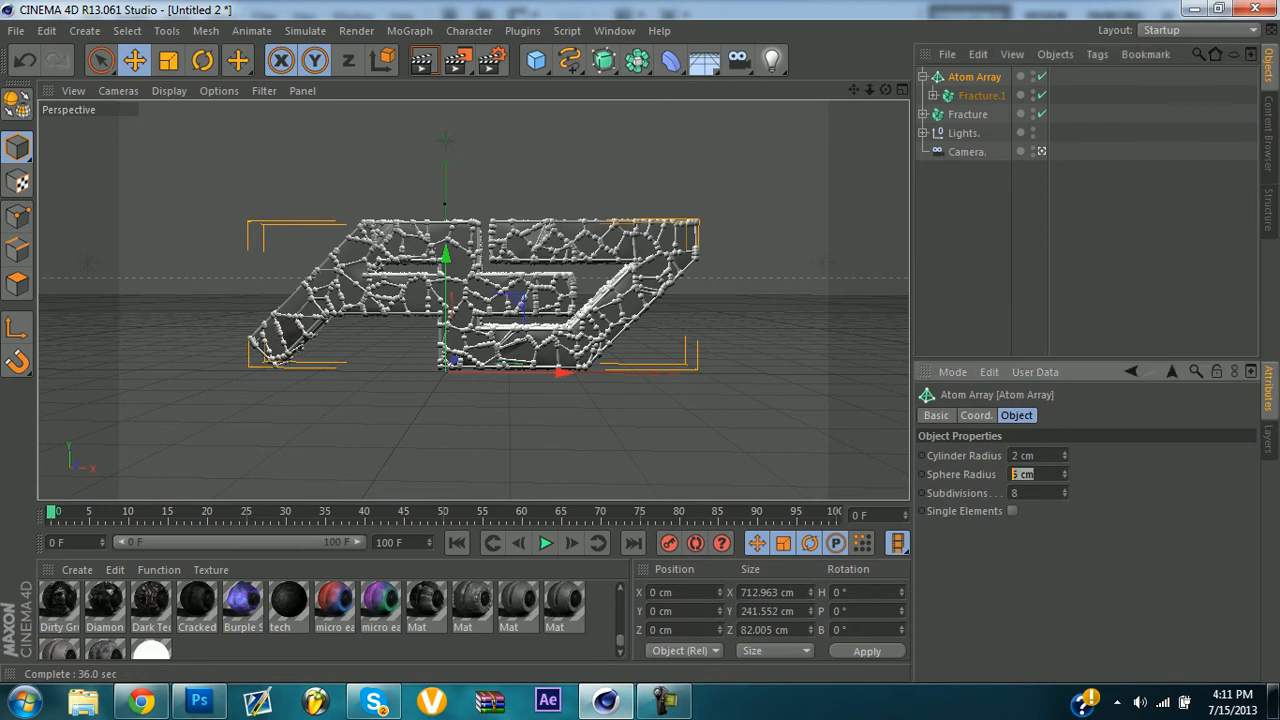
type("1")
key("Return")
Apply the blue Mat.9 material to the Atom Array and collapse its hierarchy.
scroll(330, 620, "up", 10)
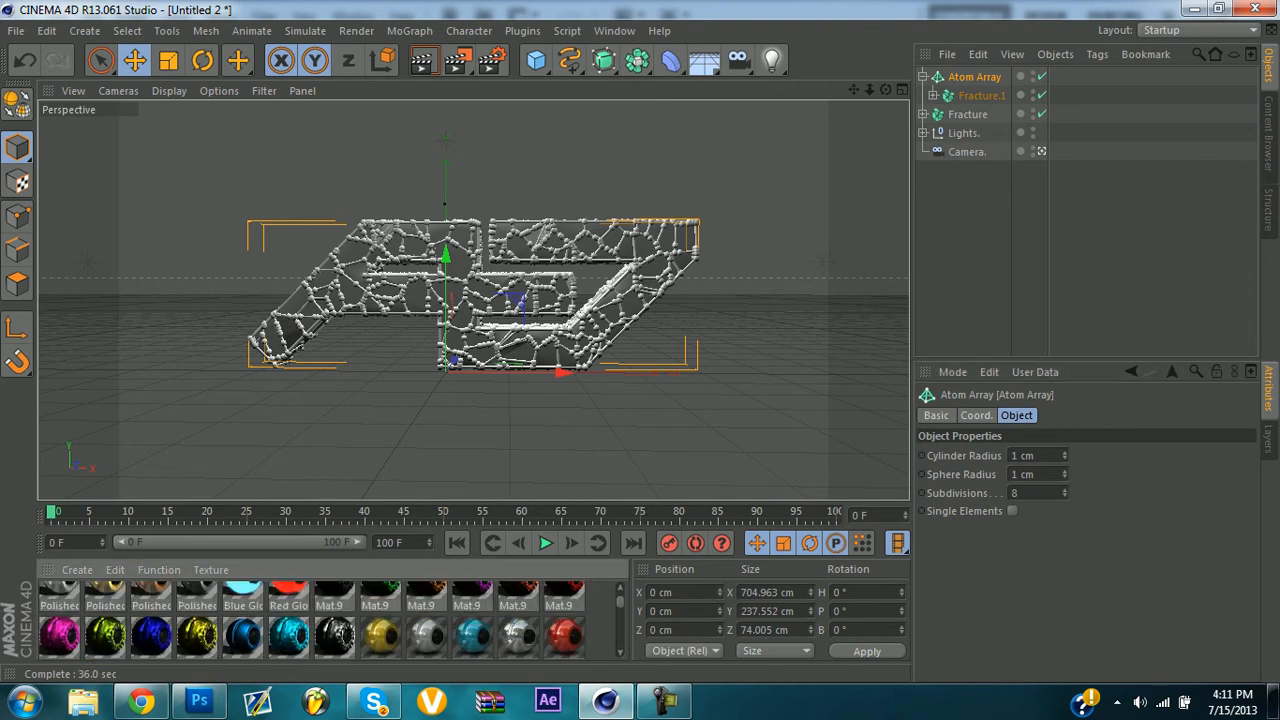
left_click_drag(243, 636, 974, 77)
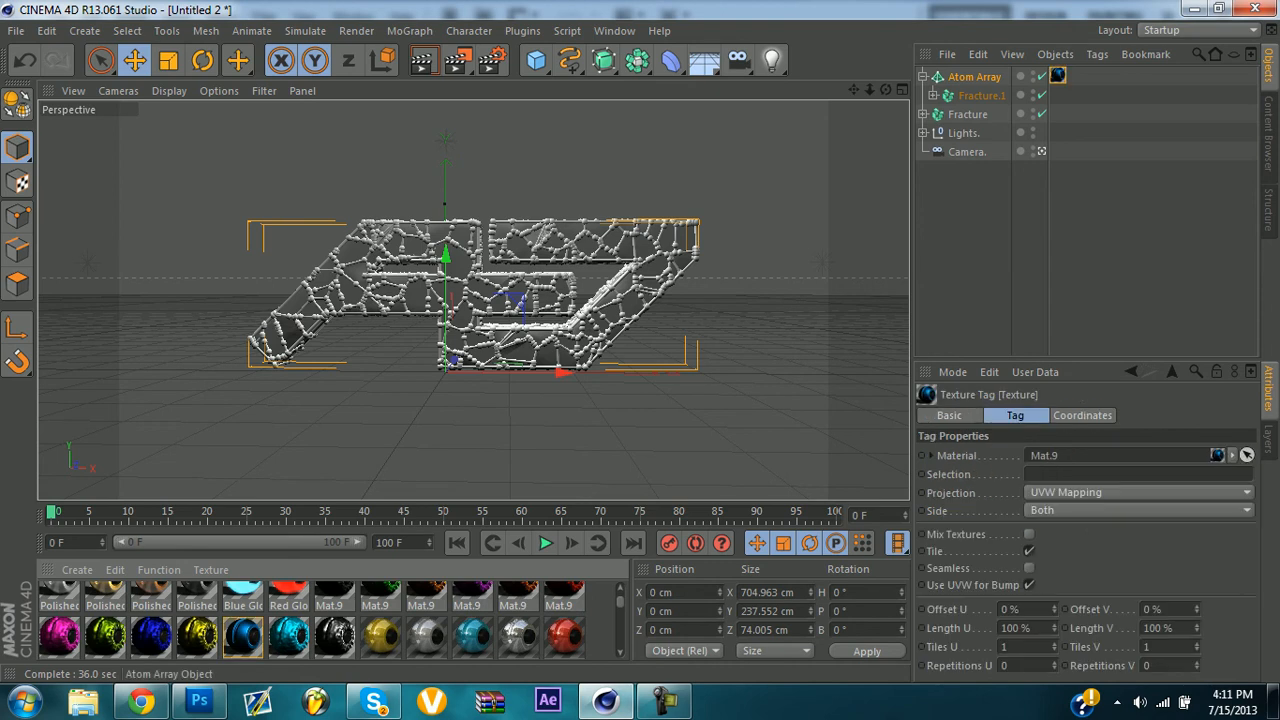
left_click(922, 77)
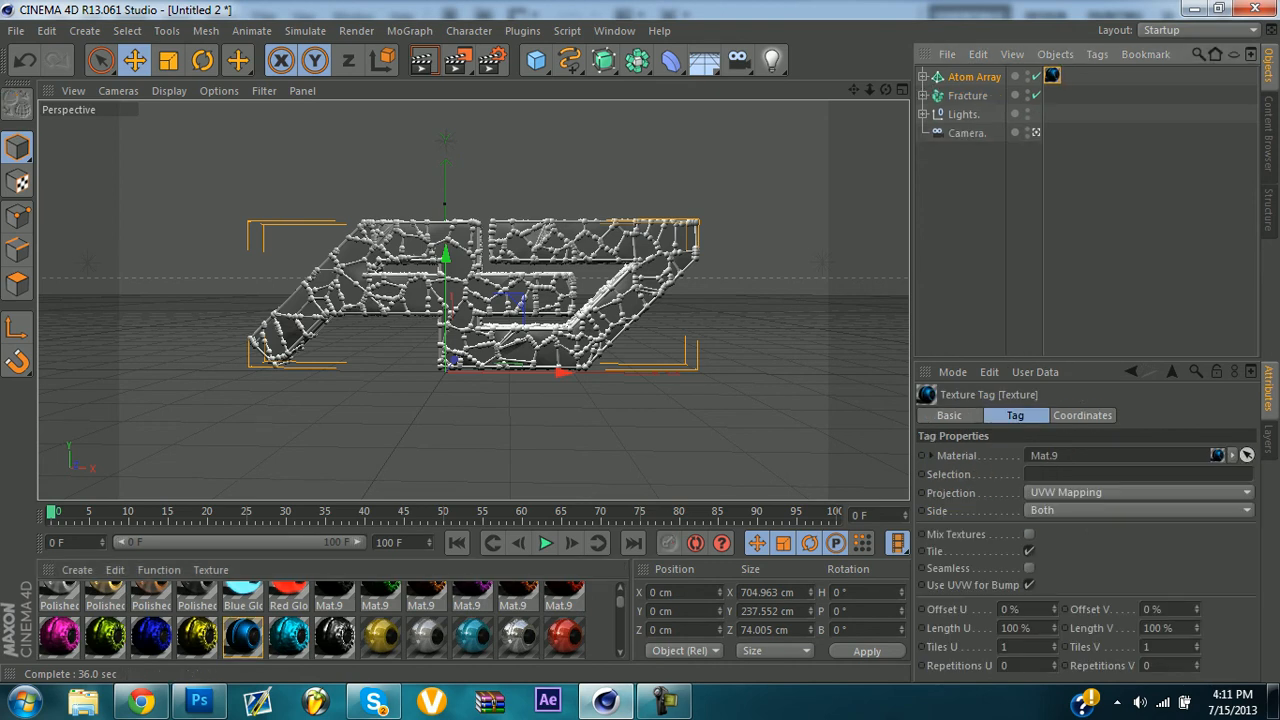
left_click(972, 200)
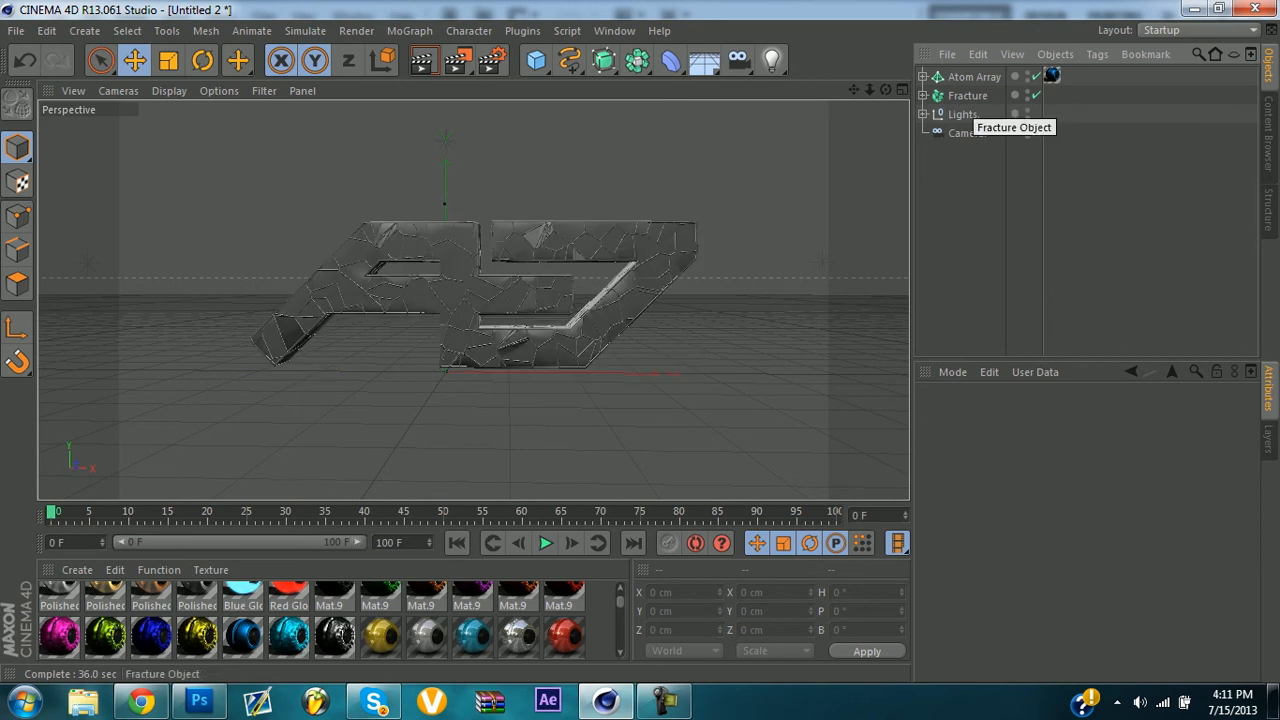
Add a MoGraph Random effector to the original Fracture object.
left_click(967, 96)
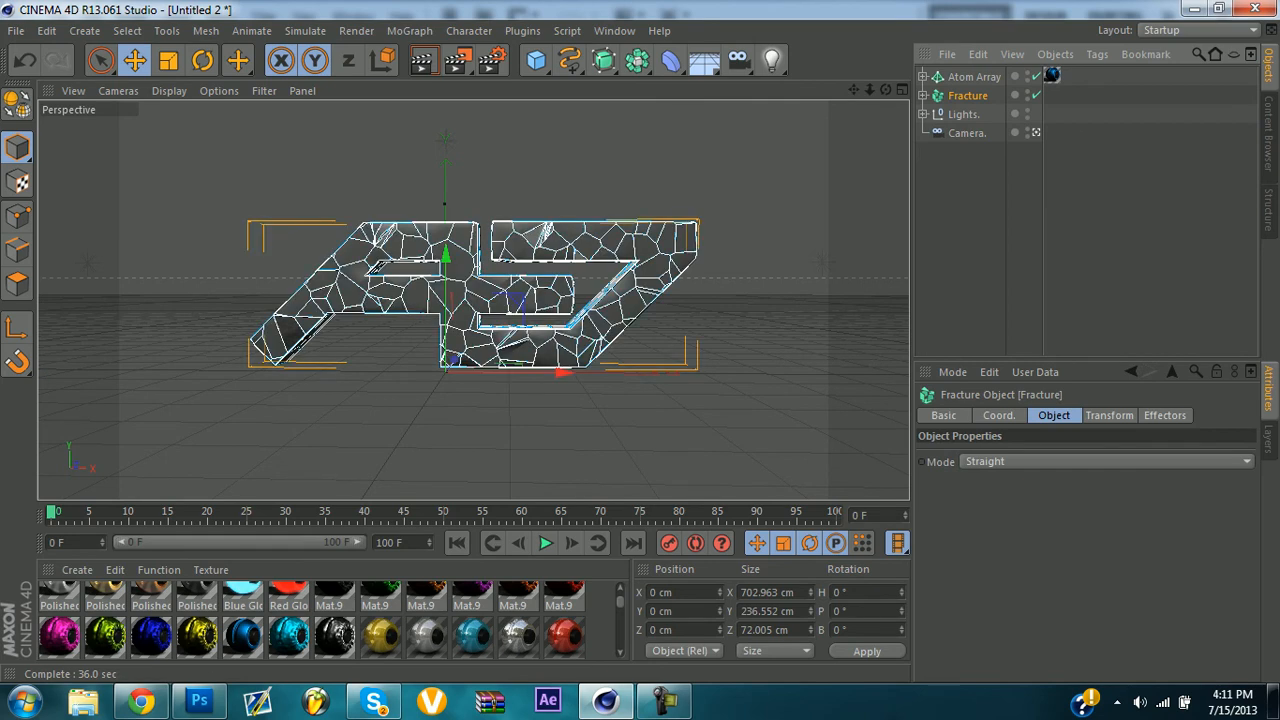
left_click(522, 30)
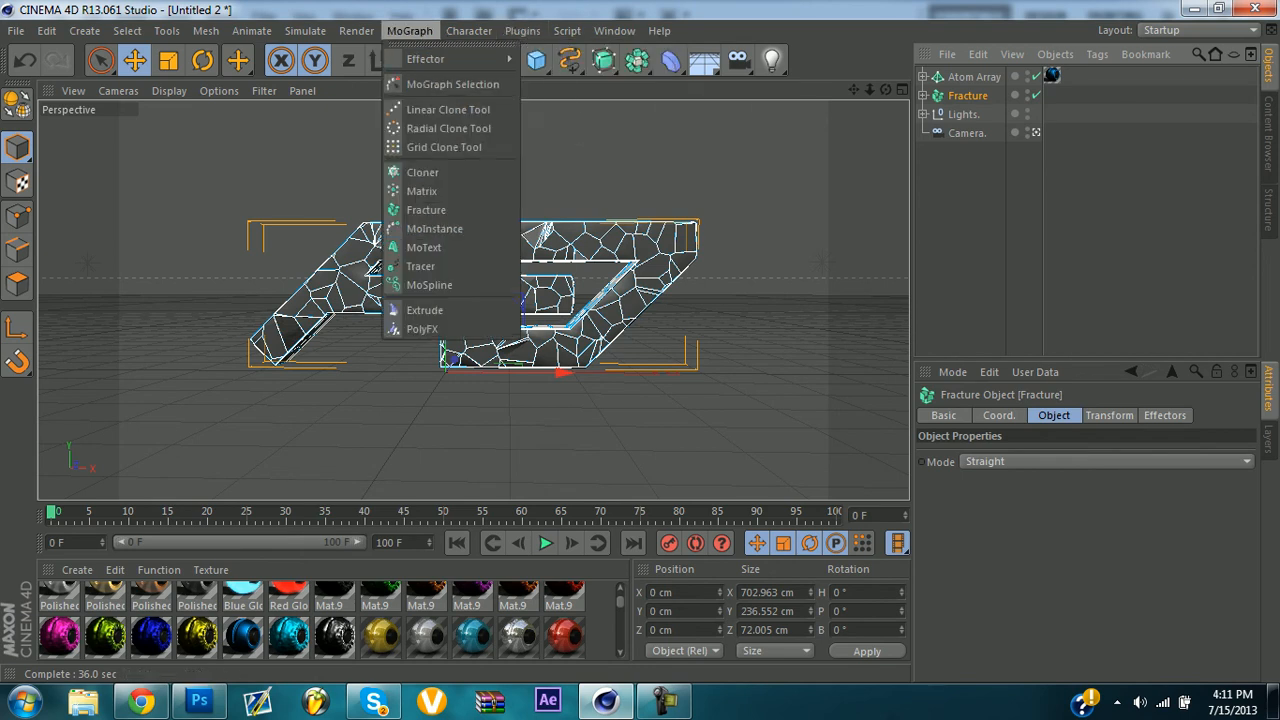
mouse_move(469, 30)
mouse_move(409, 30)
mouse_move(430, 59)
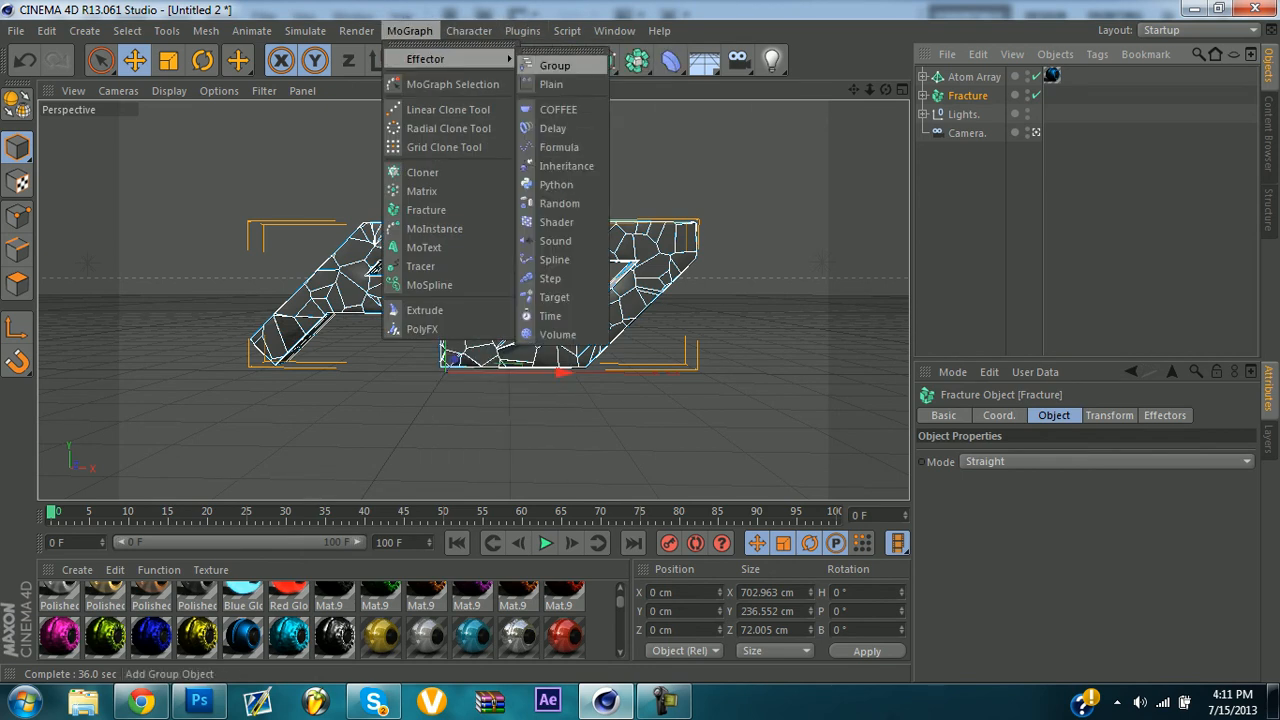
left_click(559, 203)
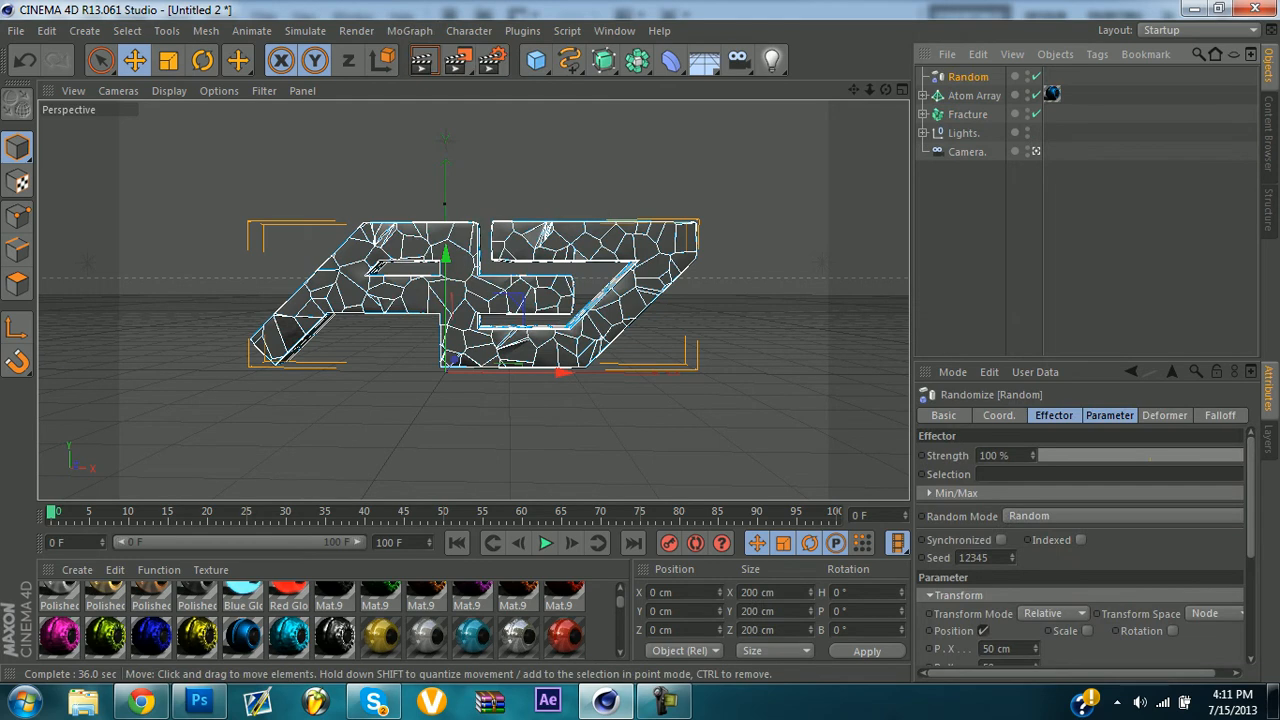
Make the original Fracture object a child of the Random effector and collapse its hierarchy.
left_click(967, 115)
left_click_drag(967, 115, 967, 78)
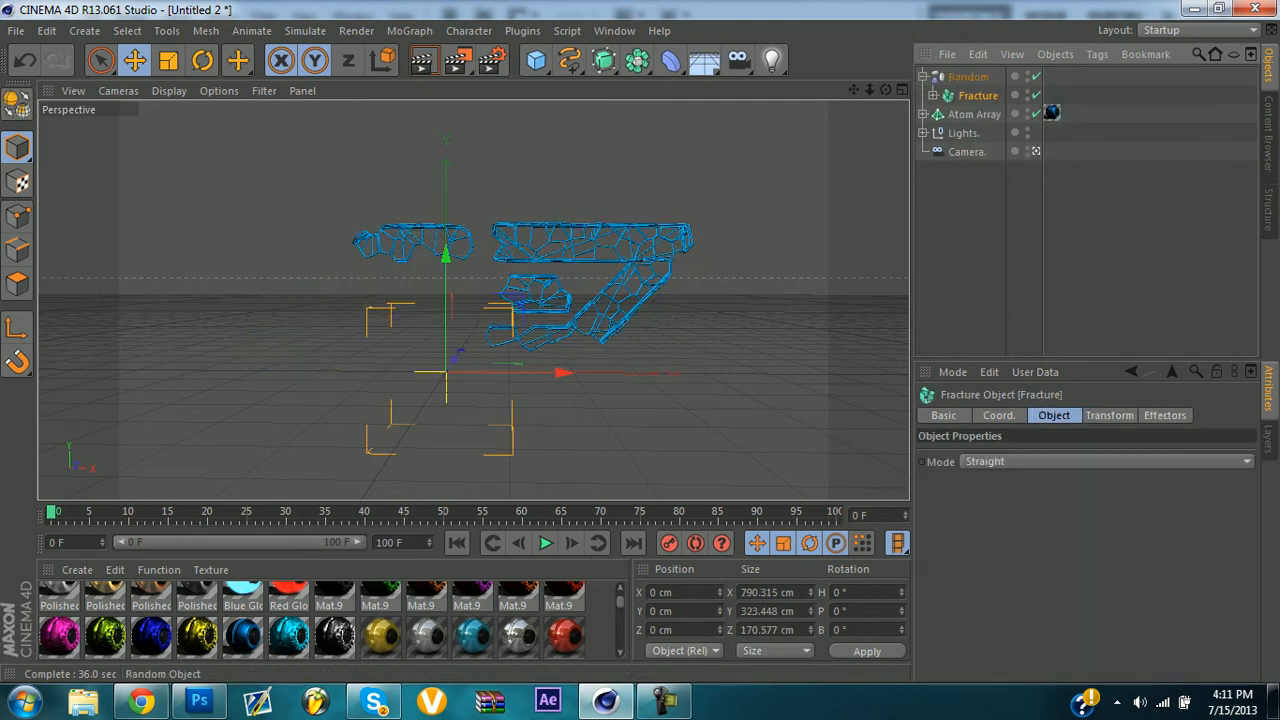
left_click(923, 77)
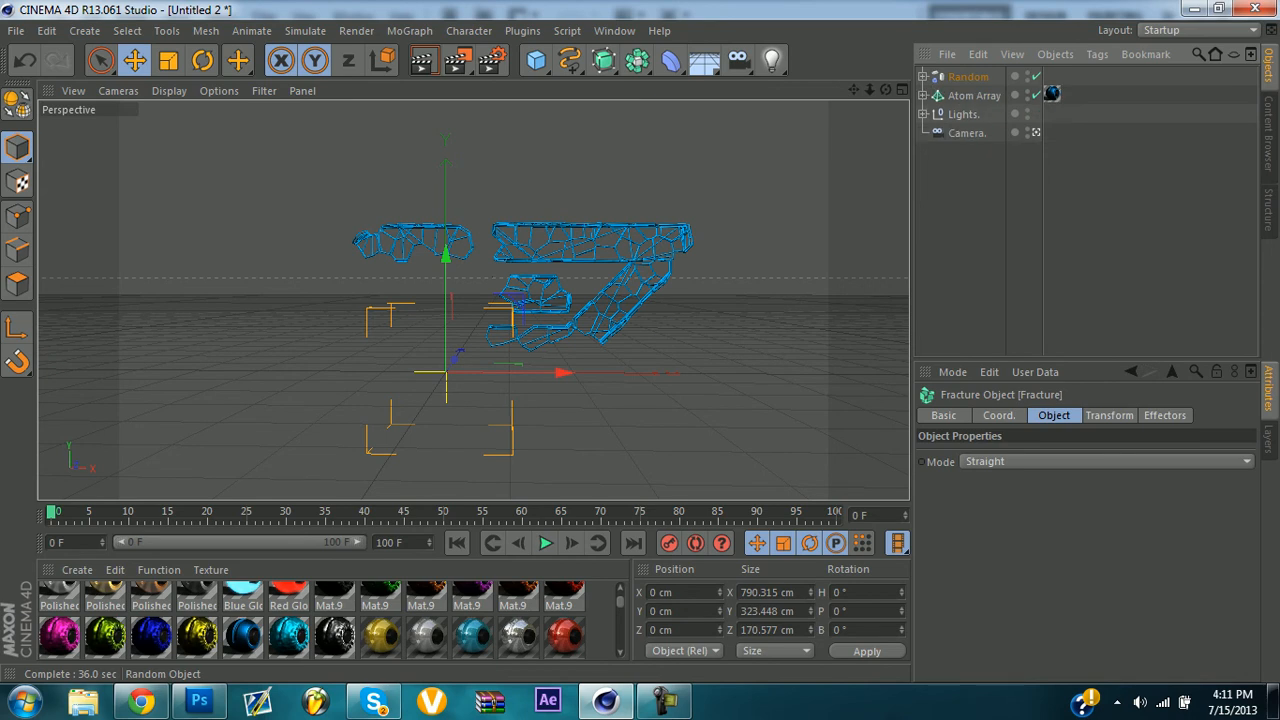
Reduce the Random effector's strength to 9 %.
left_click(967, 77)
left_click(1054, 455)
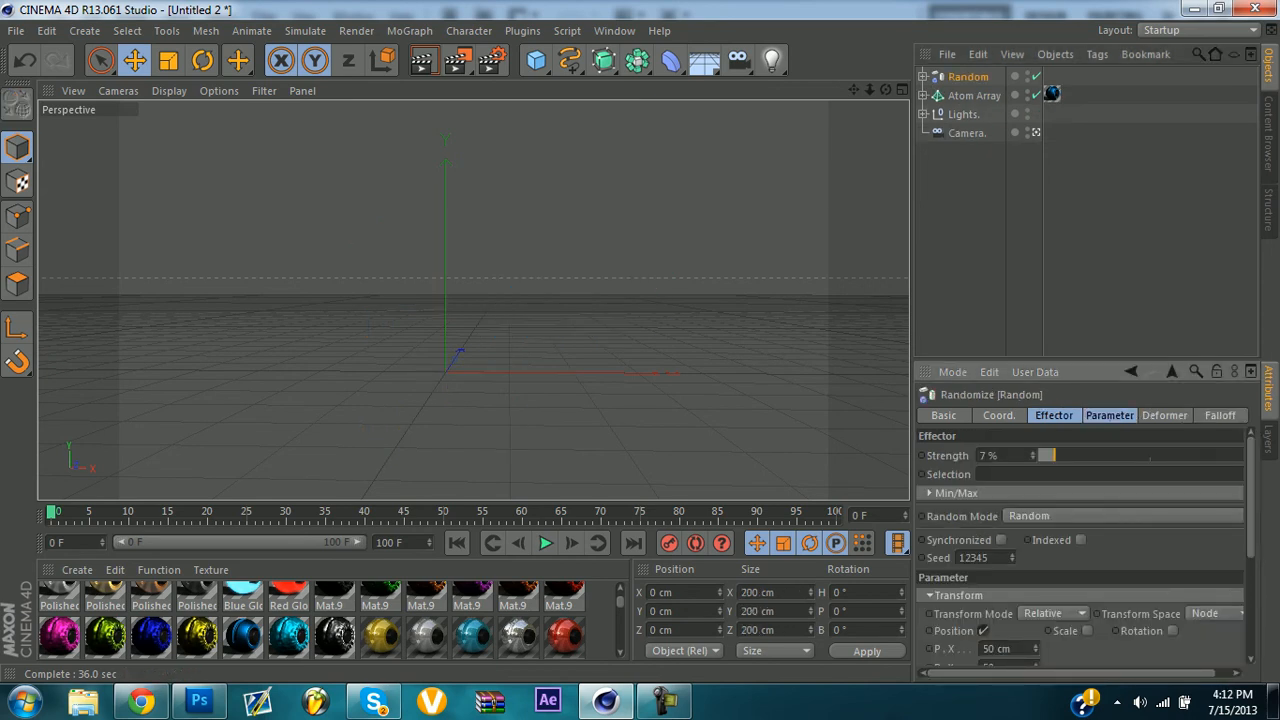
left_click_drag(1054, 455, 1054, 455)
left_click(1020, 220)
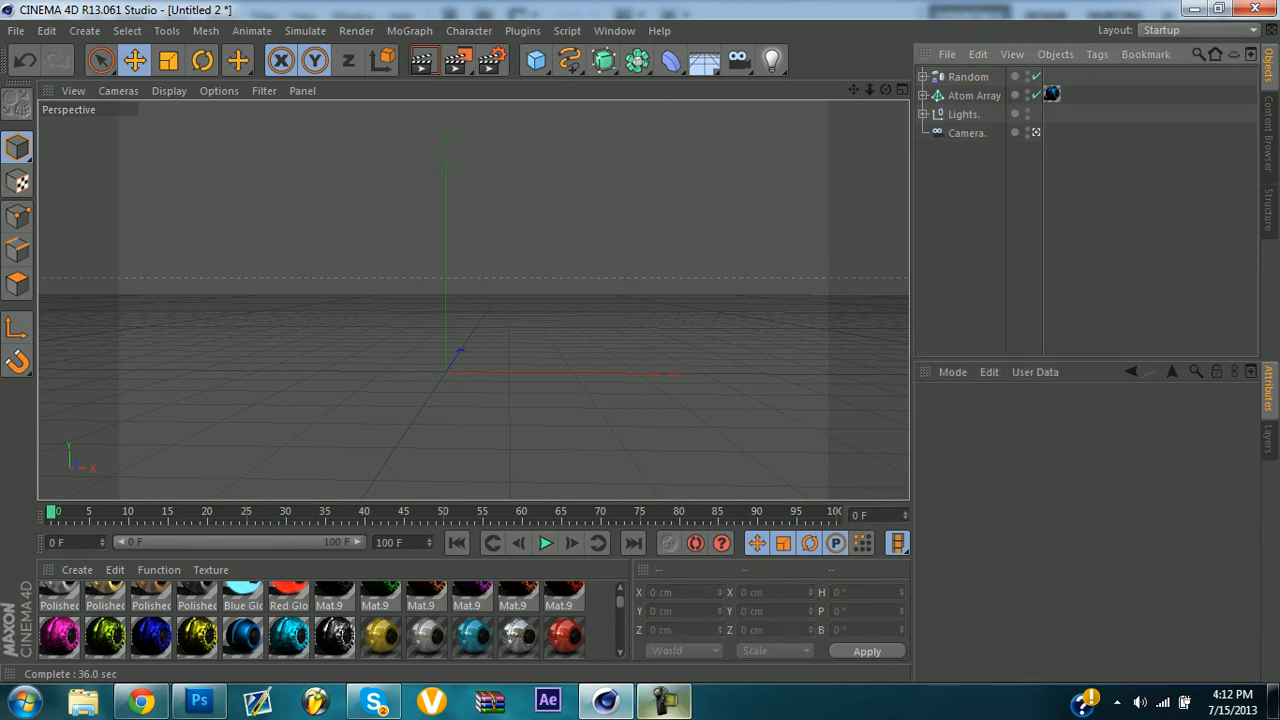
left_click(664, 701)
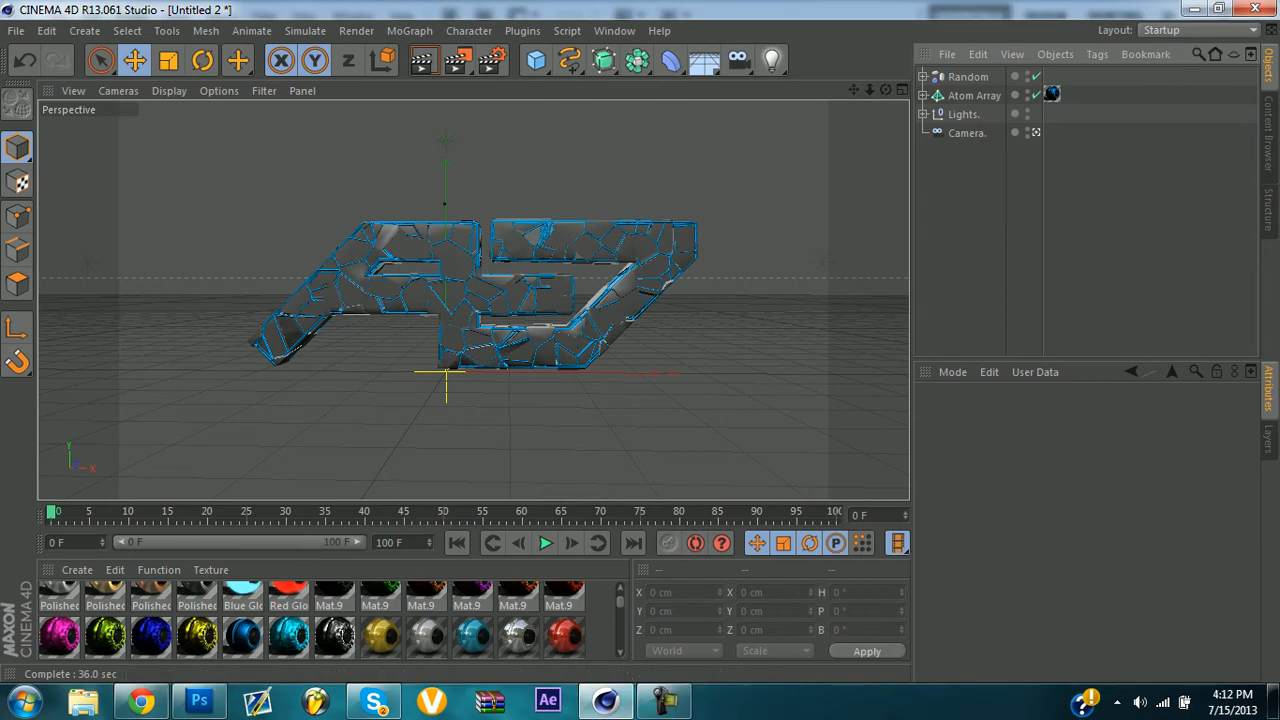
Duplicate the Random effector with its Fracture child and move the copy to 70 cm along Z, behind the logo.
left_click(968, 77)
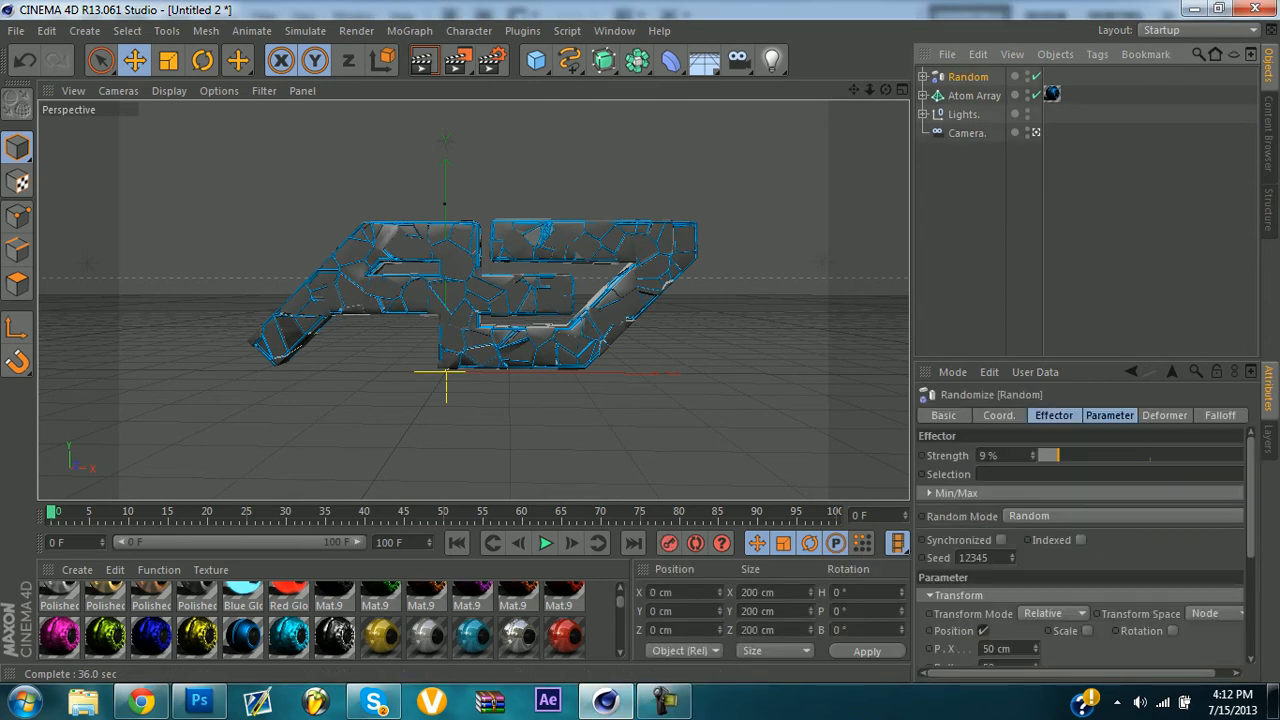
key("ctrl+c")
key("ctrl+v")
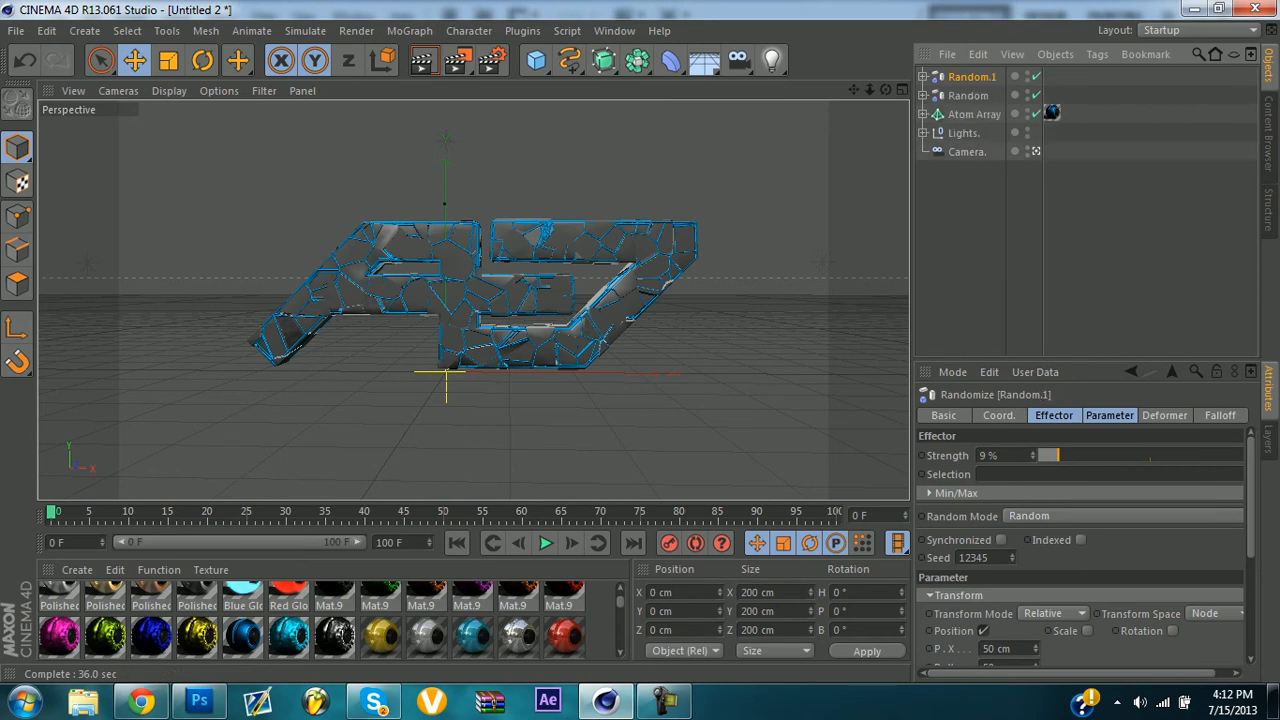
mouse_move(886, 90)
left_mouse_down()
mouse_move(720, 84)
mouse_move(884, 95)
left_mouse_up()
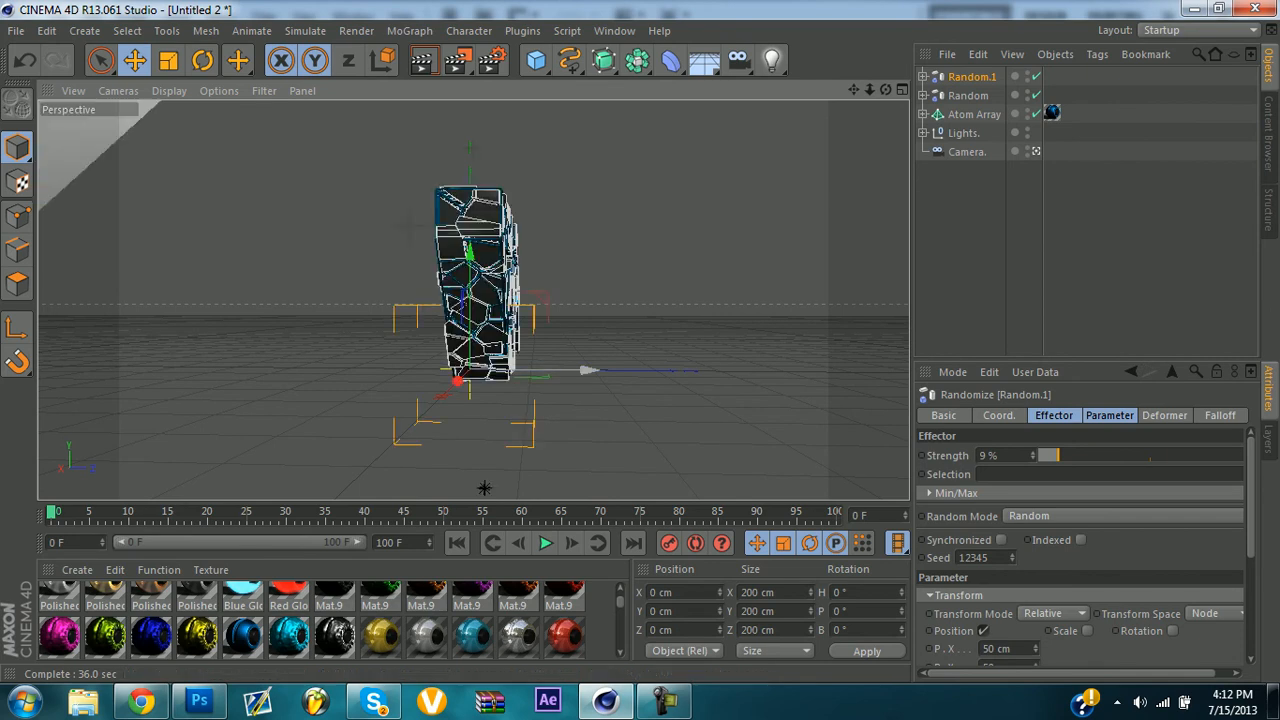
left_click_drag(590, 370, 637, 370)
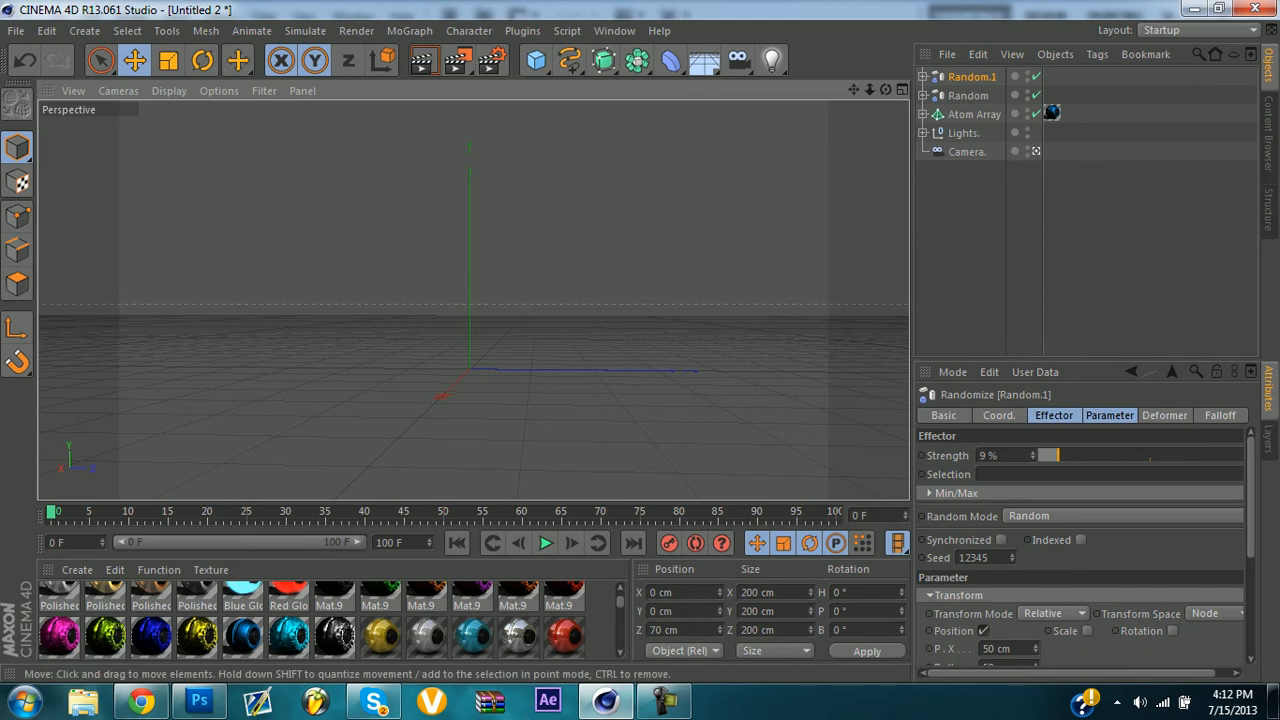
Set the duplicated Random effector's strength to 100 %.
left_click_drag(1058, 455, 1245, 455)
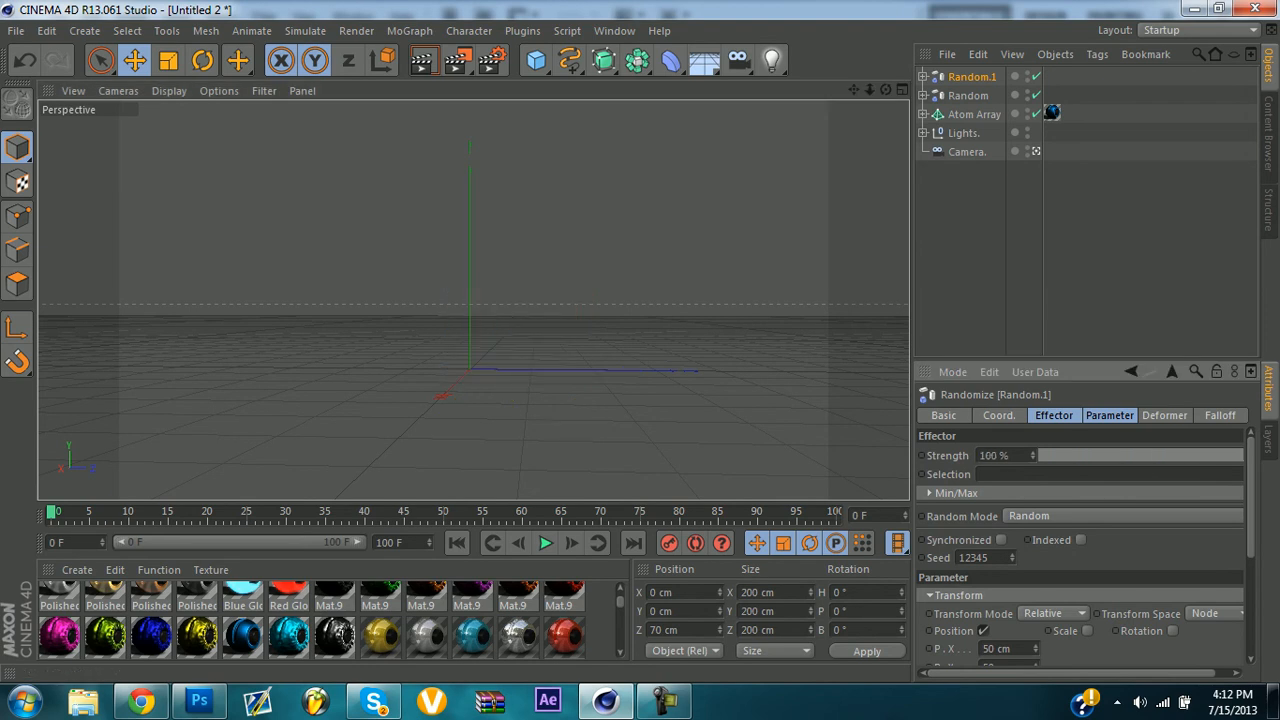
left_click_drag(886, 90, 1022, 85)
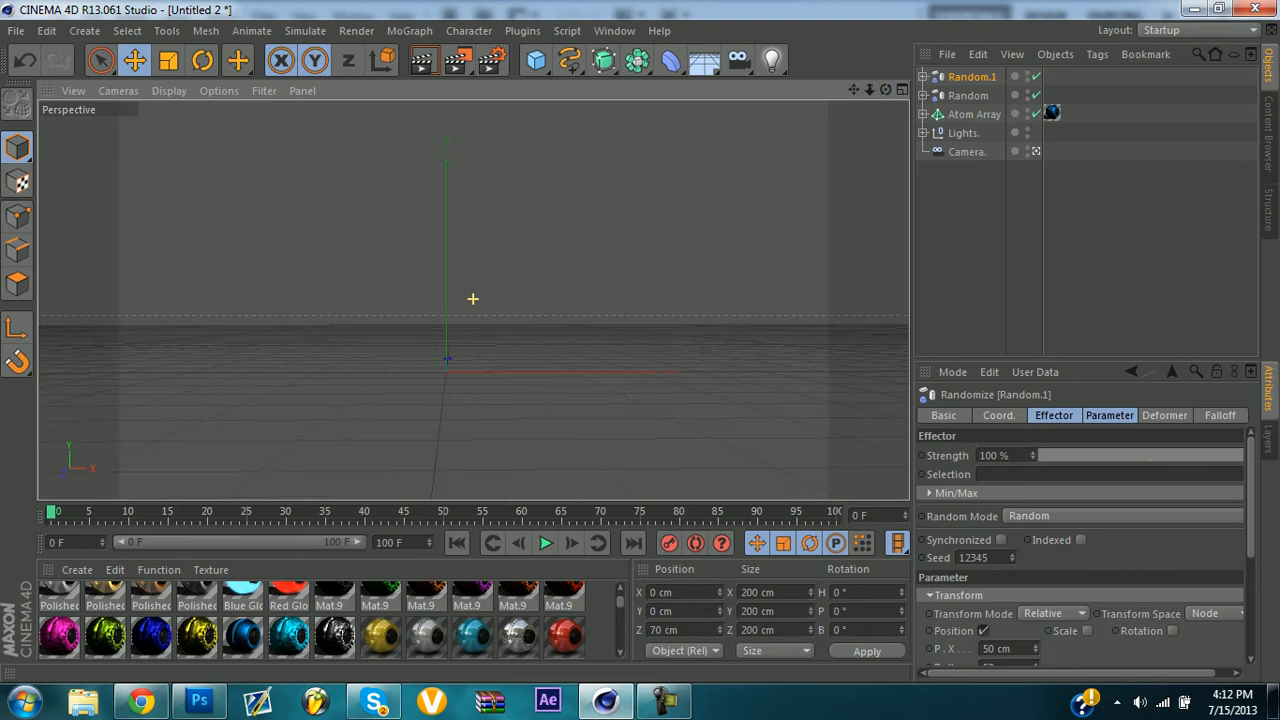
left_click(985, 235)
left_click(473, 298)
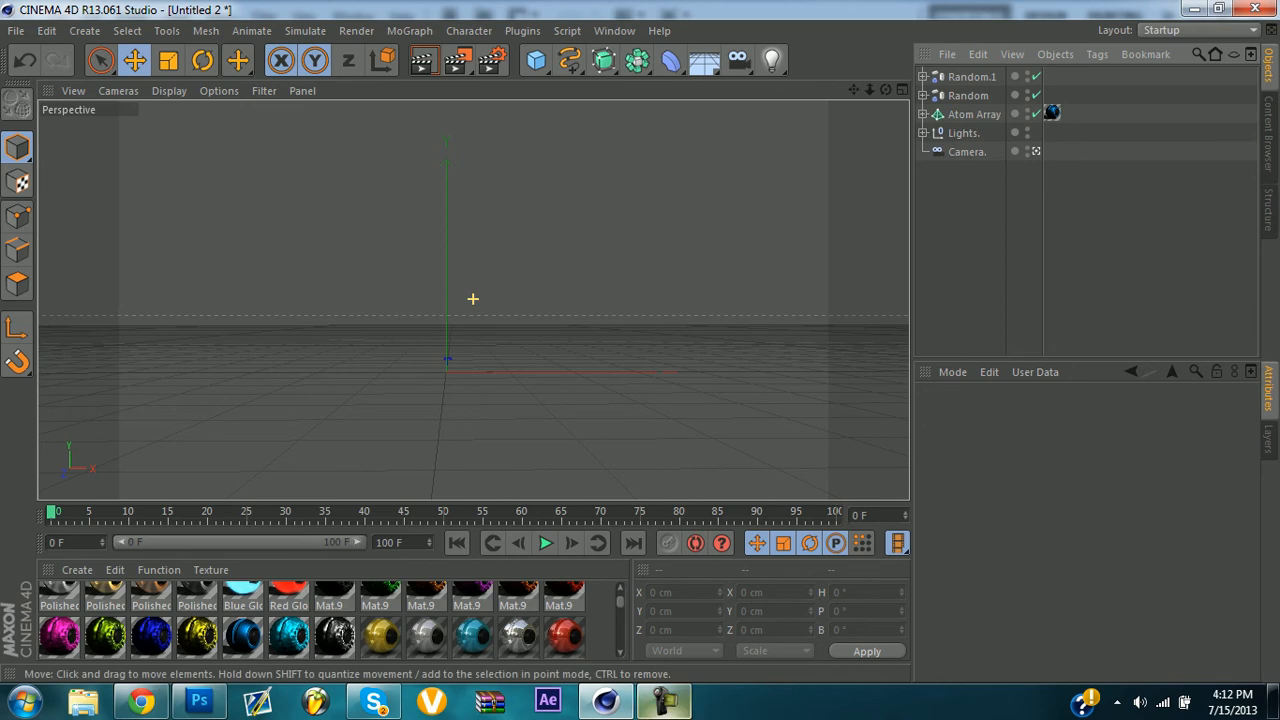
left_click(664, 701)
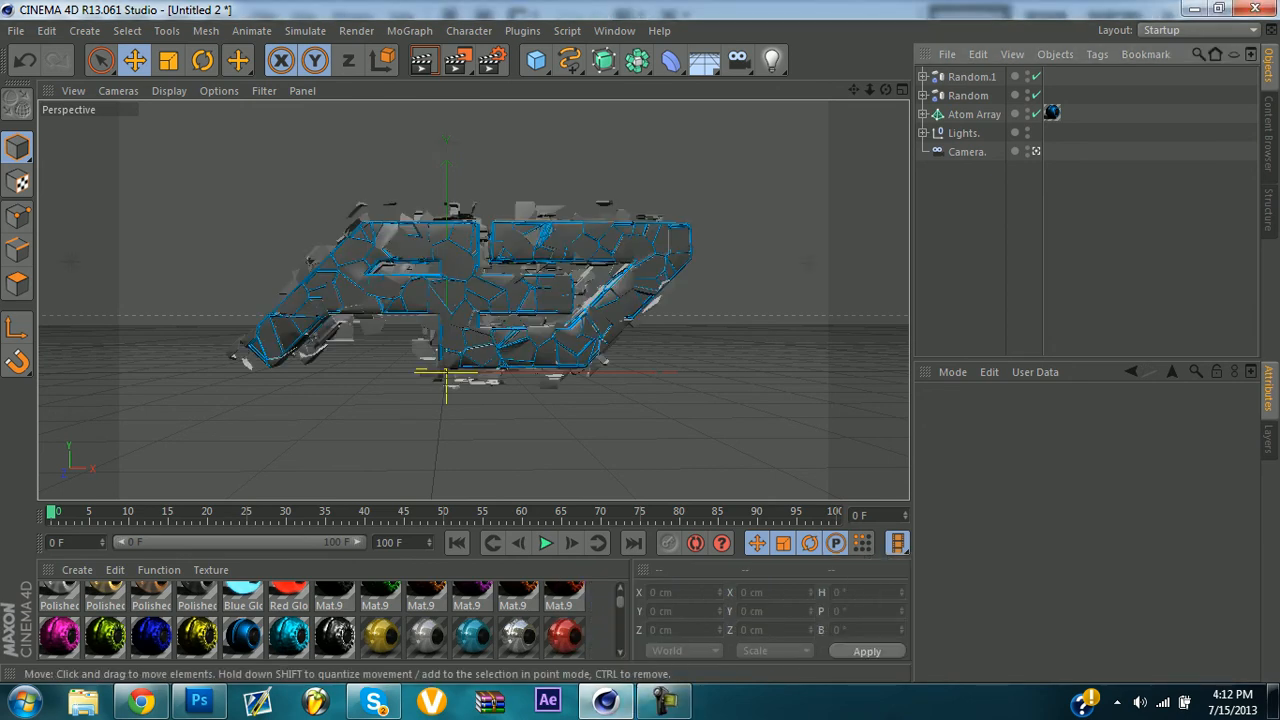
left_click(570, 61)
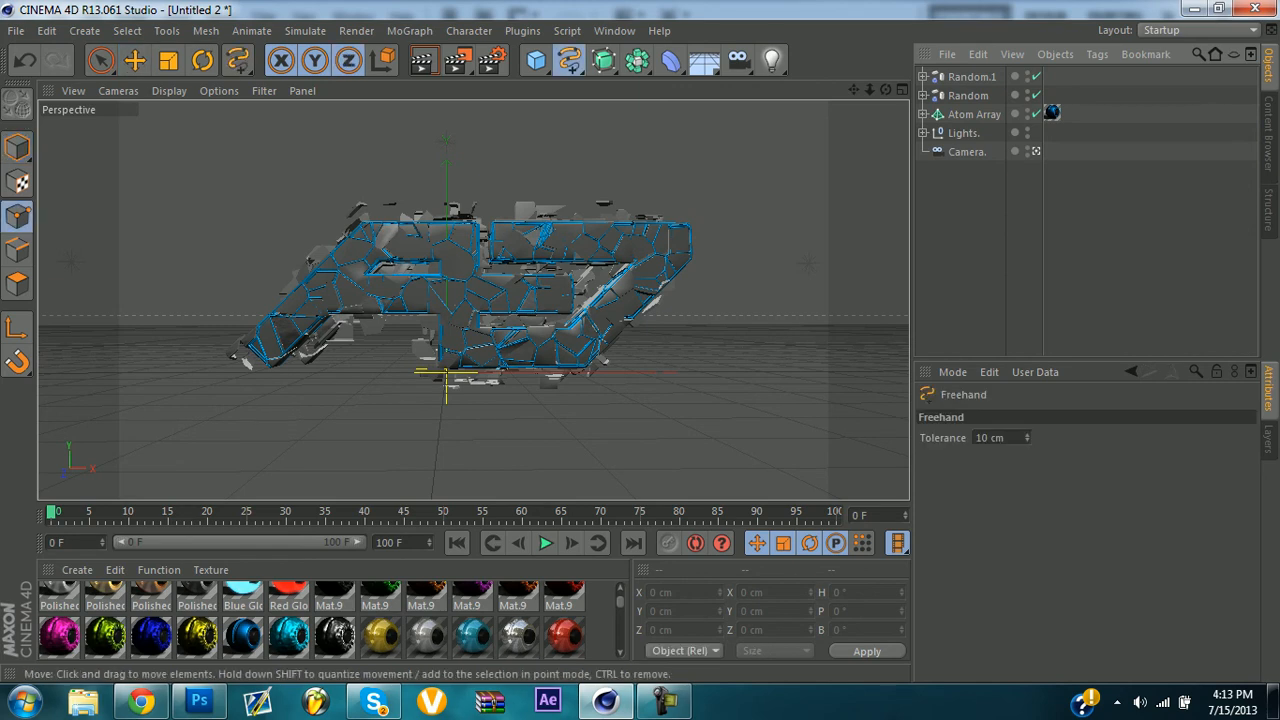
mouse_move(448, 364)
left_mouse_down()
mouse_move(554, 364)
mouse_move(637, 272)
mouse_move(341, 199)
mouse_move(290, 238)
mouse_move(368, 372)
mouse_move(446, 370)
left_mouse_up()
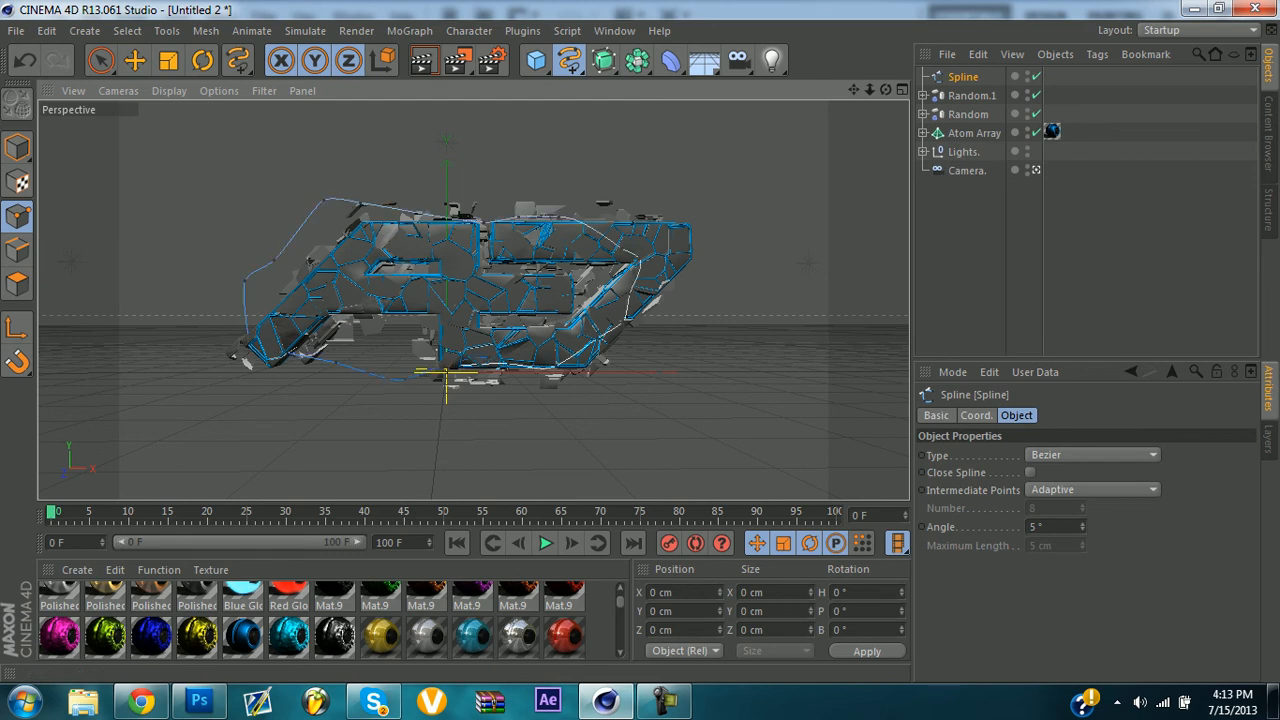
key("e")
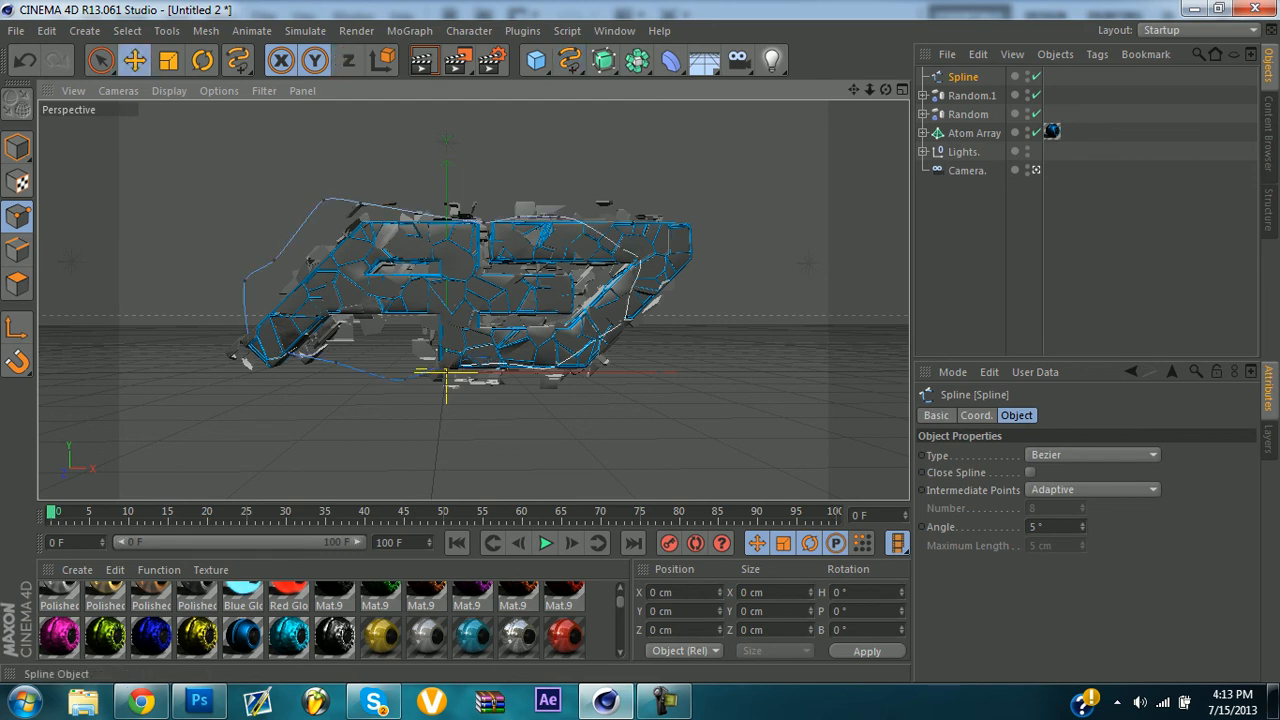
left_click(963, 77)
key("Delete")
left_click(570, 61)
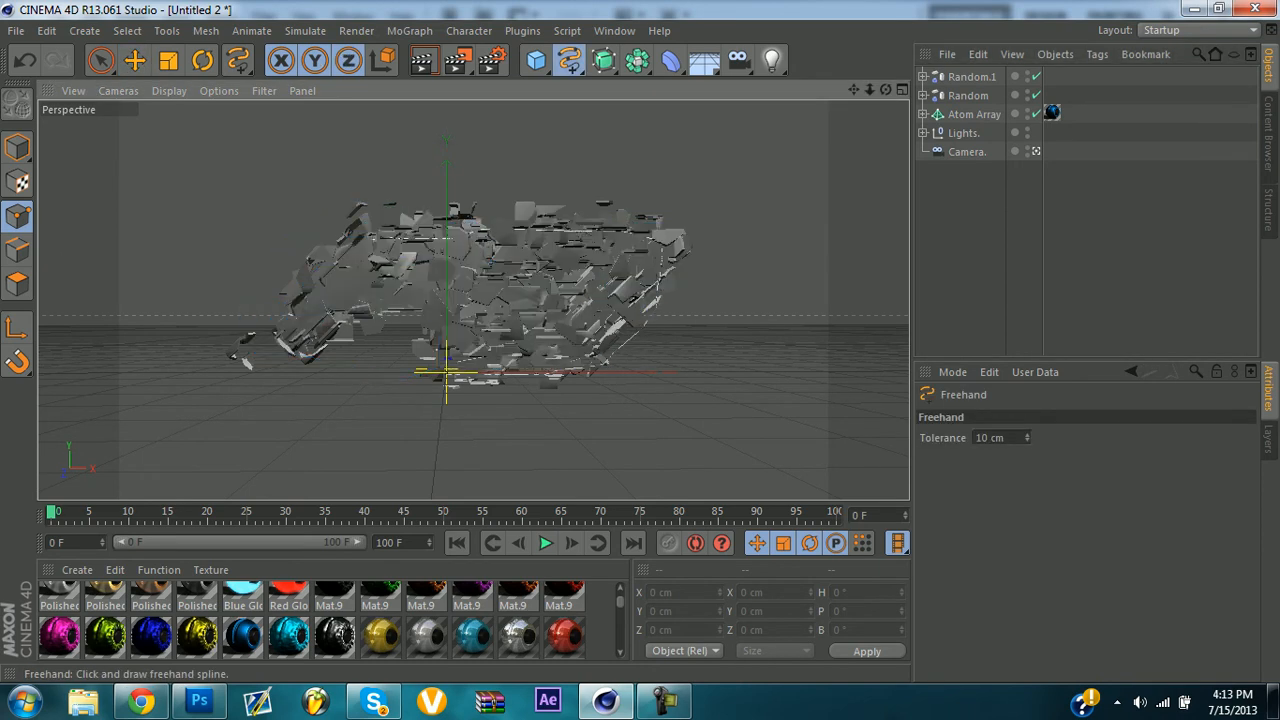
left_click_drag(304, 356, 440, 357)
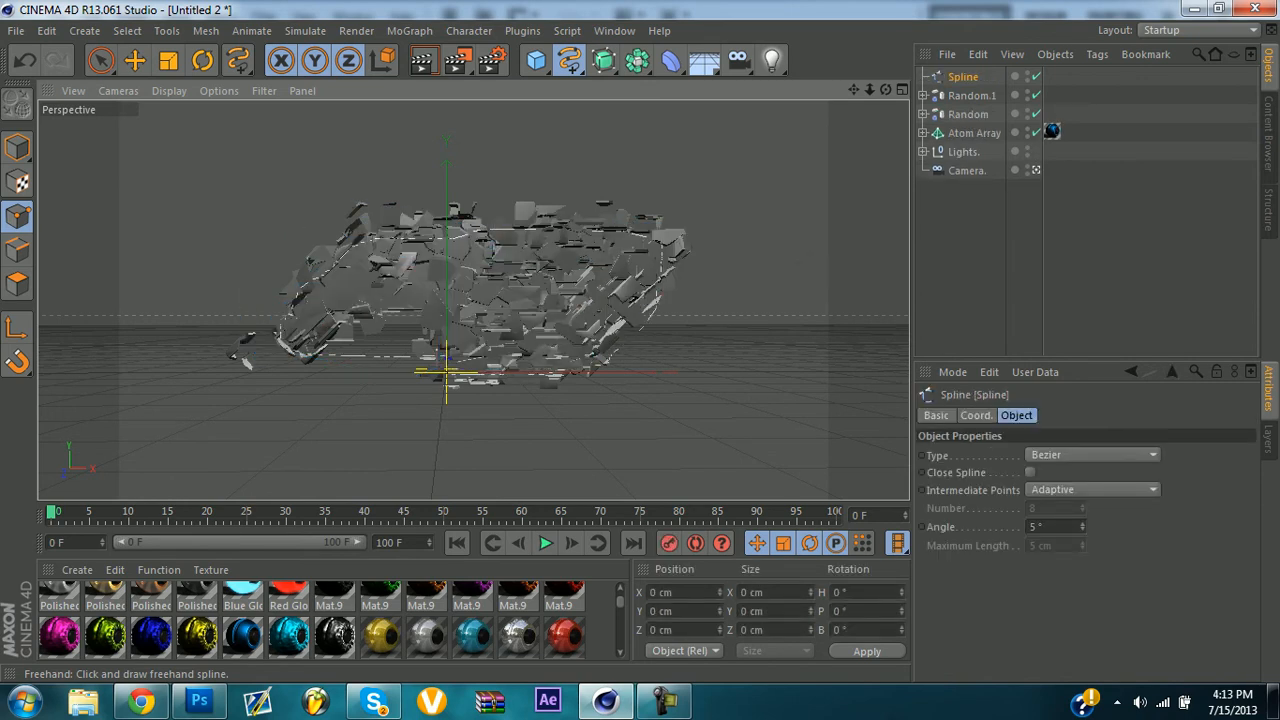
key("e")
left_click(963, 77)
key("Delete")
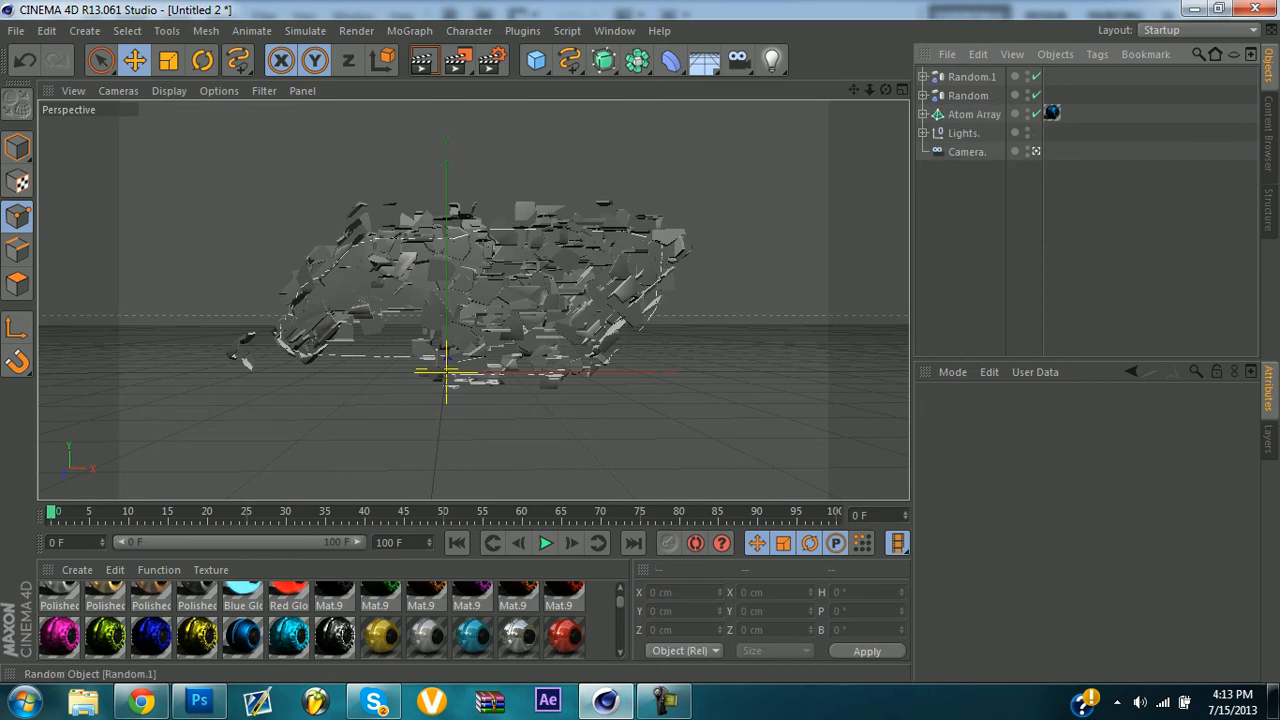
Draw a freehand spline looping once around the whole ae7 logo, starting and ending below it.
left_click(569, 60)
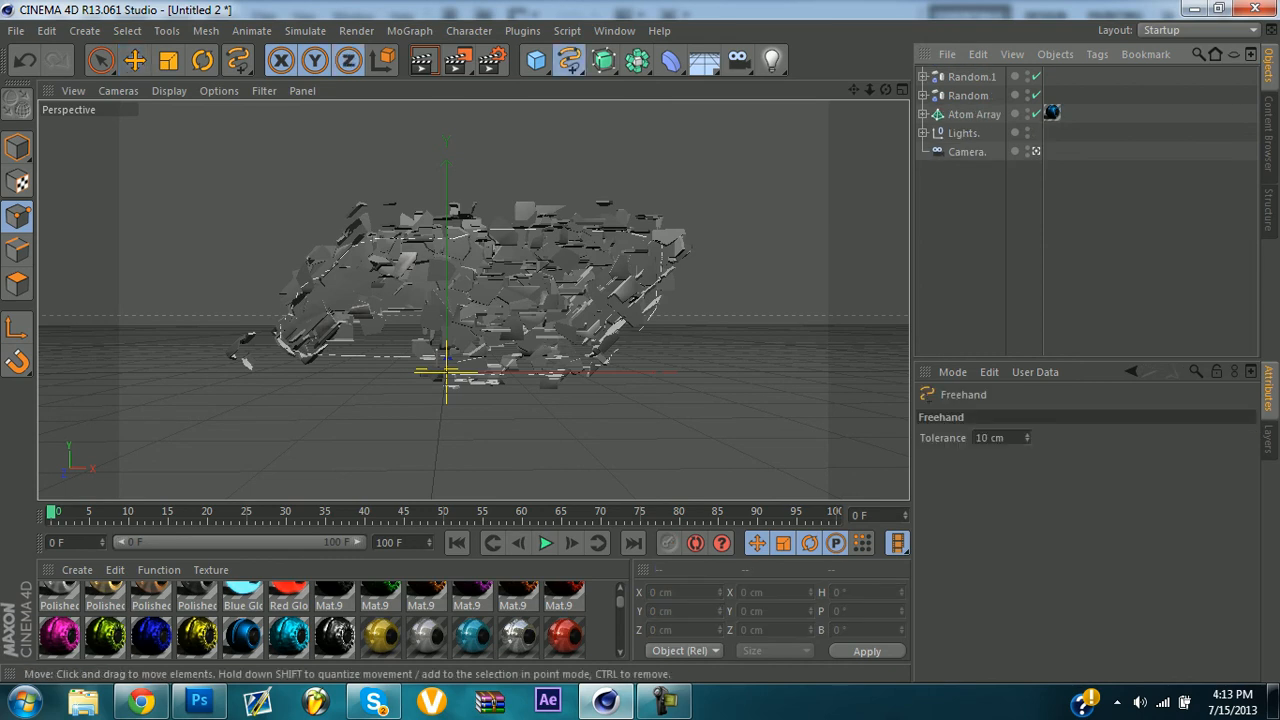
mouse_move(586, 375)
left_mouse_down()
mouse_move(646, 336)
mouse_move(677, 295)
mouse_move(685, 236)
left_mouse_up()
mouse_move(455, 208)
left_mouse_down()
mouse_move(360, 219)
mouse_move(257, 356)
mouse_move(400, 377)
left_mouse_up()
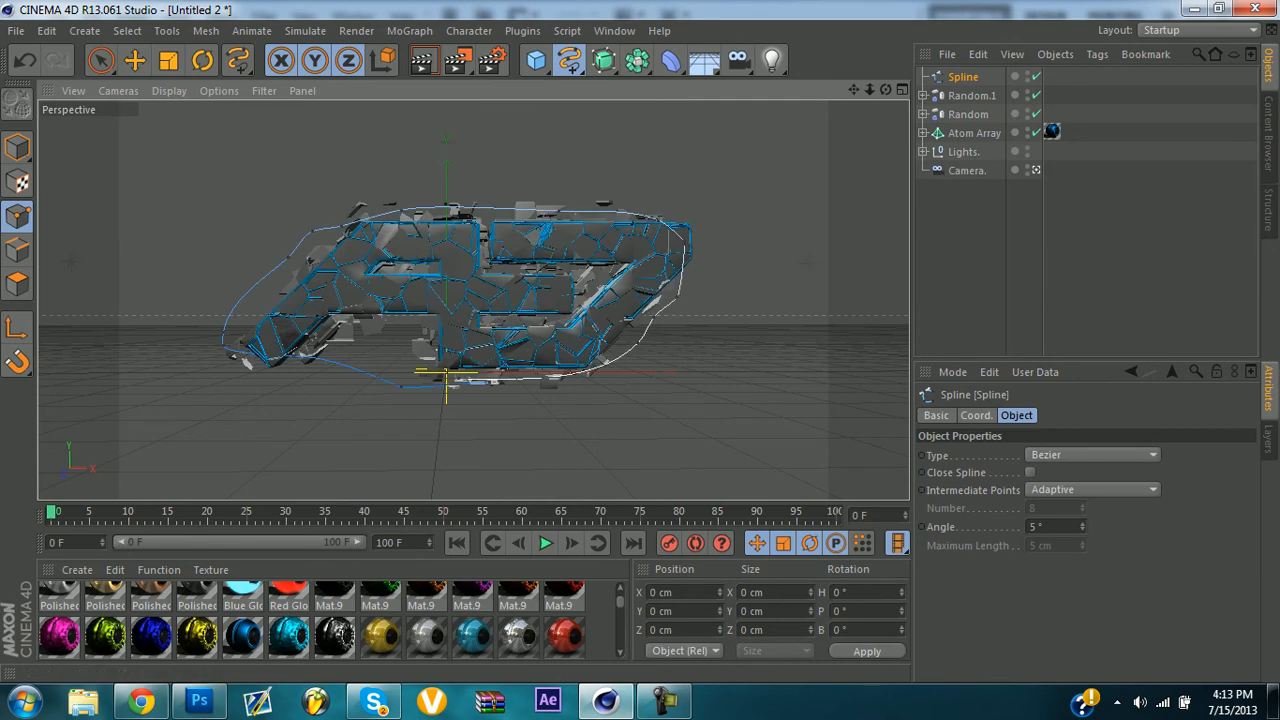
Add a Reeper X object and make the freehand spline its child.
left_click(522, 30)
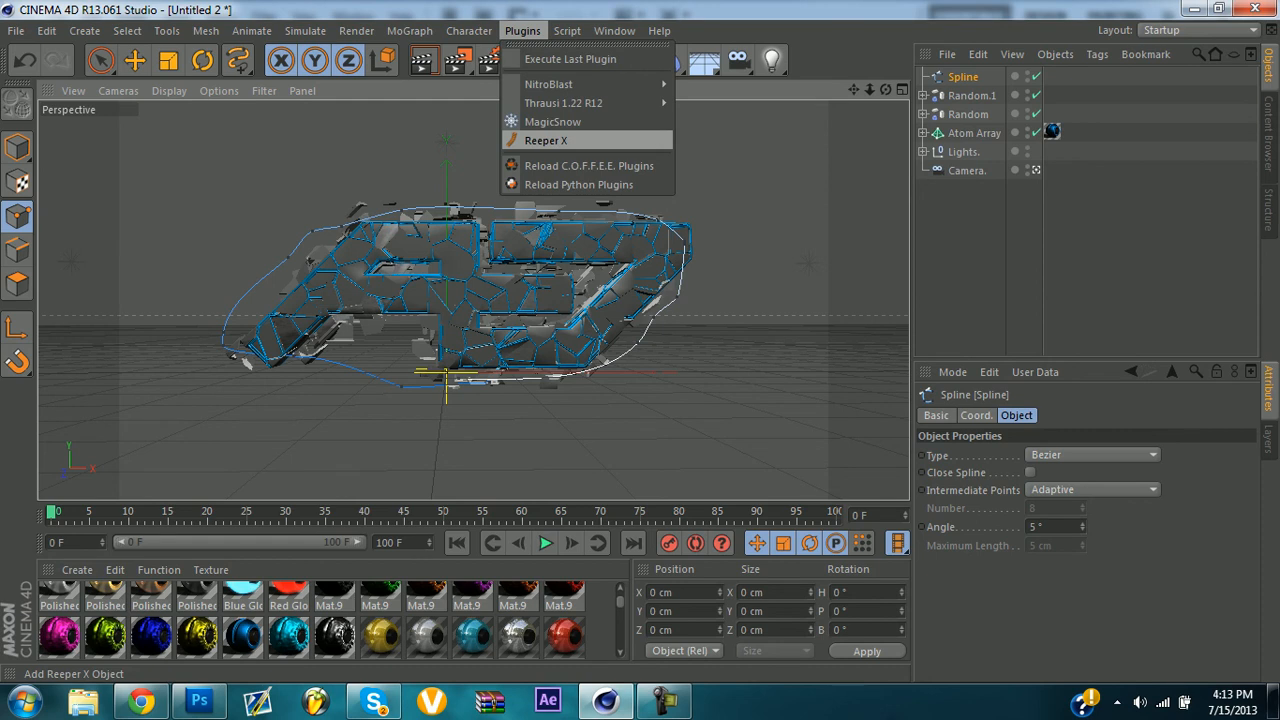
left_click(546, 140)
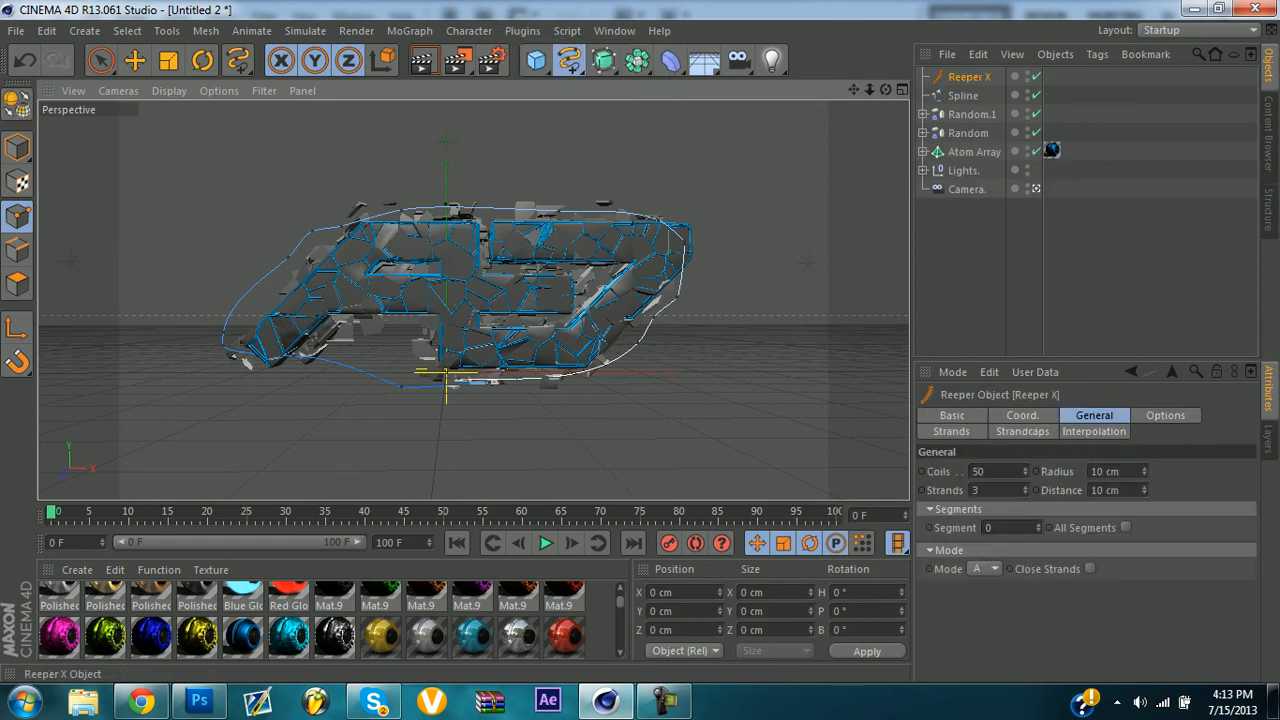
left_click(964, 96)
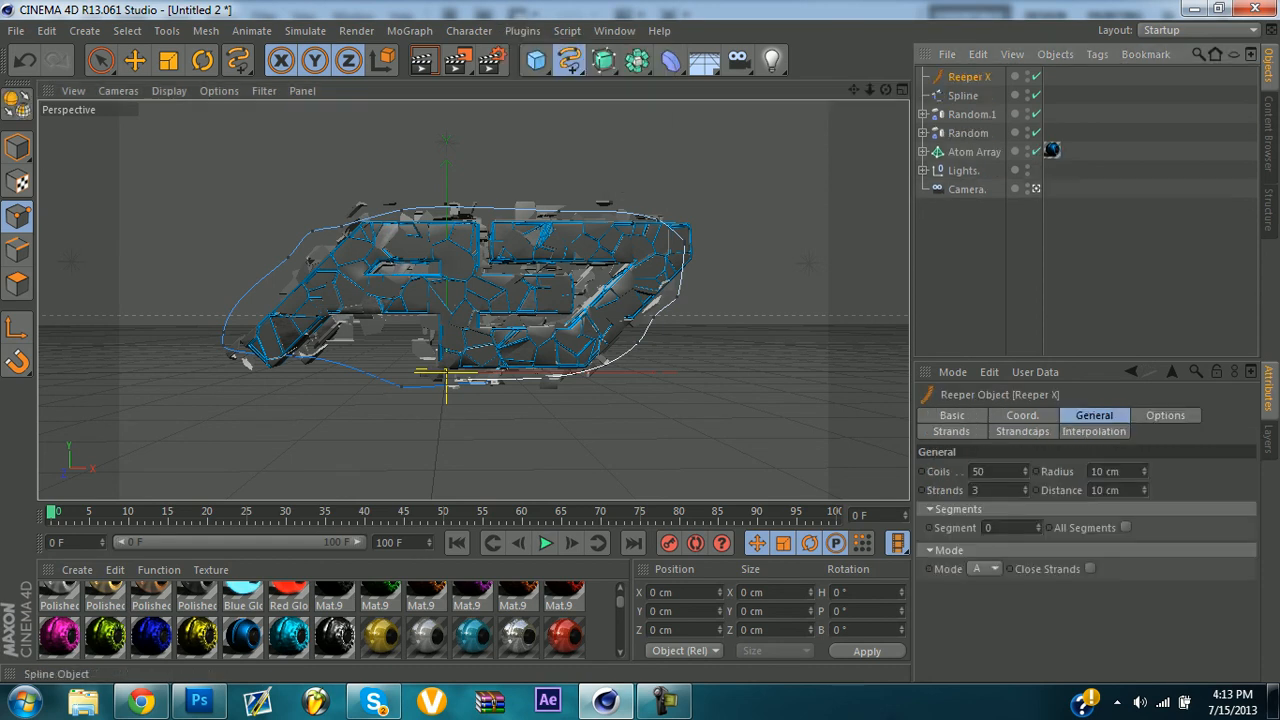
left_click_drag(964, 96, 968, 78)
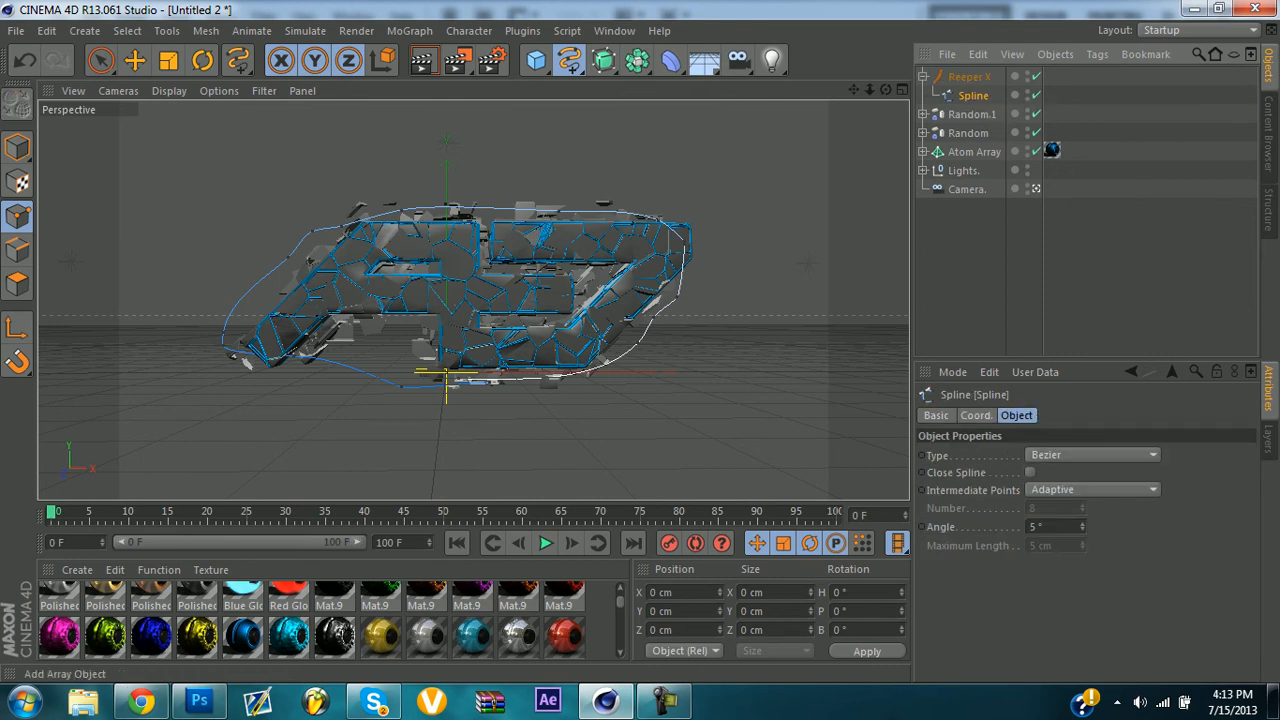
Set the Reeper X object to 15 coils, 40 cm distance and 3 cm radius.
left_click(968, 78)
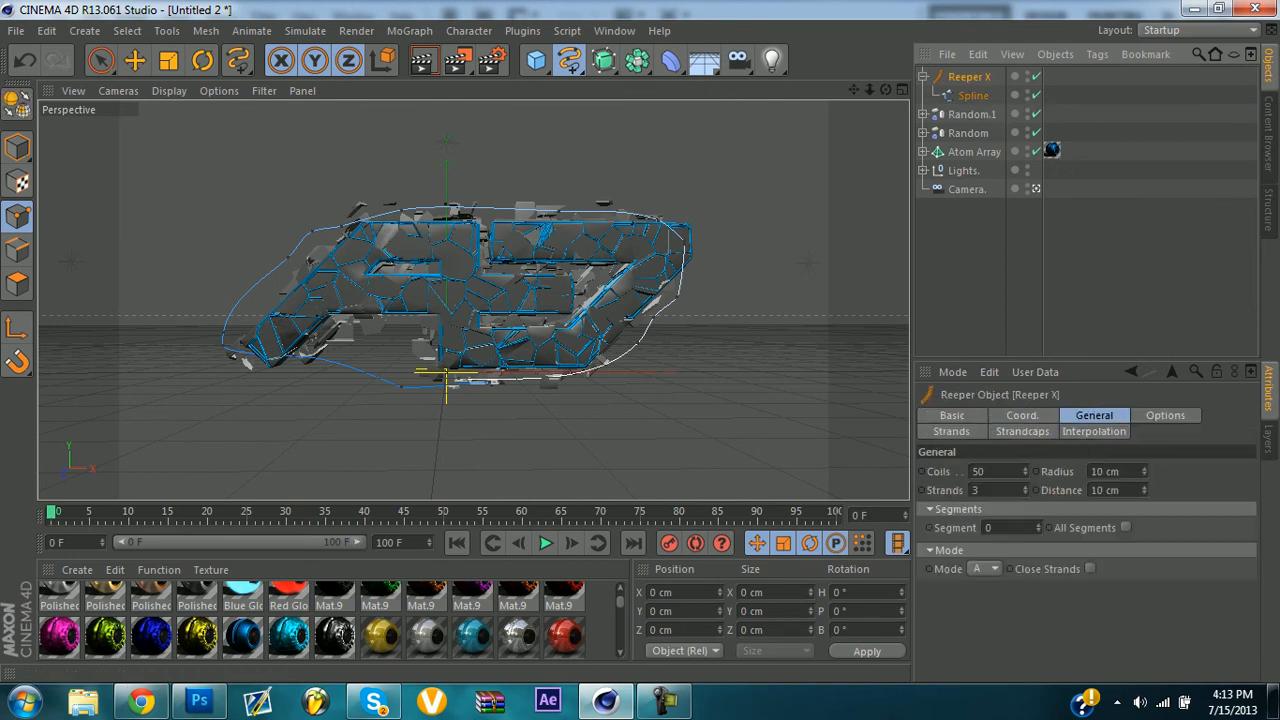
double_click(980, 471)
type("15")
double_click(1105, 490)
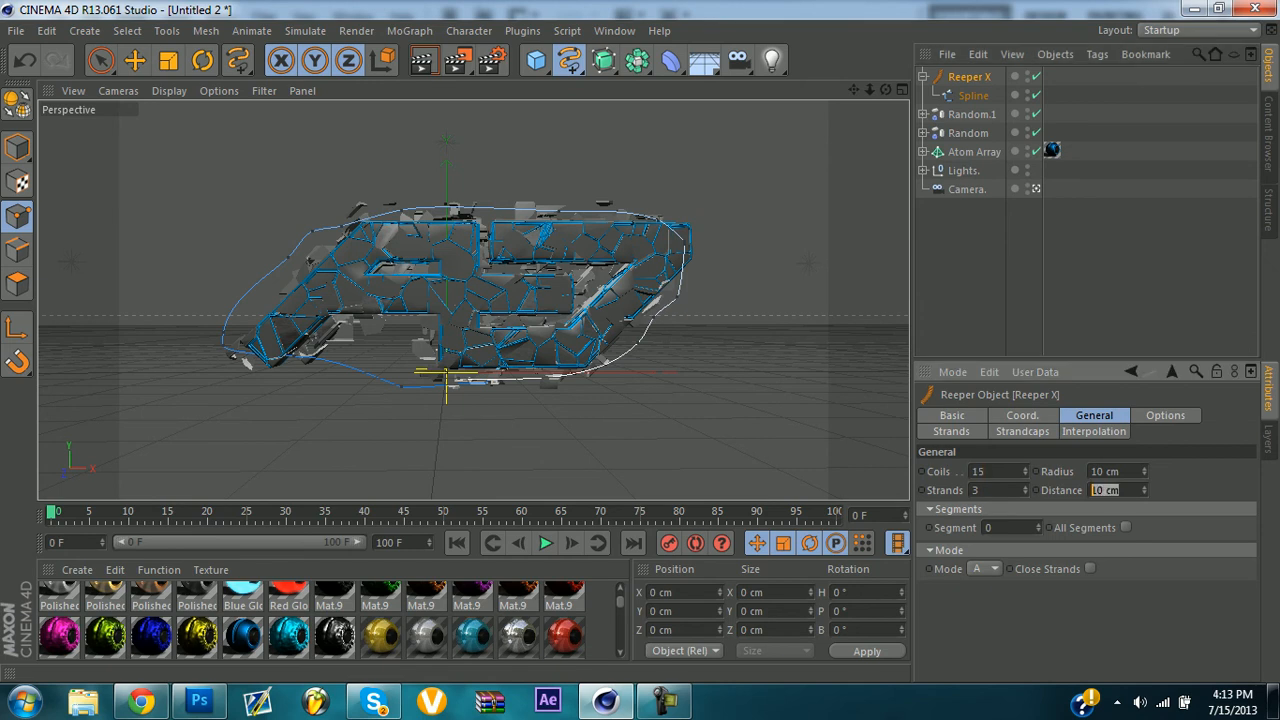
type("40")
left_click_drag(1122, 471, 1091, 471)
type("3")
key("Return")
left_click(664, 701)
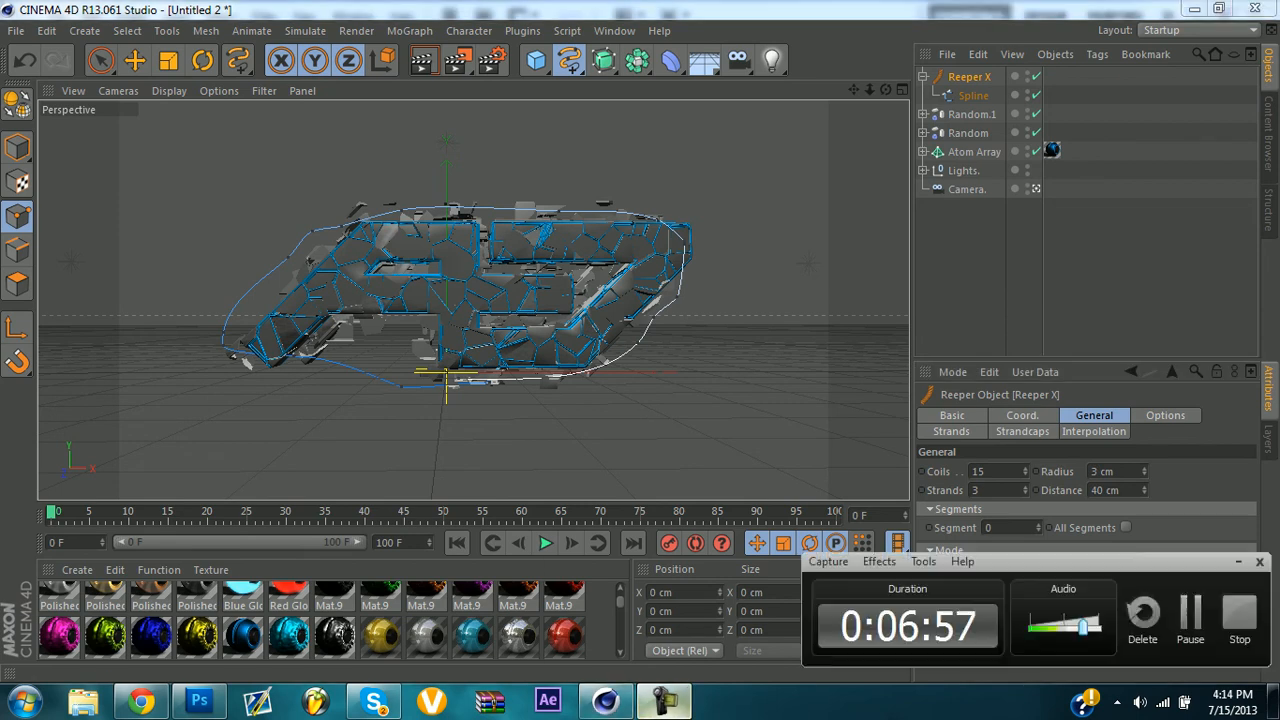
left_click(664, 701)
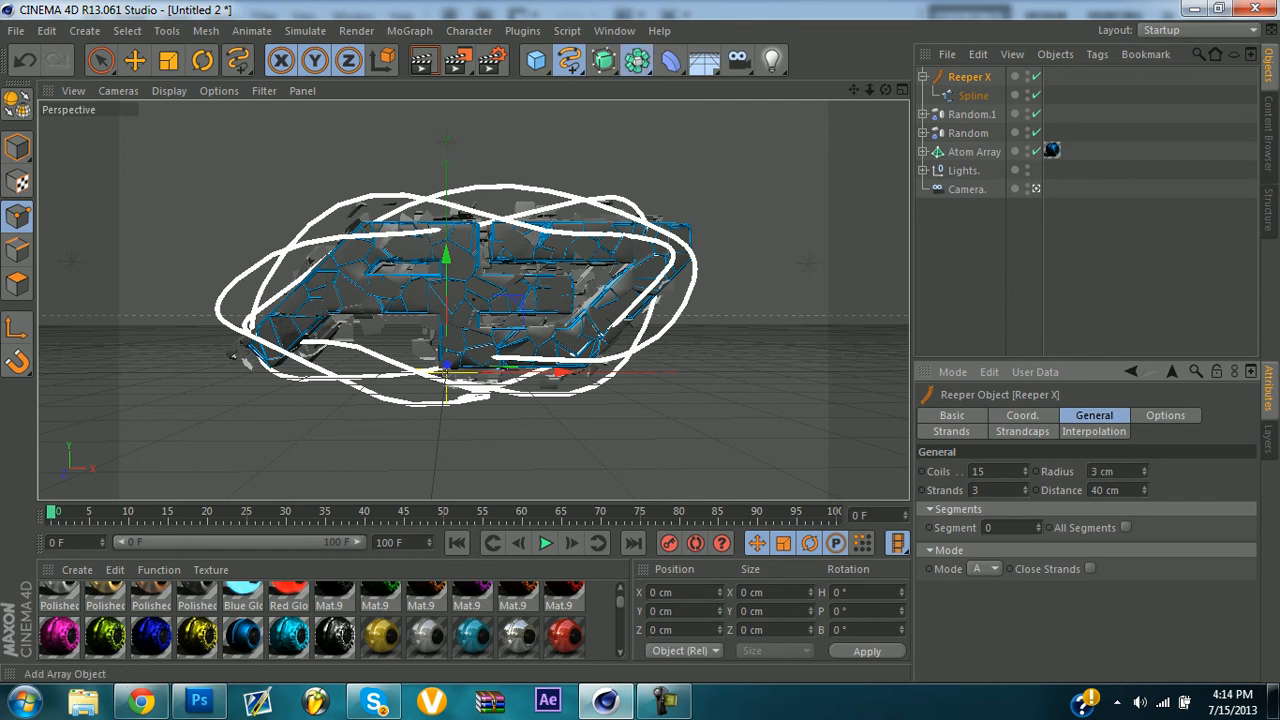
Add a second Atom Array and make the Reeper X object its child.
left_click(636, 60)
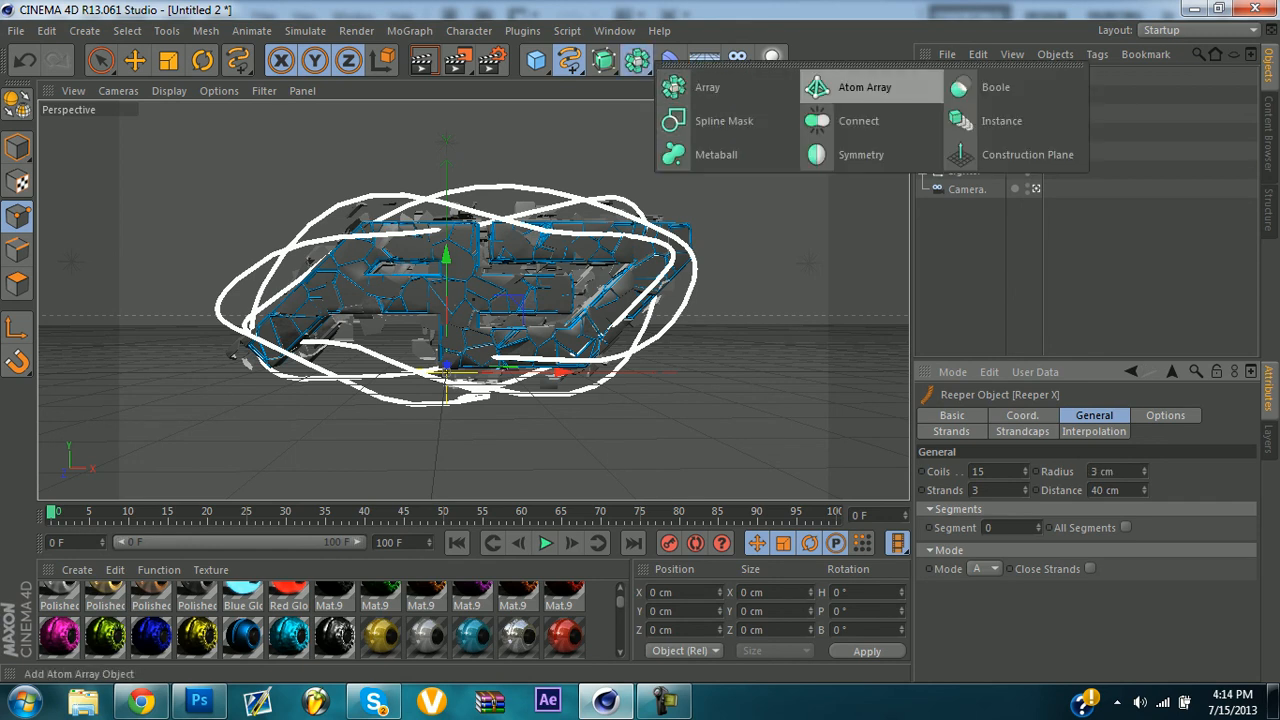
left_click(858, 87)
left_click_drag(969, 96, 975, 77)
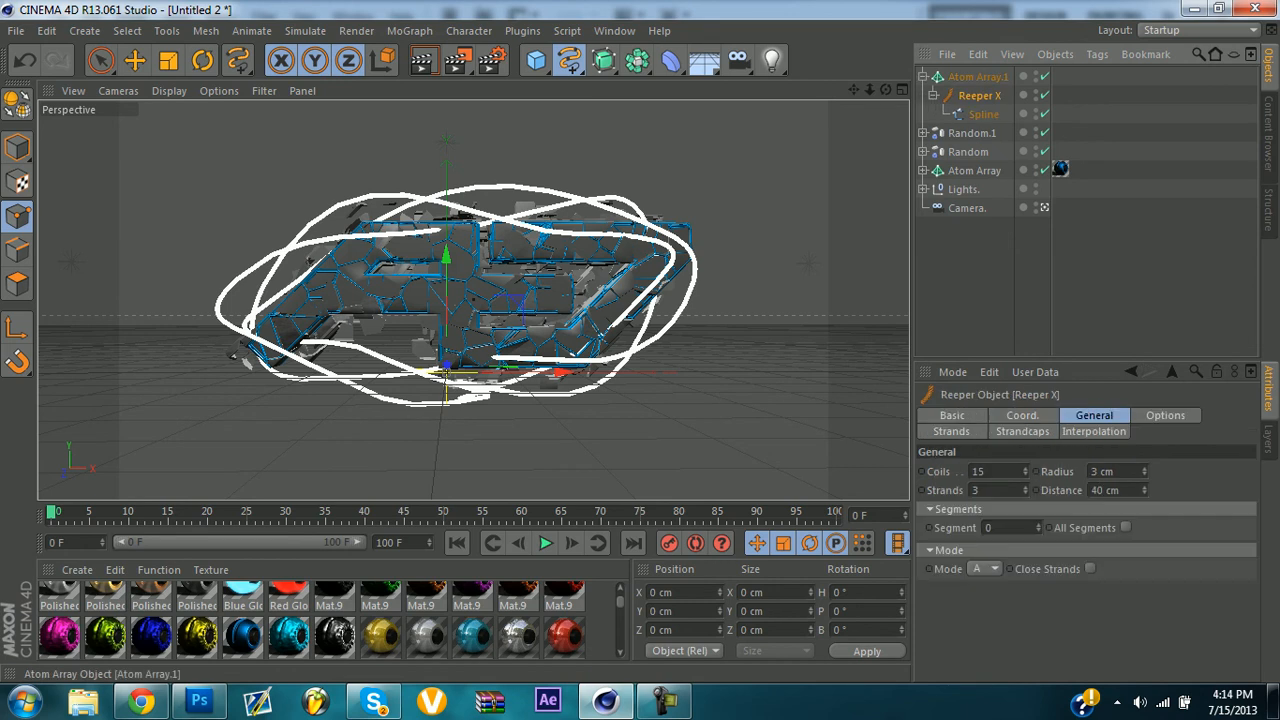
Set the new Atom Array's cylinder radius to 1 cm and sphere radius to 2.5 cm.
left_click(976, 77)
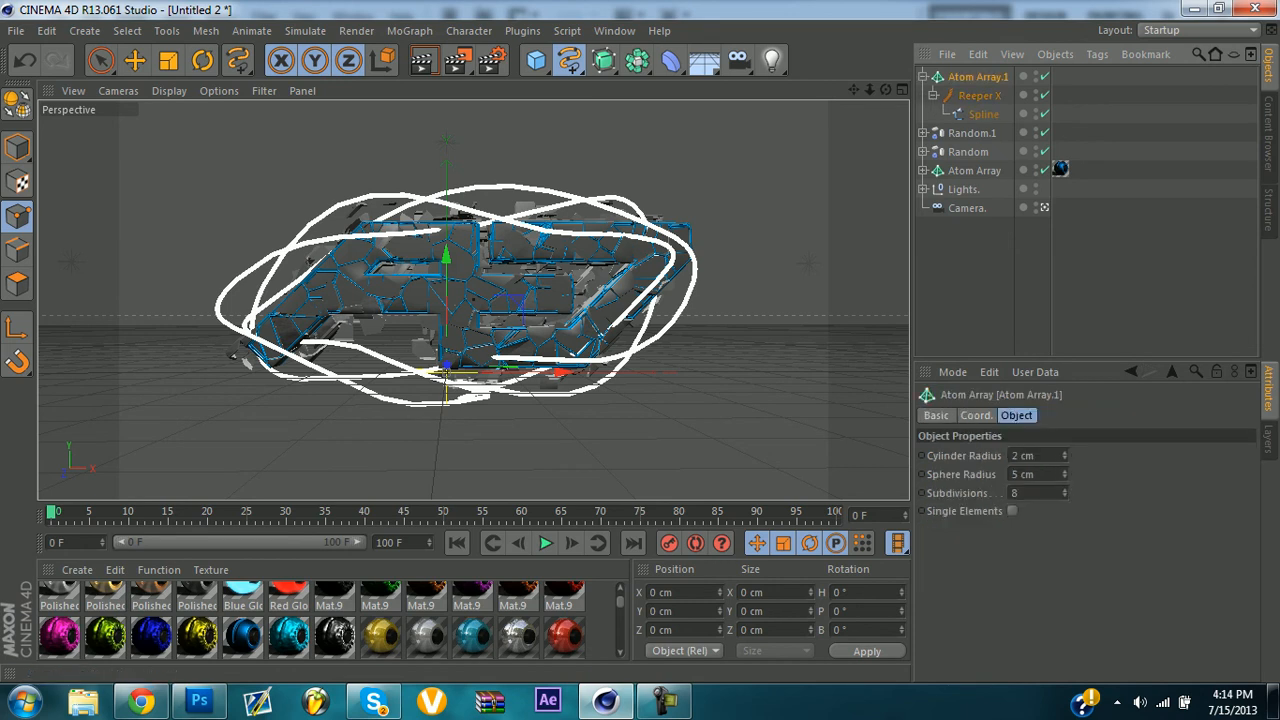
double_click(1023, 456)
type("1")
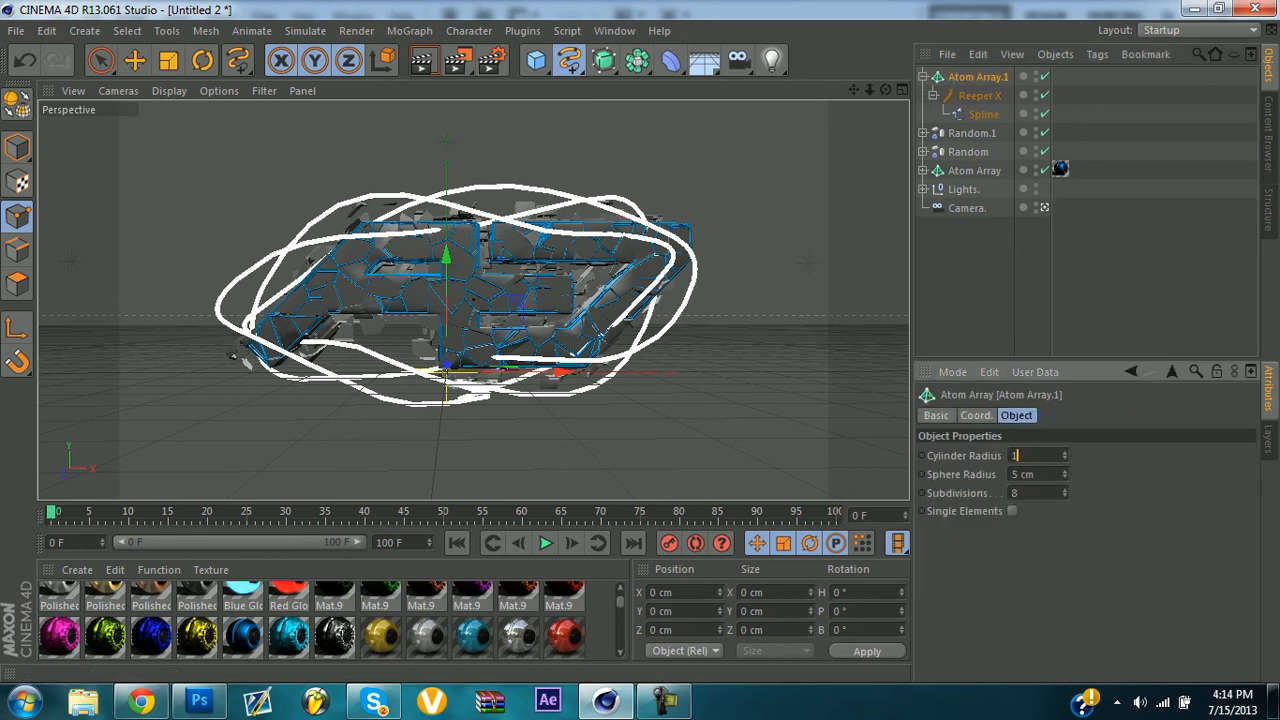
key("Tab")
type("2.5")
key("Return")
Apply the grey Mat material to the second Atom Array and collapse its hierarchy.
scroll(330, 620, "down", 3)
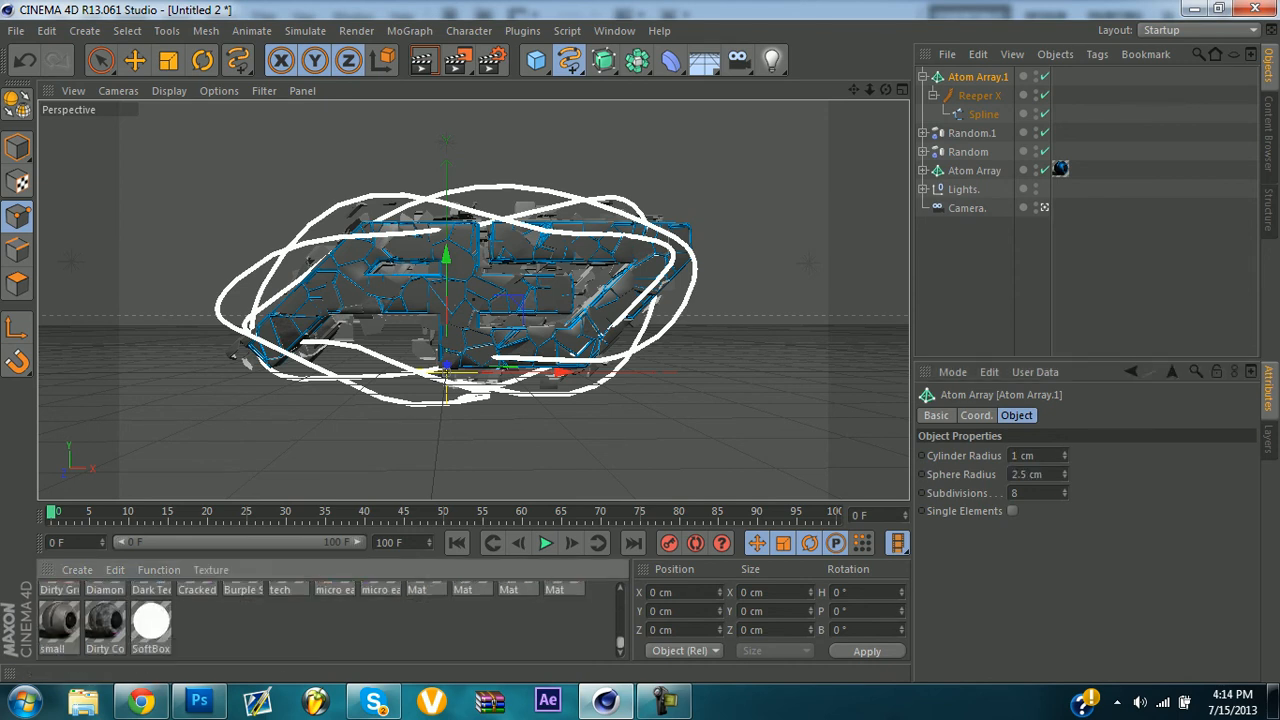
scroll(312, 620, "up", 2)
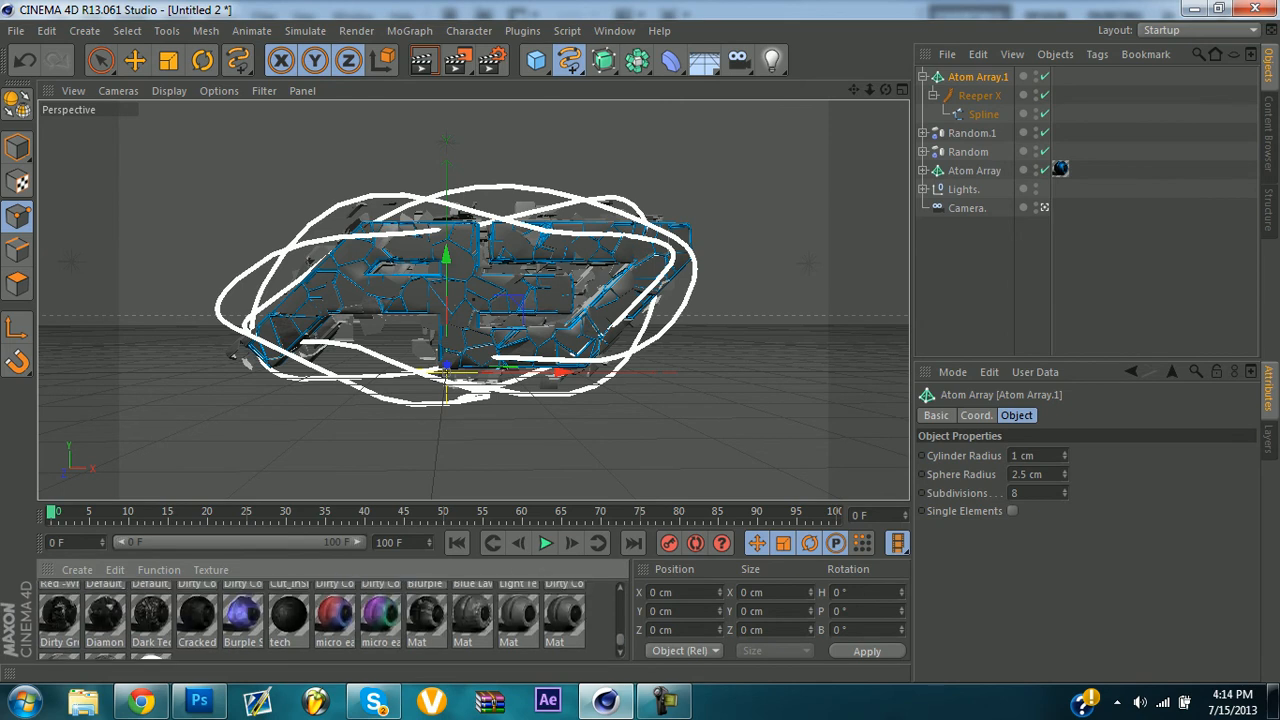
left_click_drag(517, 615, 975, 77)
left_click(923, 77)
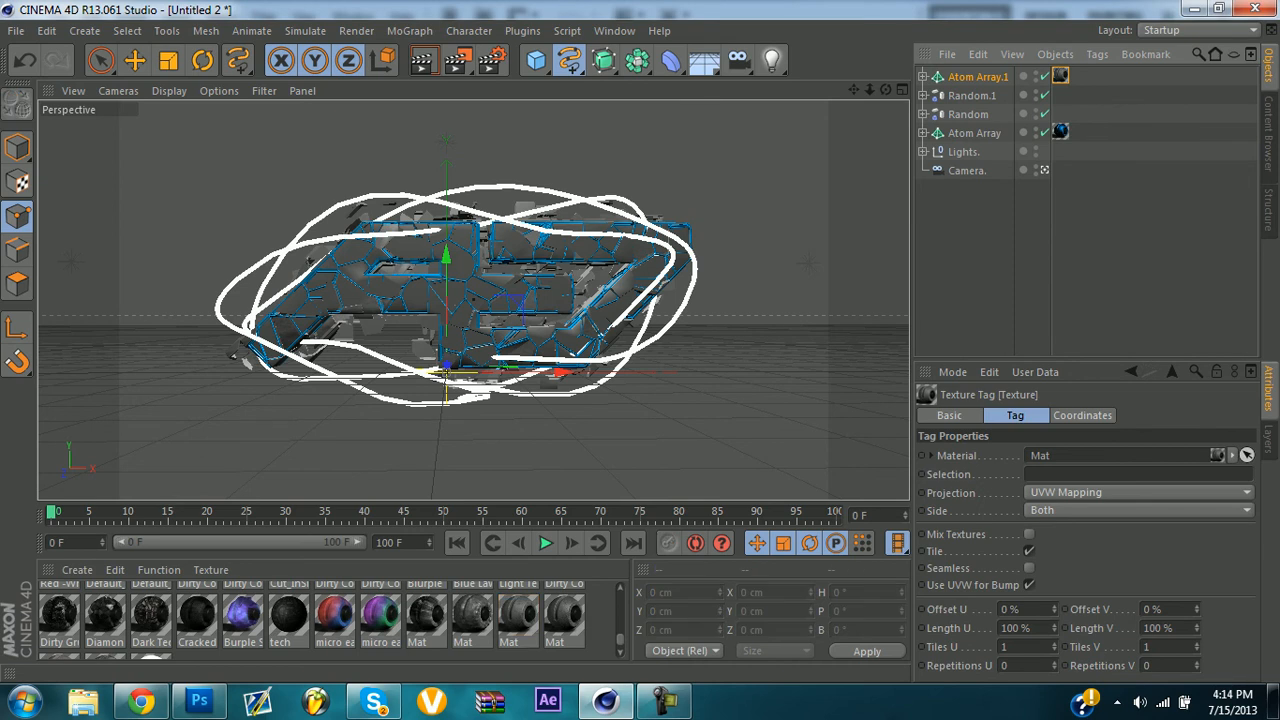
left_click(975, 235)
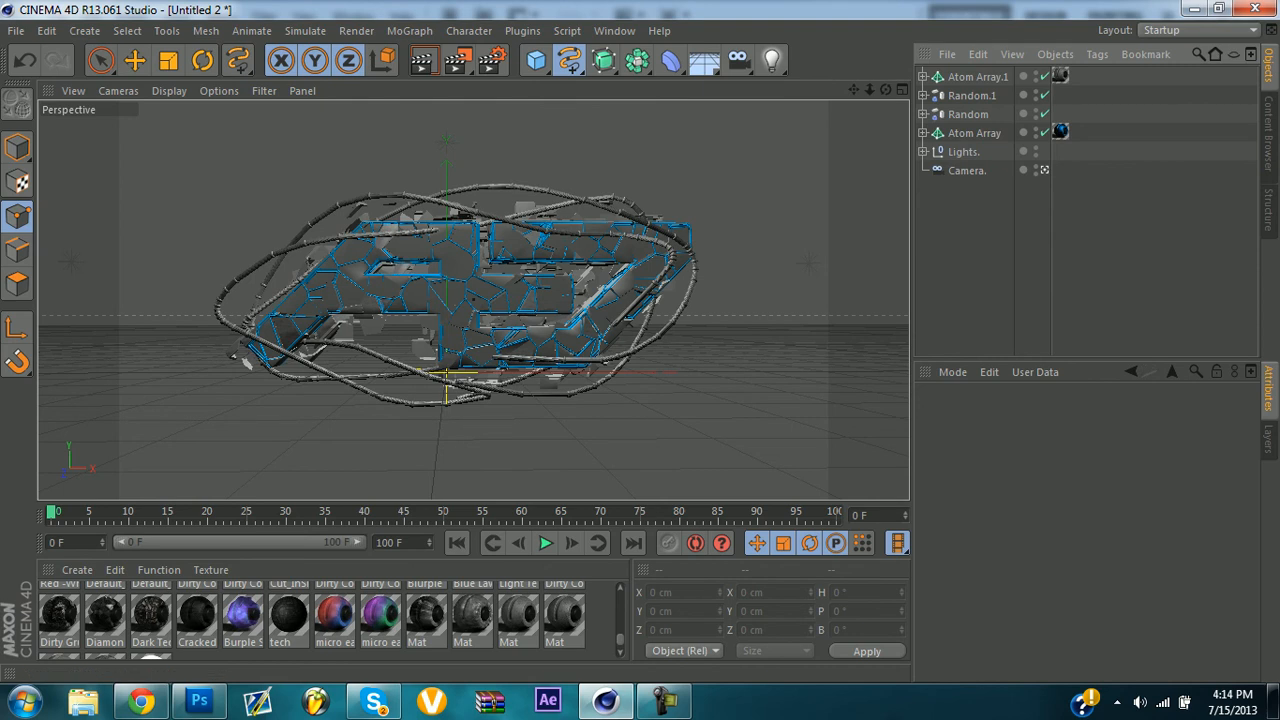
left_click(664, 701)
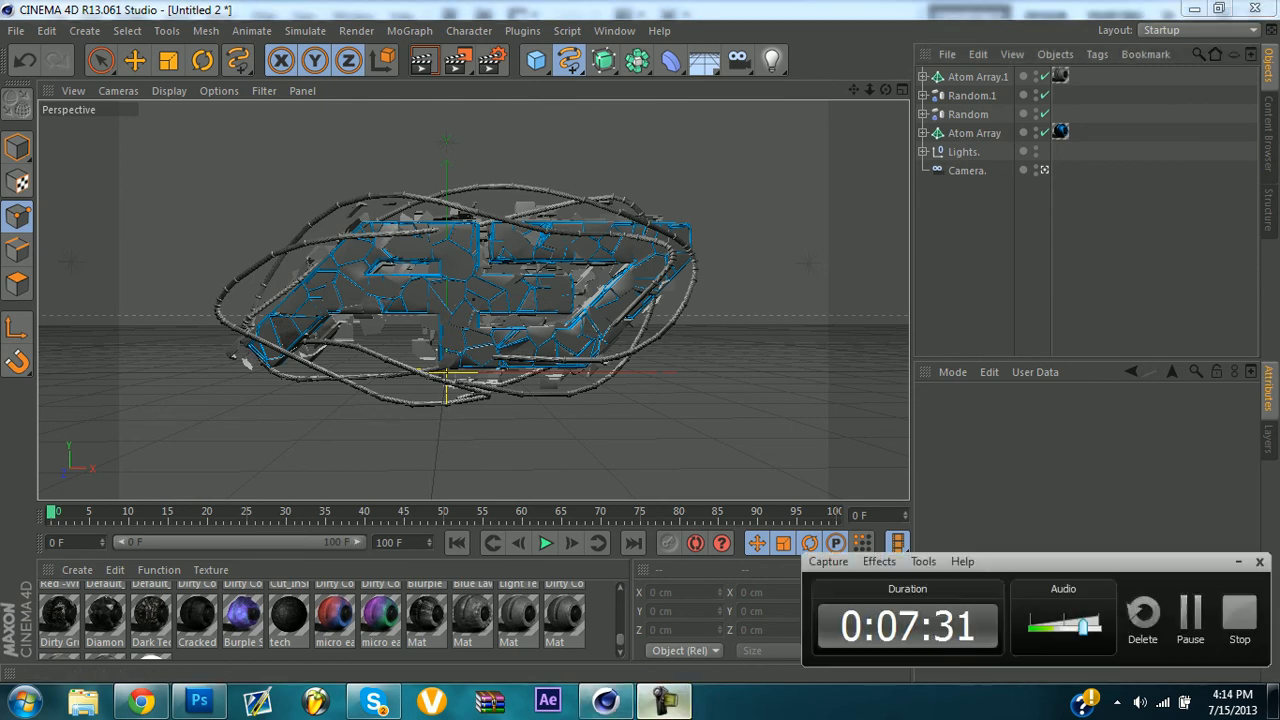
left_click(664, 701)
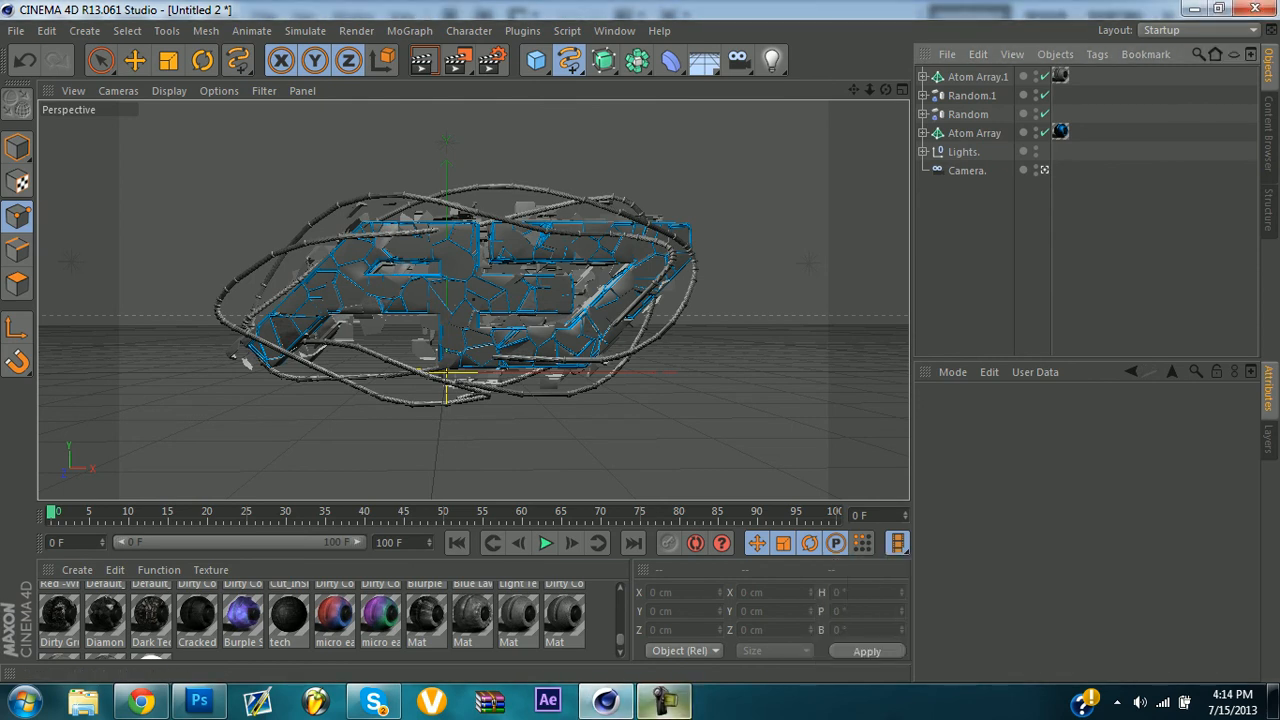
left_click(664, 701)
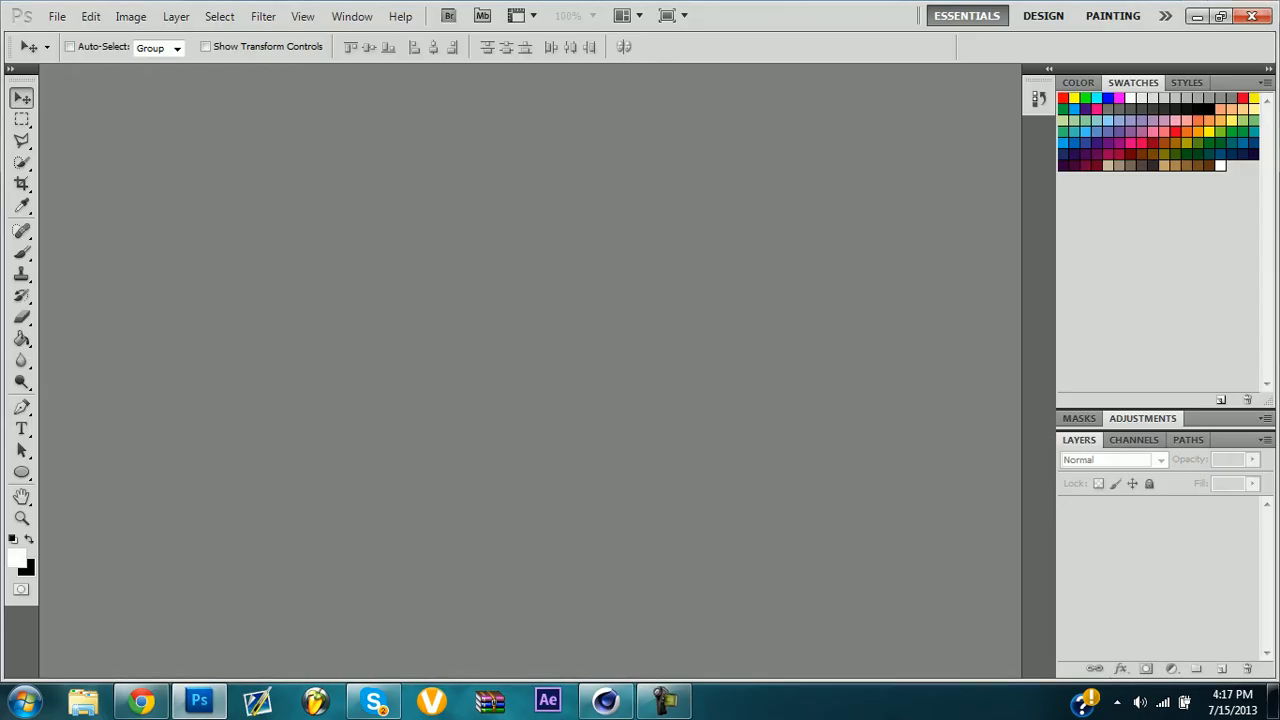
In Photoshop, open the file Speedart Template.psd from the Desktop.
left_click(57, 16)
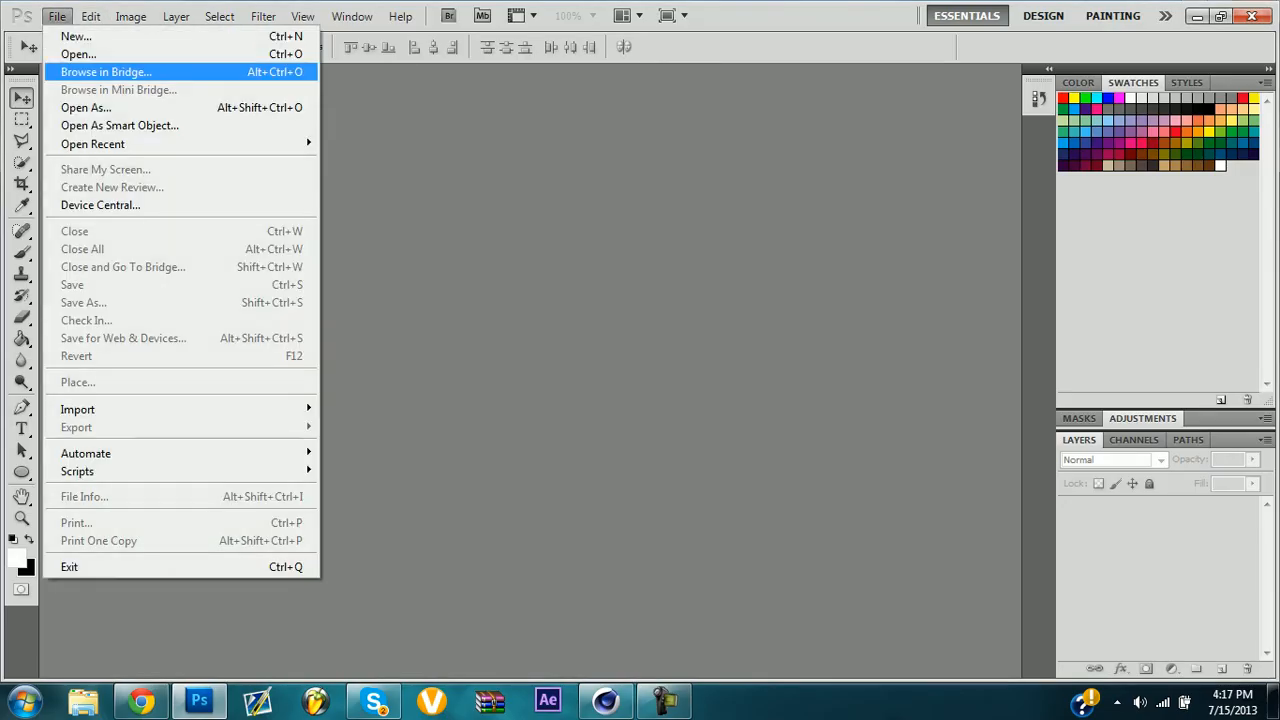
left_click(78, 54)
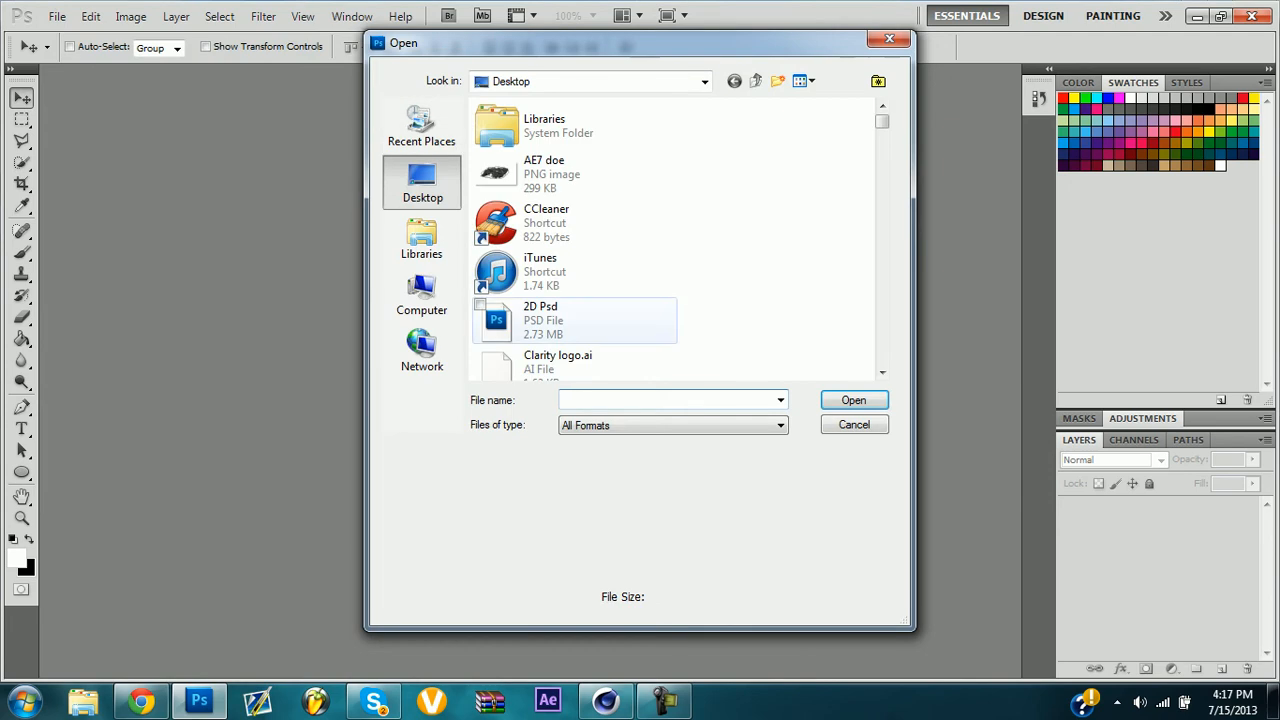
type("spee")
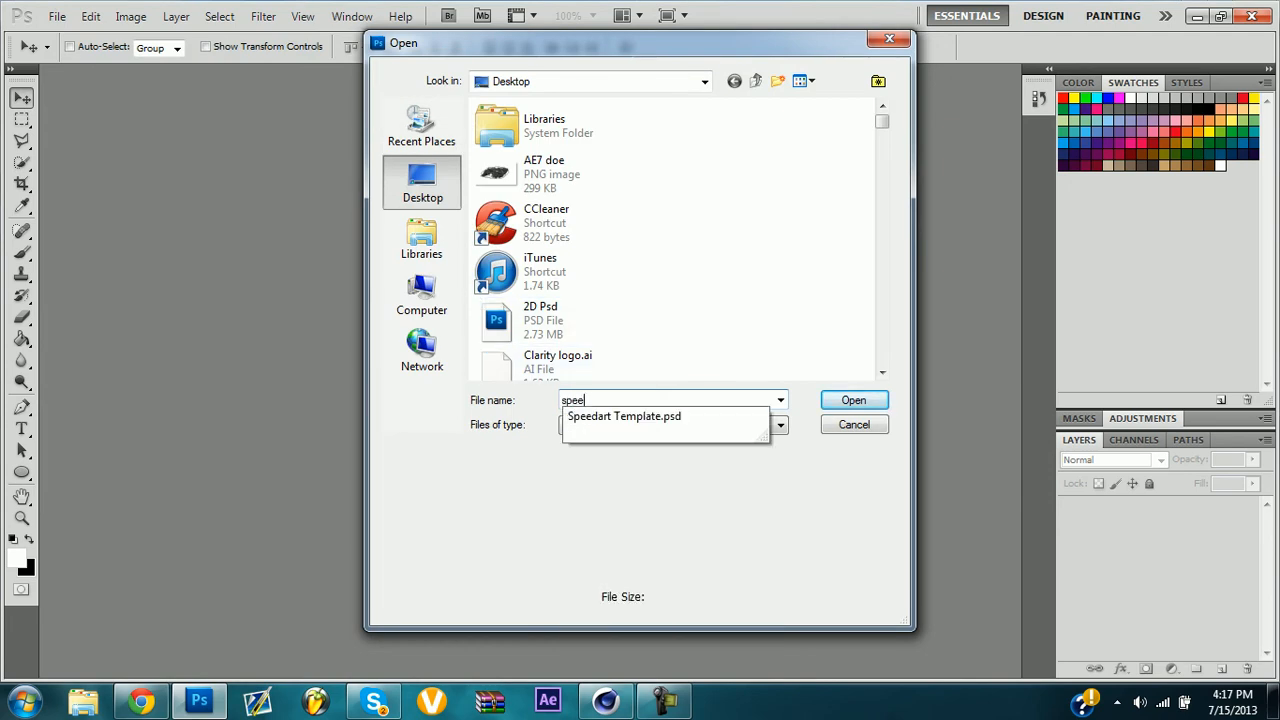
key("Return")
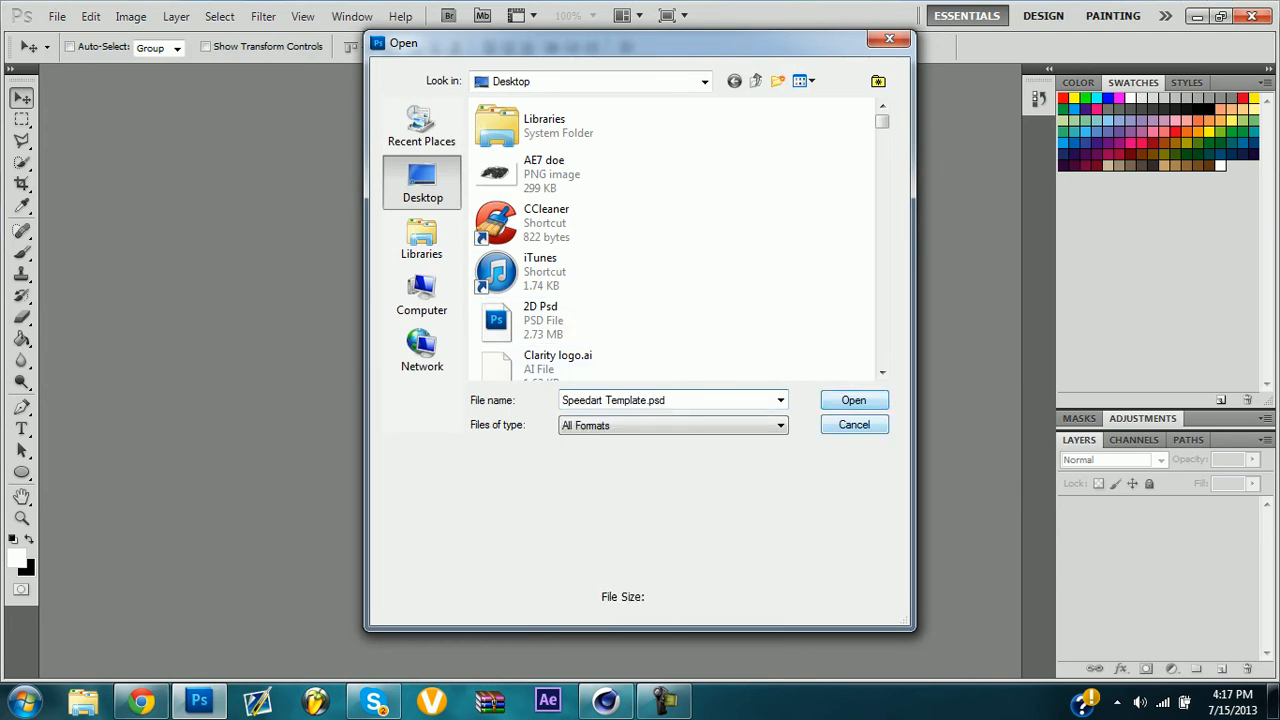
key("Return")
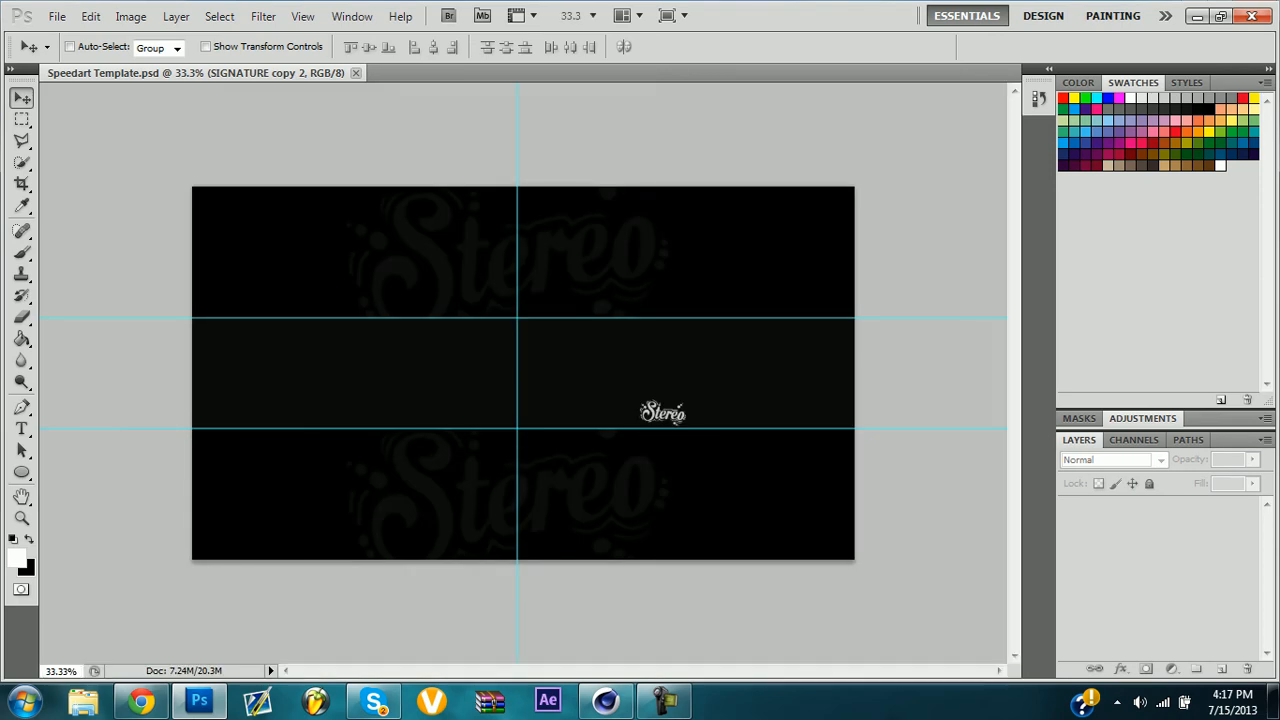
Open the rendered logo image AE7 doe.png from the Desktop.
left_click(57, 16)
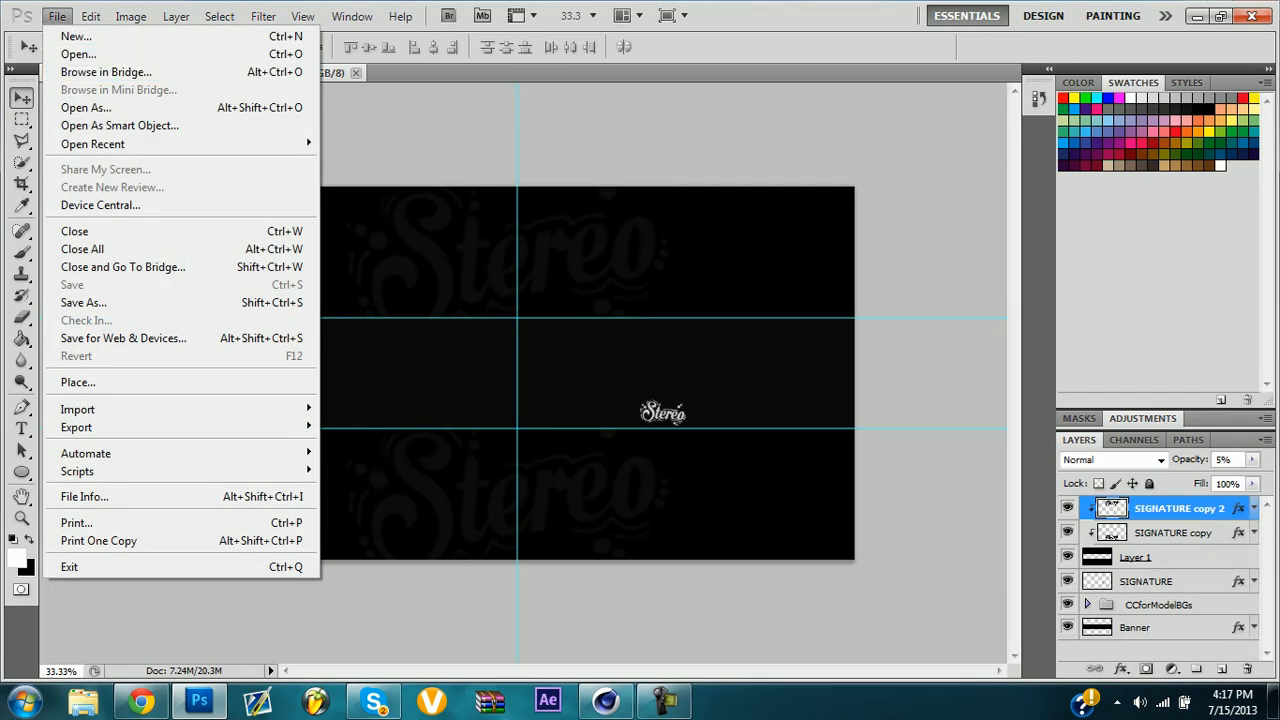
left_click(78, 54)
type("ae")
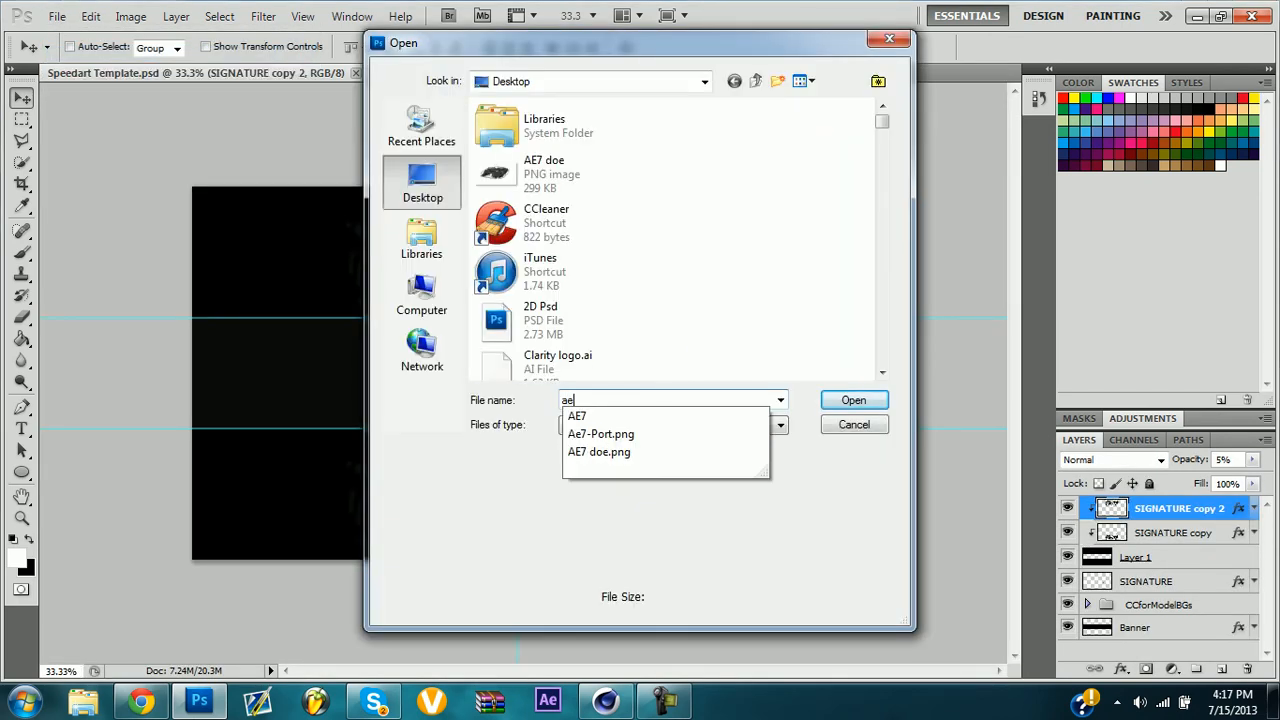
key("Return")
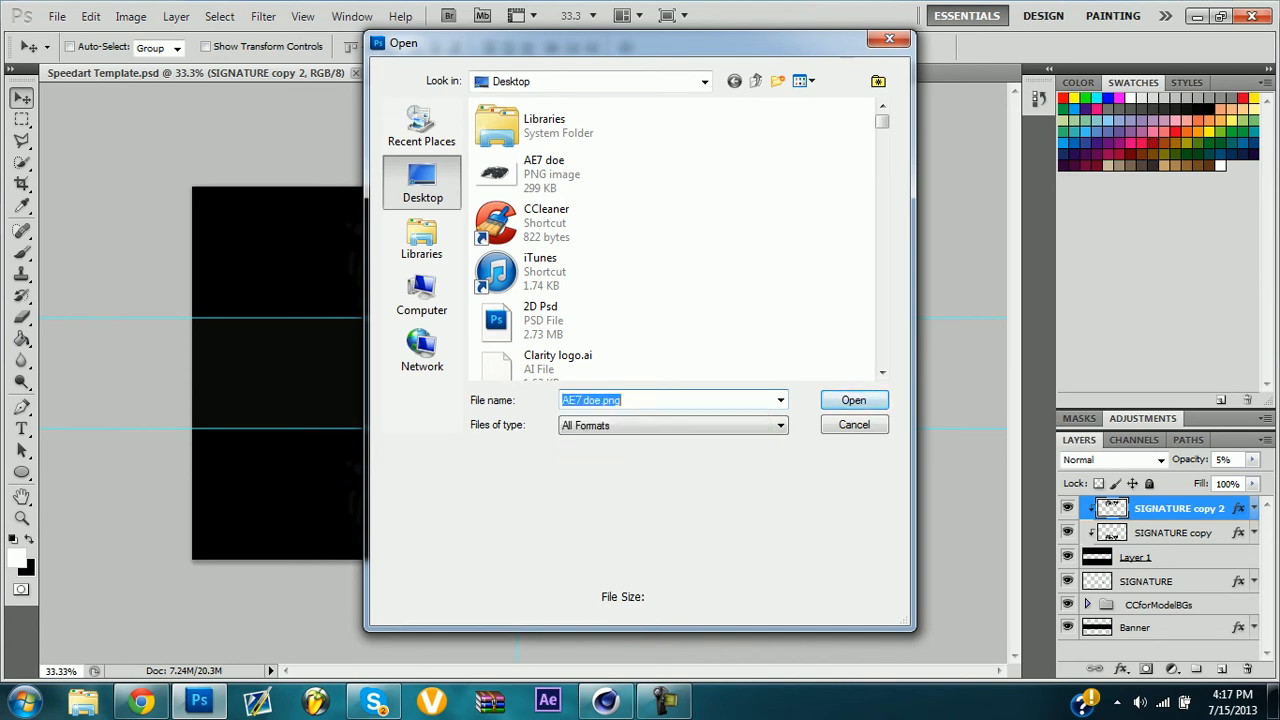
key("Return")
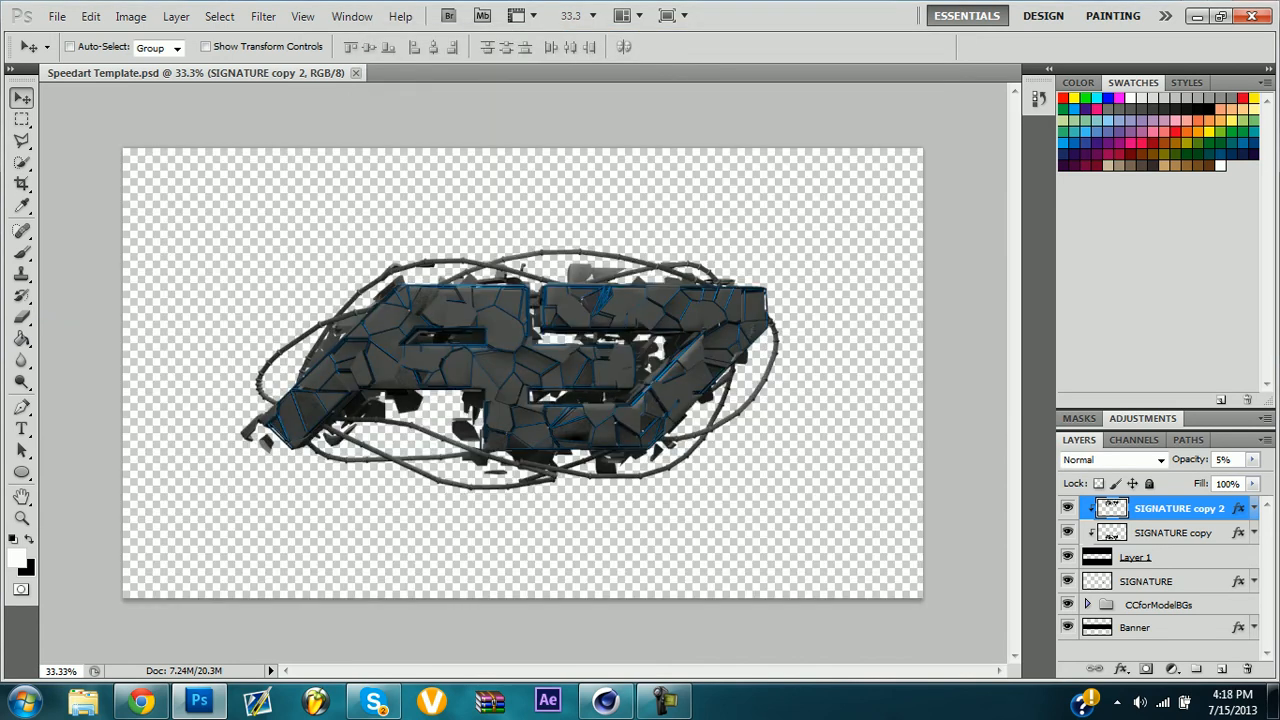
Bring the AE7 render into the speedart template directly above the Banner layer and remove the vertical guide.
left_click_drag(435, 374, 479, 379)
left_click_drag(1153, 509, 1155, 637)
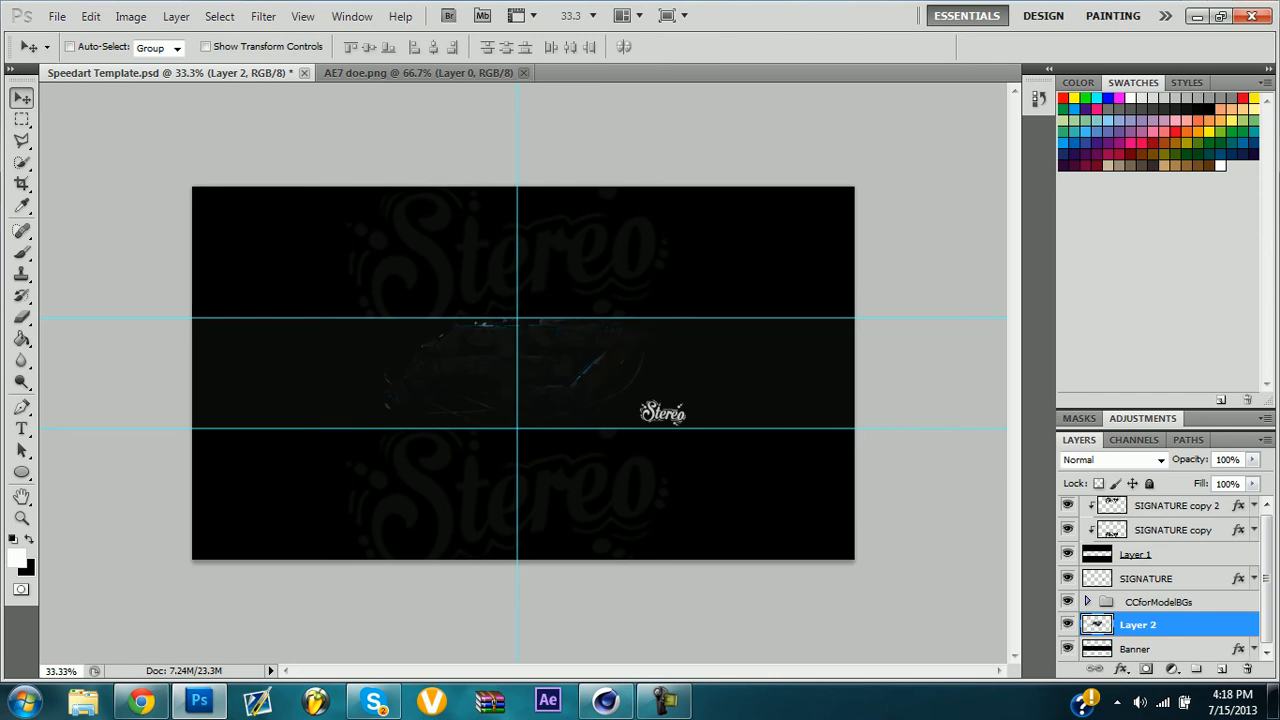
left_click_drag(517, 490, 24, 500)
left_click(22, 518)
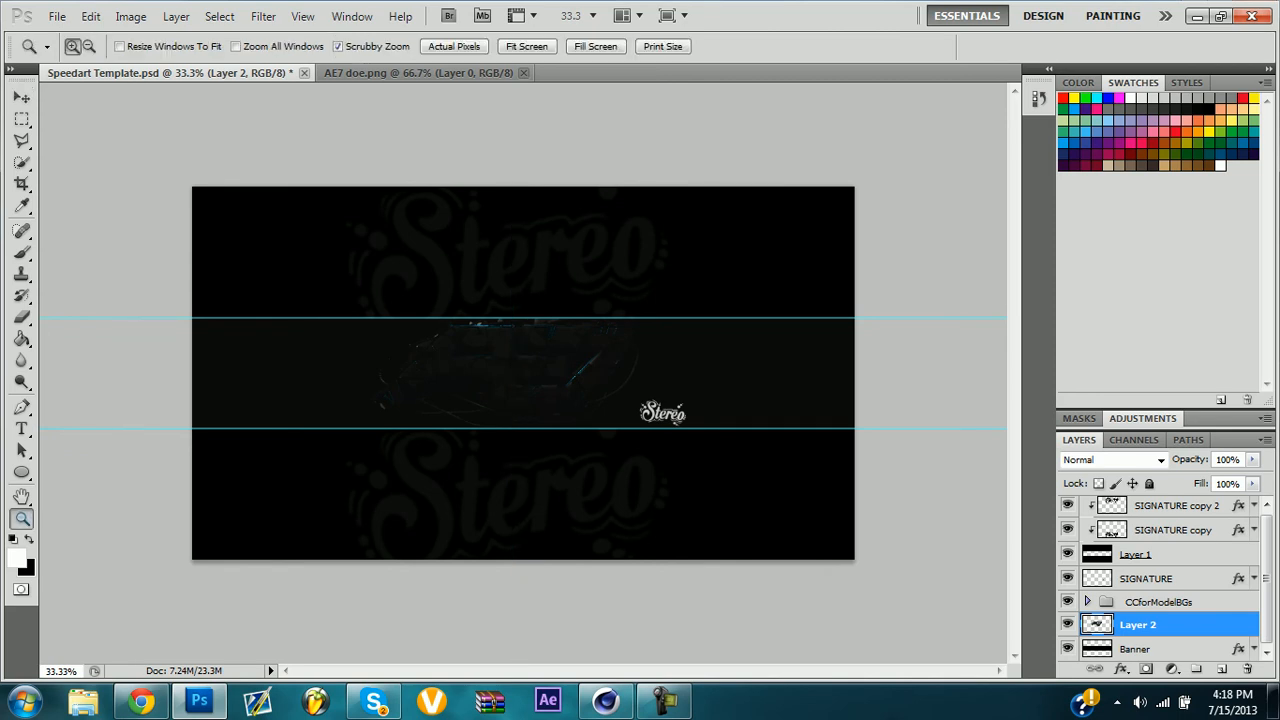
left_click(526, 46)
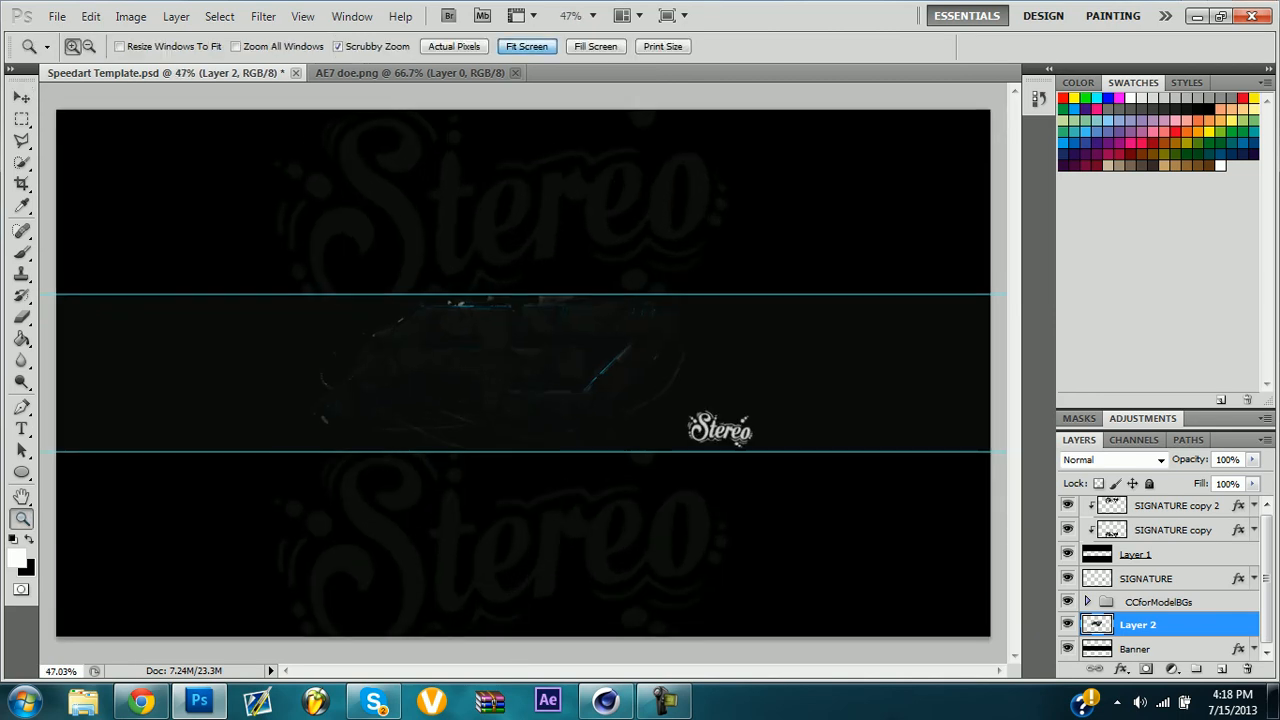
key("v")
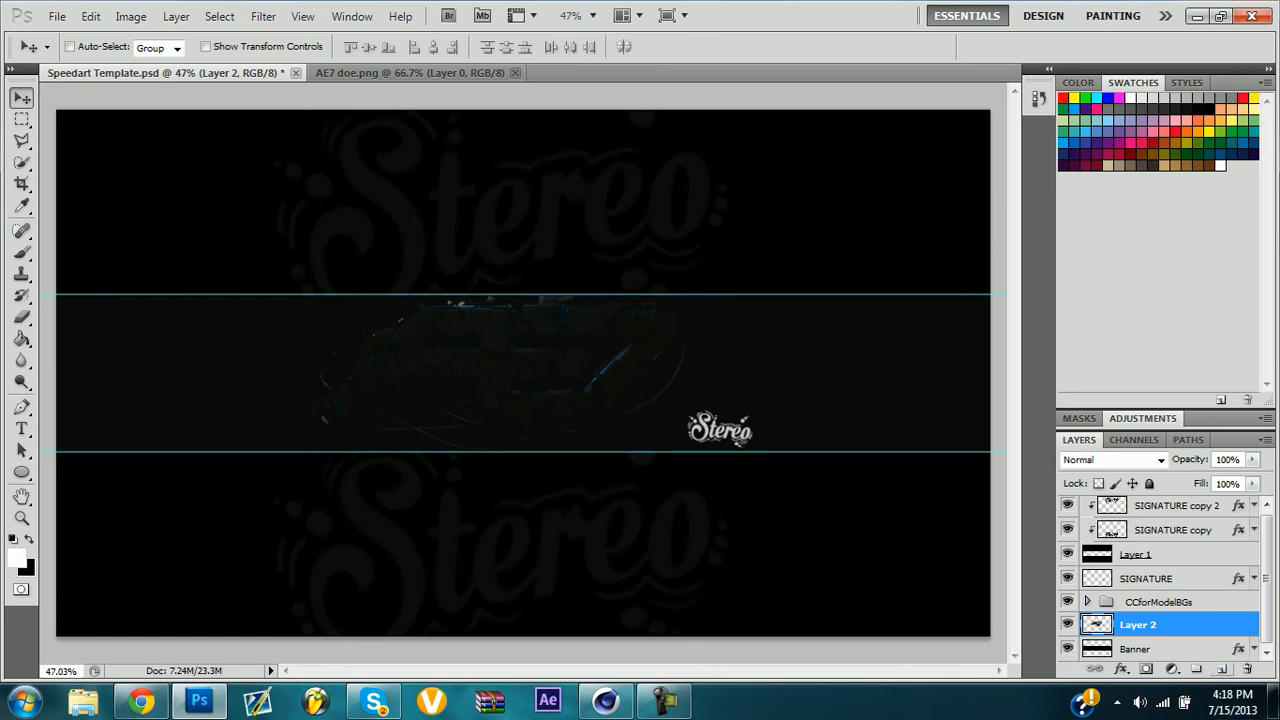
Add a new layer above the logo and paint white over the whole logo with a large soft brush.
left_click(1221, 668)
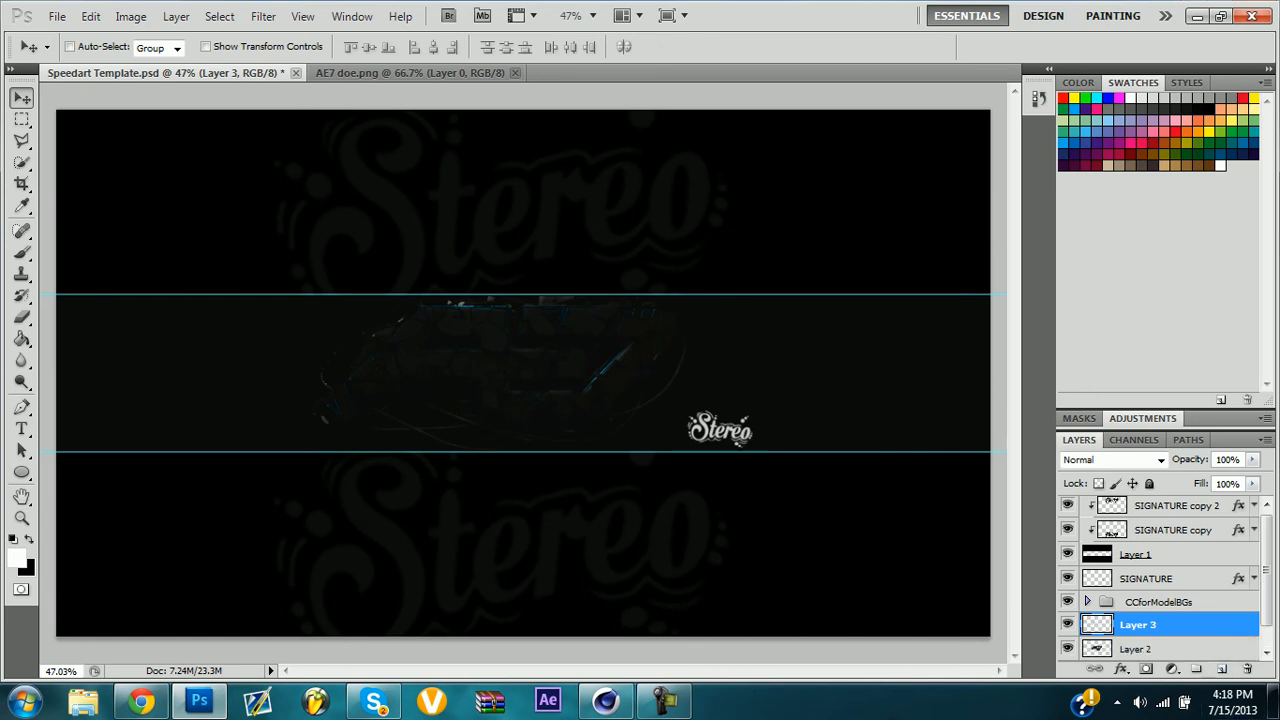
left_click(22, 252)
mouse_move(360, 410)
left_mouse_down()
mouse_move(400, 345)
mouse_move(640, 365)
left_mouse_up()
key("v")
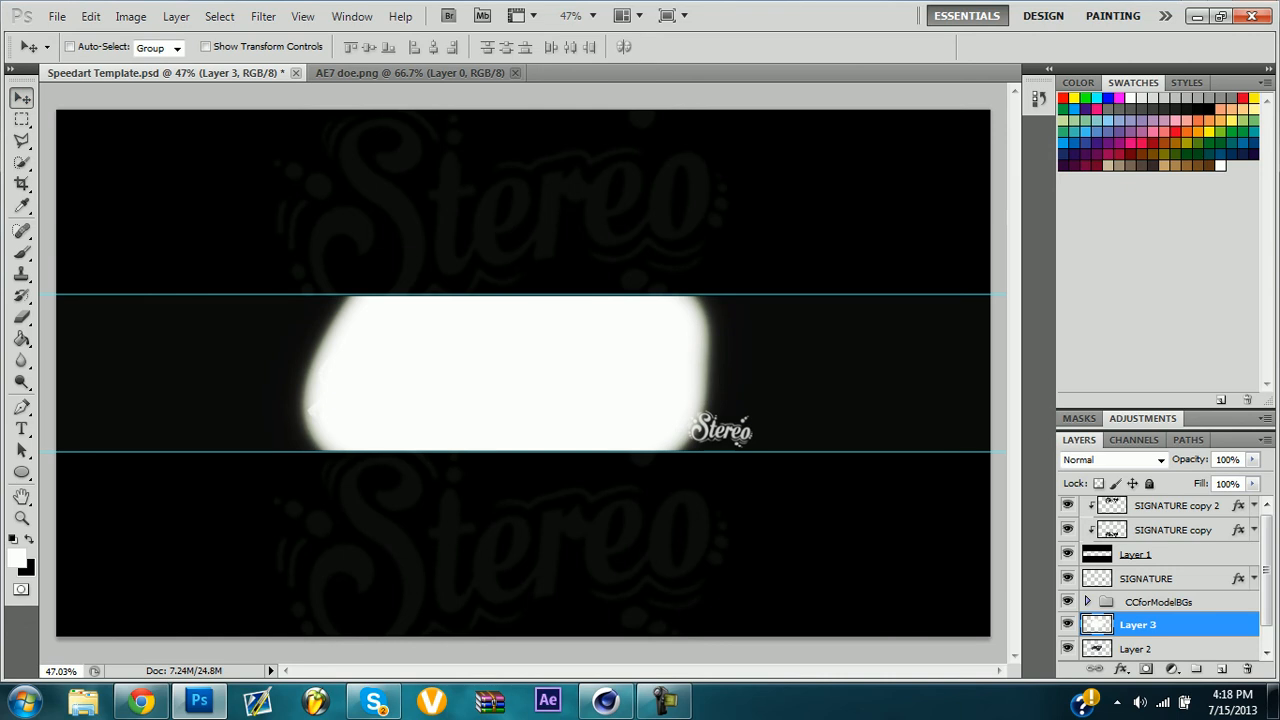
Clip the white painted layer to the logo and set it to Overlay blending at 45% opacity.
right_click(1140, 624)
left_click(1160, 395)
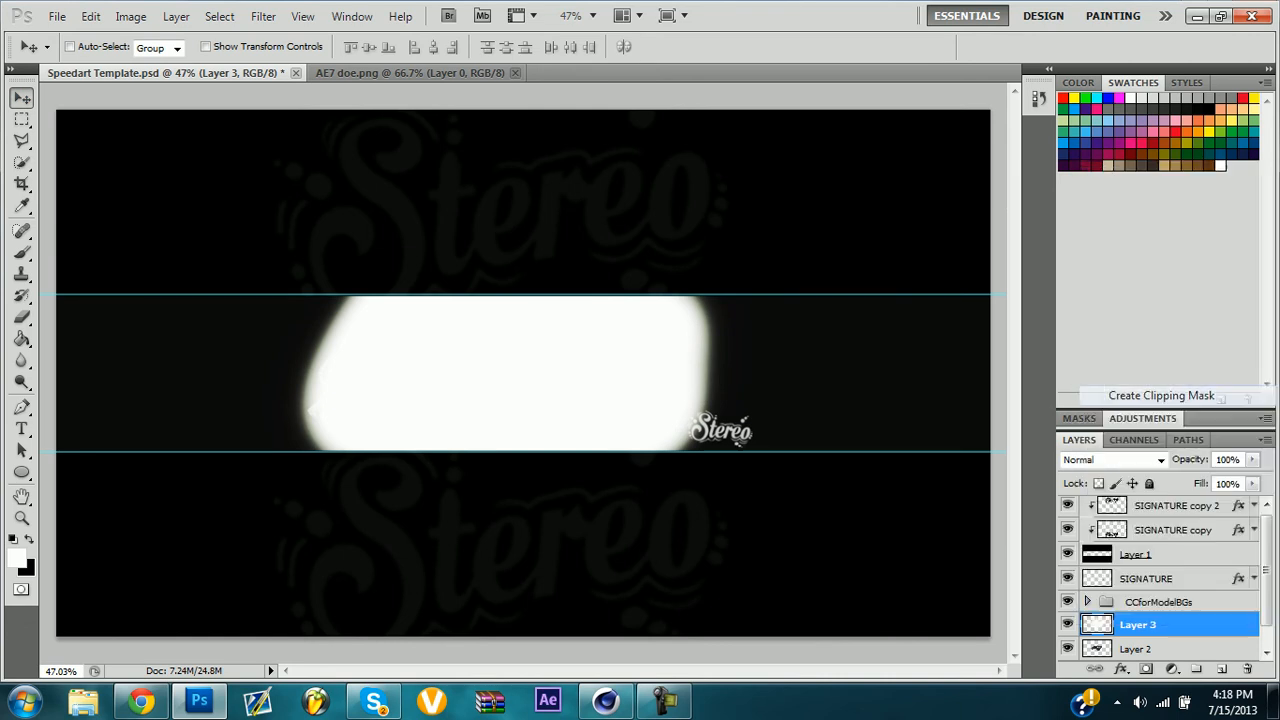
left_click(1095, 459)
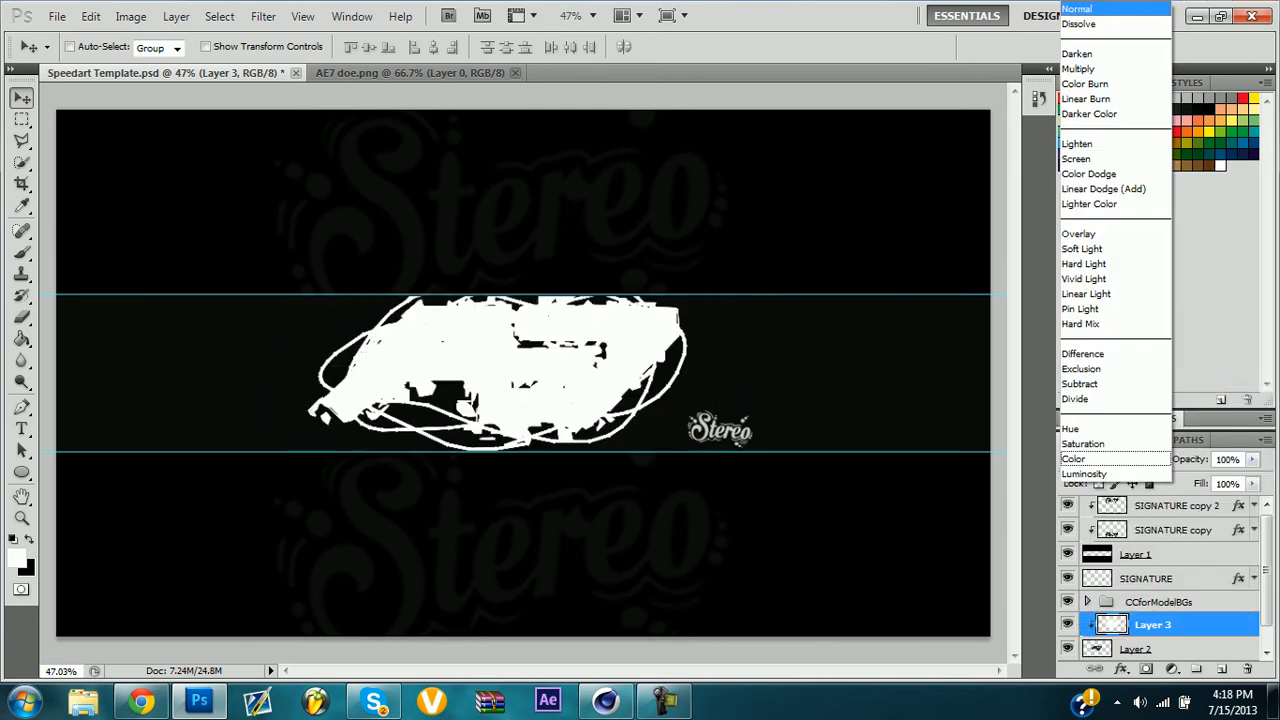
left_click(1085, 233)
key("Return")
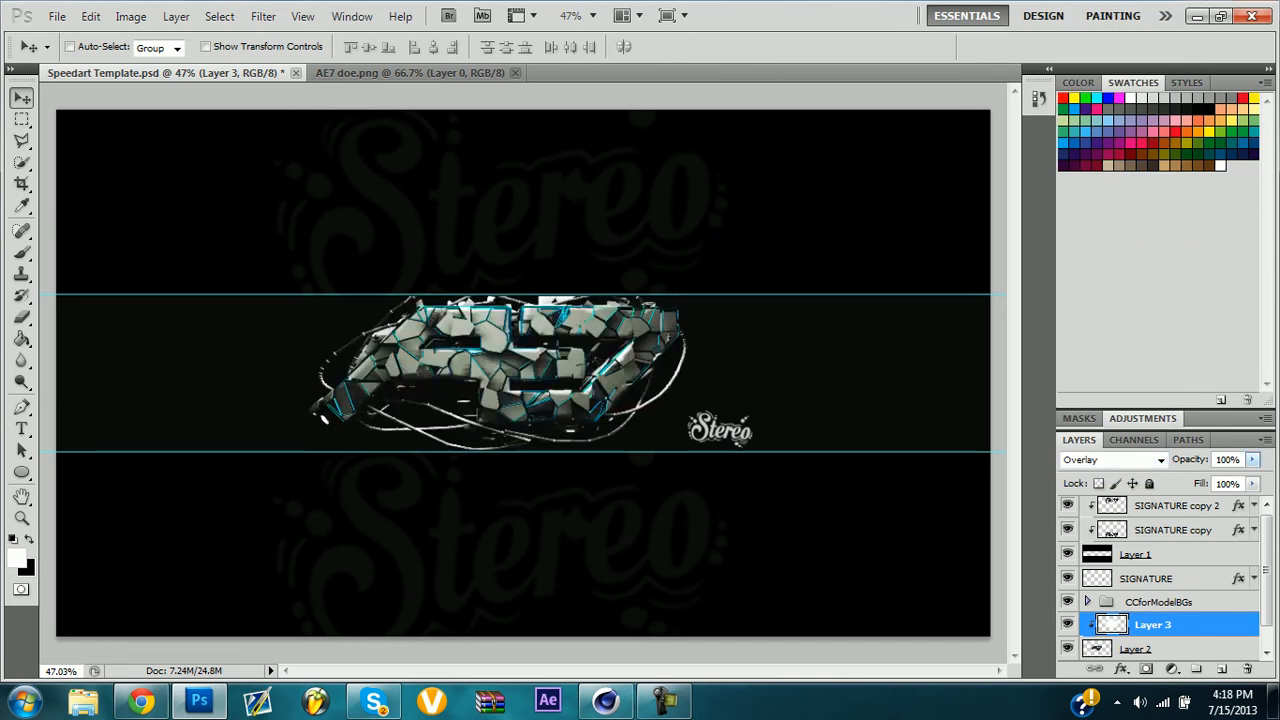
left_click(1252, 459)
left_click_drag(1252, 478, 1200, 478)
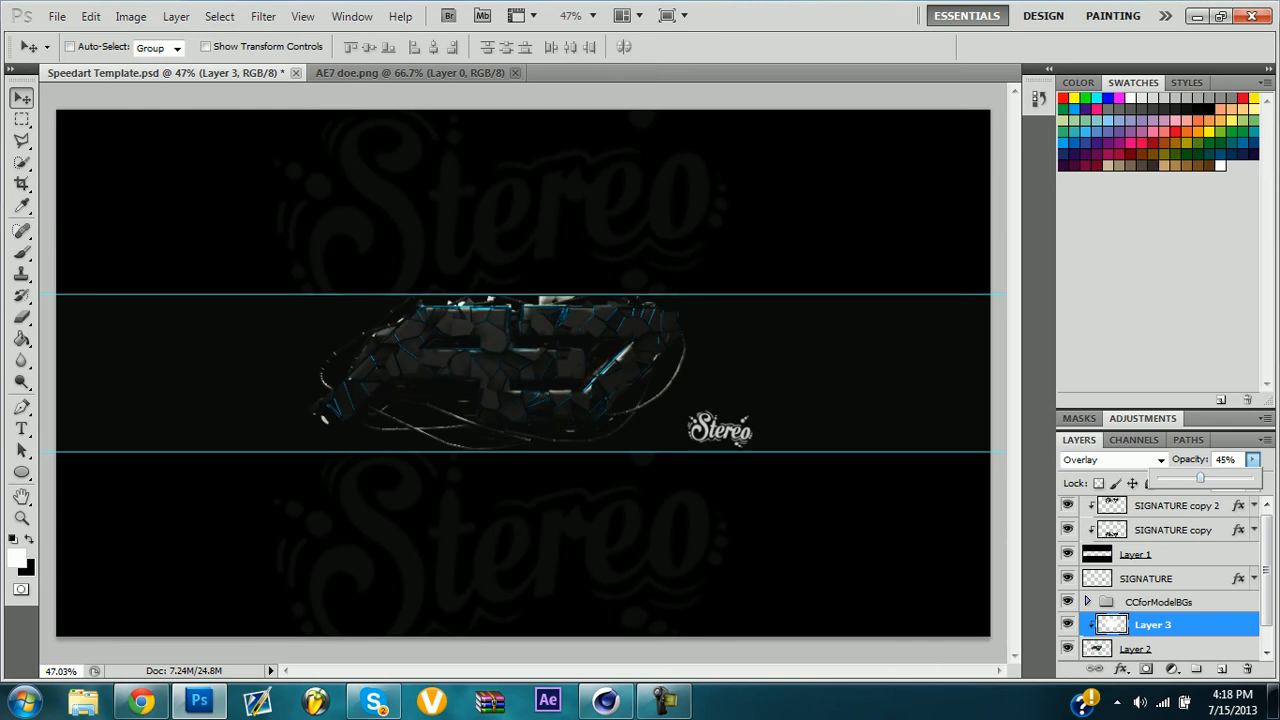
Erase the overlay paint along the logo's upper edge with a 56 px eraser.
left_click(21, 317)
mouse_move(584, 300)
left_mouse_down()
mouse_move(452, 303)
mouse_move(616, 306)
left_mouse_up()
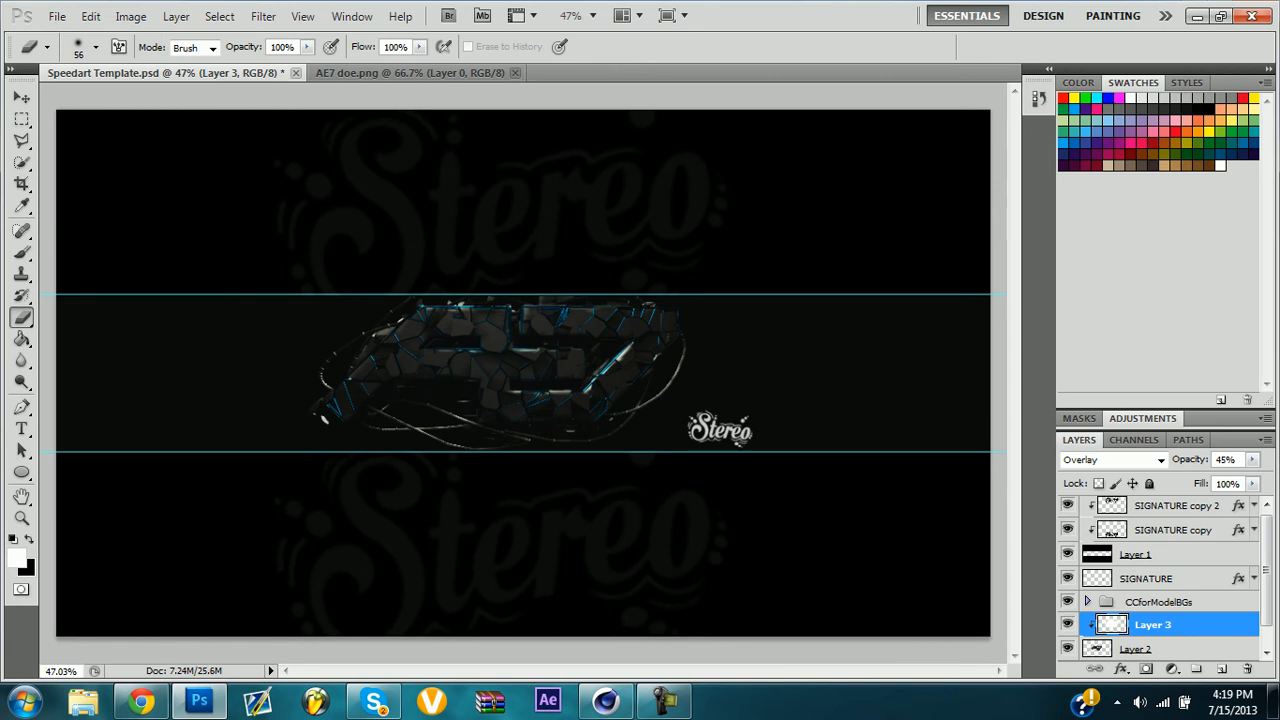
key("v")
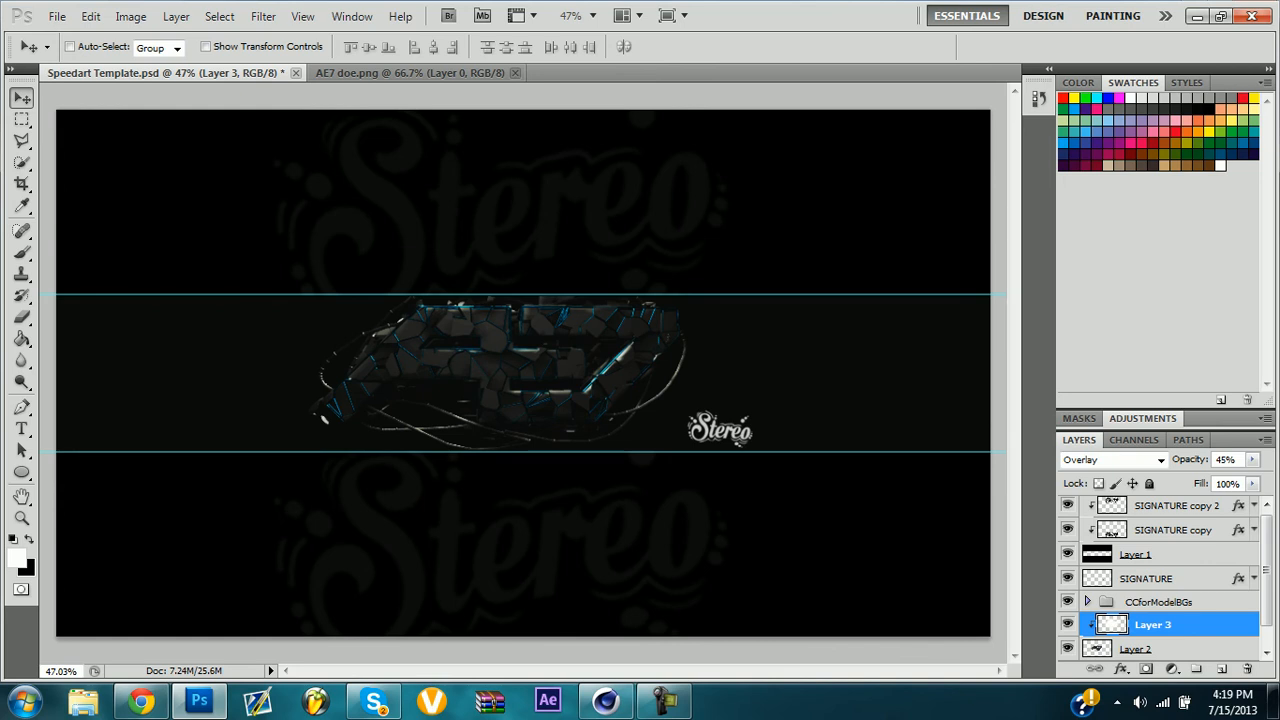
Add a second layer above the overlay layer, clip it to the logo and set its blend mode to Overlay.
left_click(1221, 668)
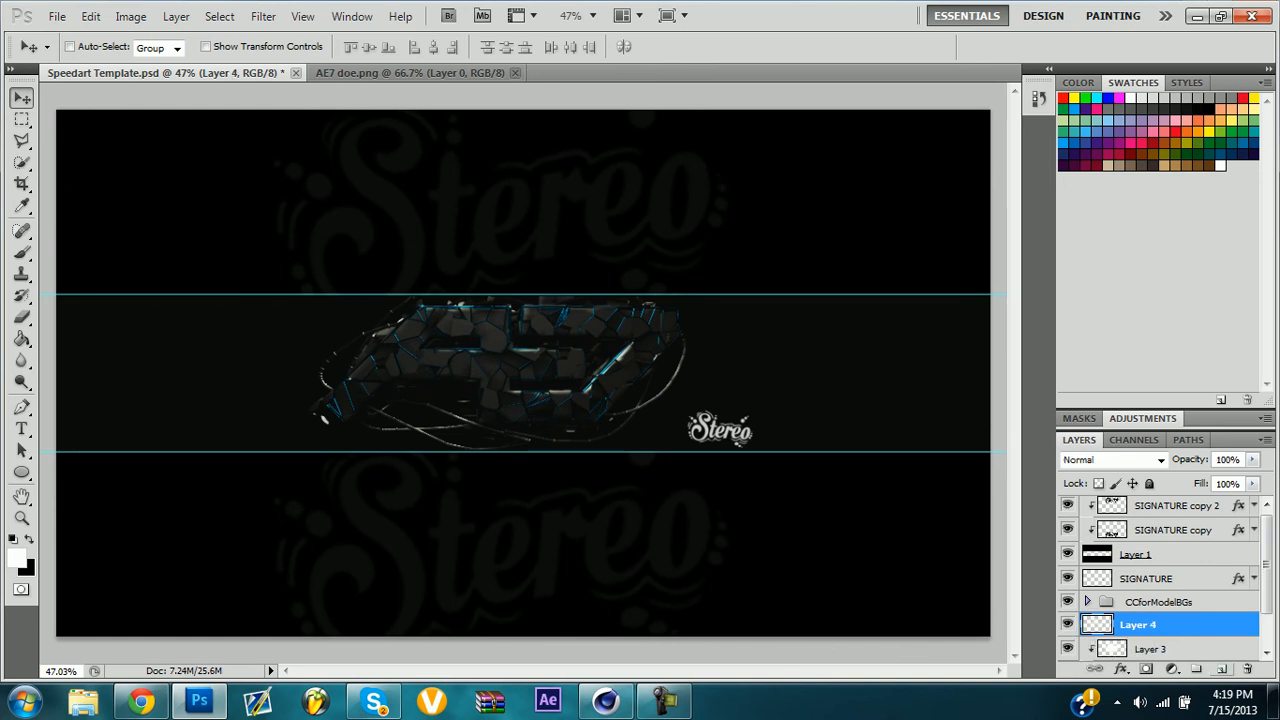
key("ctrl+bracketleft")
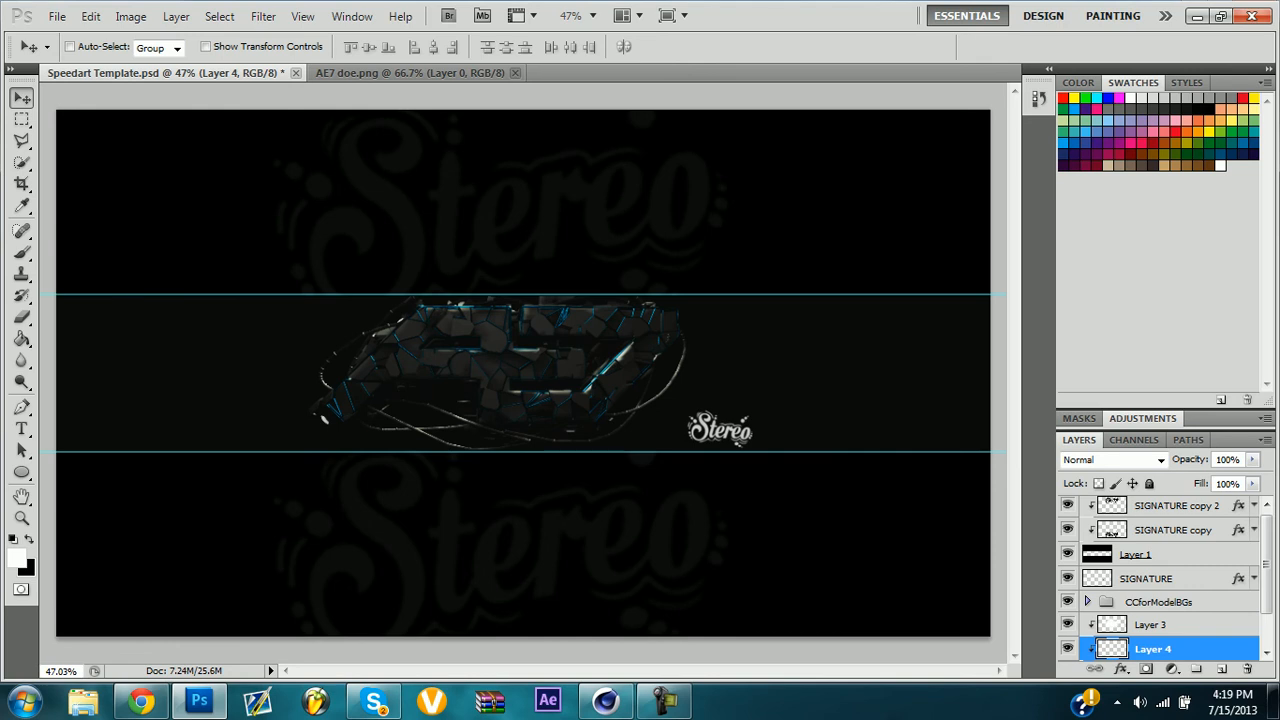
key("ctrl+bracketright")
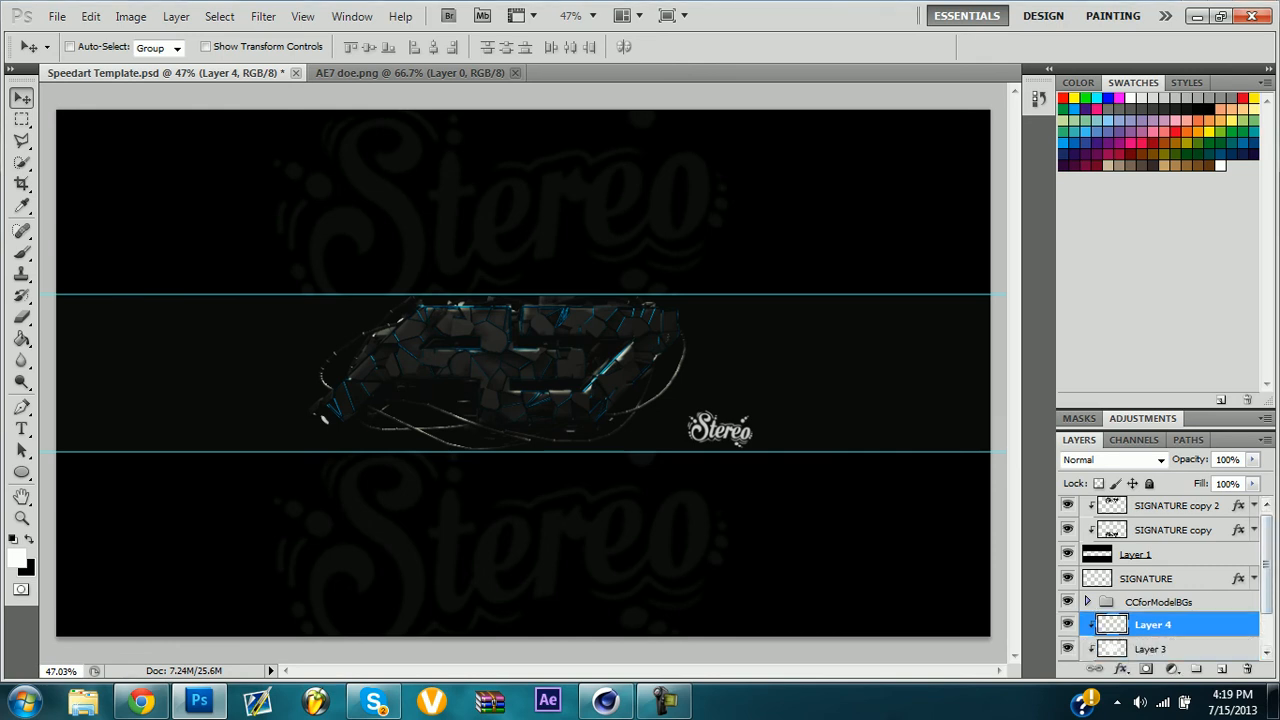
key("b")
left_click(1128, 460)
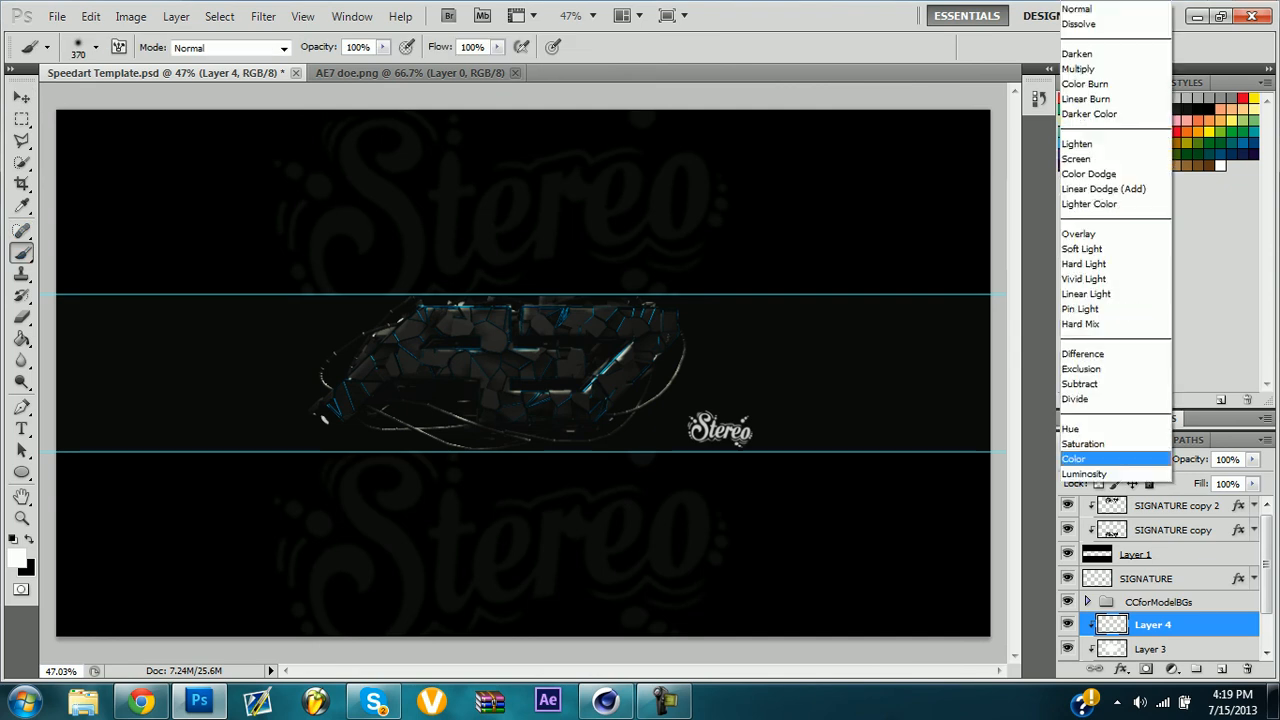
left_click(1112, 234)
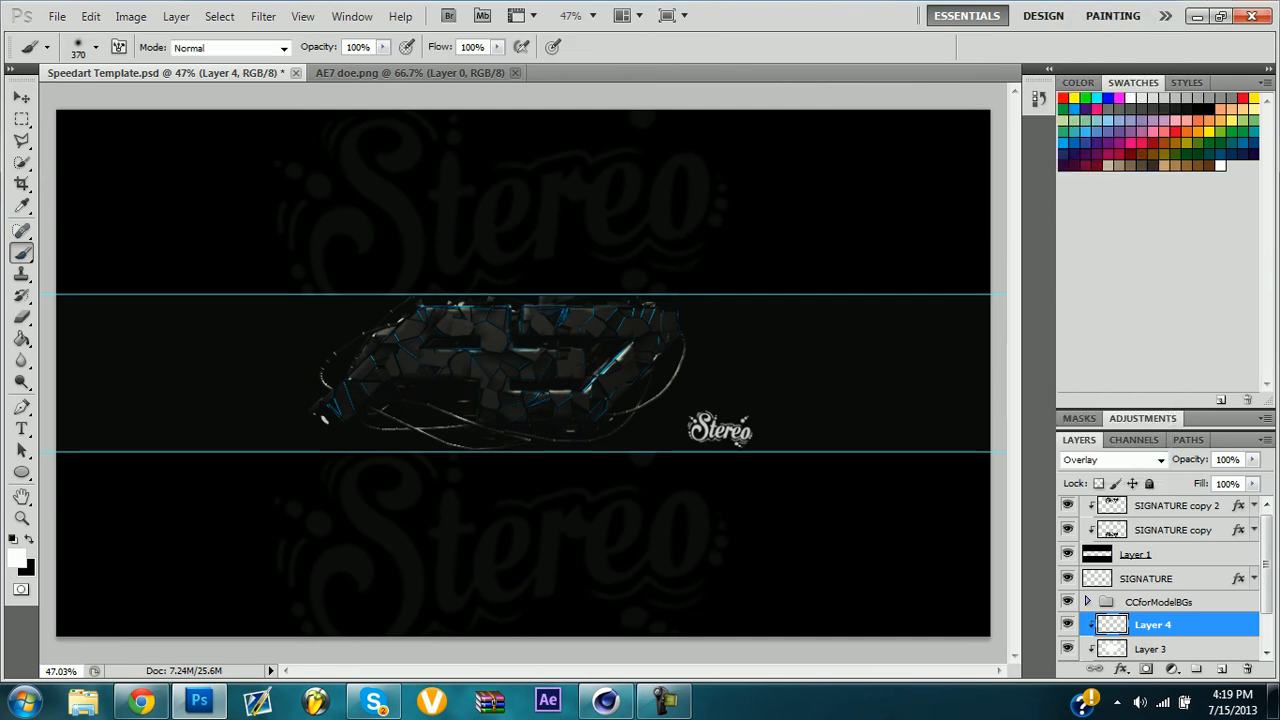
Paint white over the front faces of the ae7 letters with an 81 px soft brush.
left_click(96, 47)
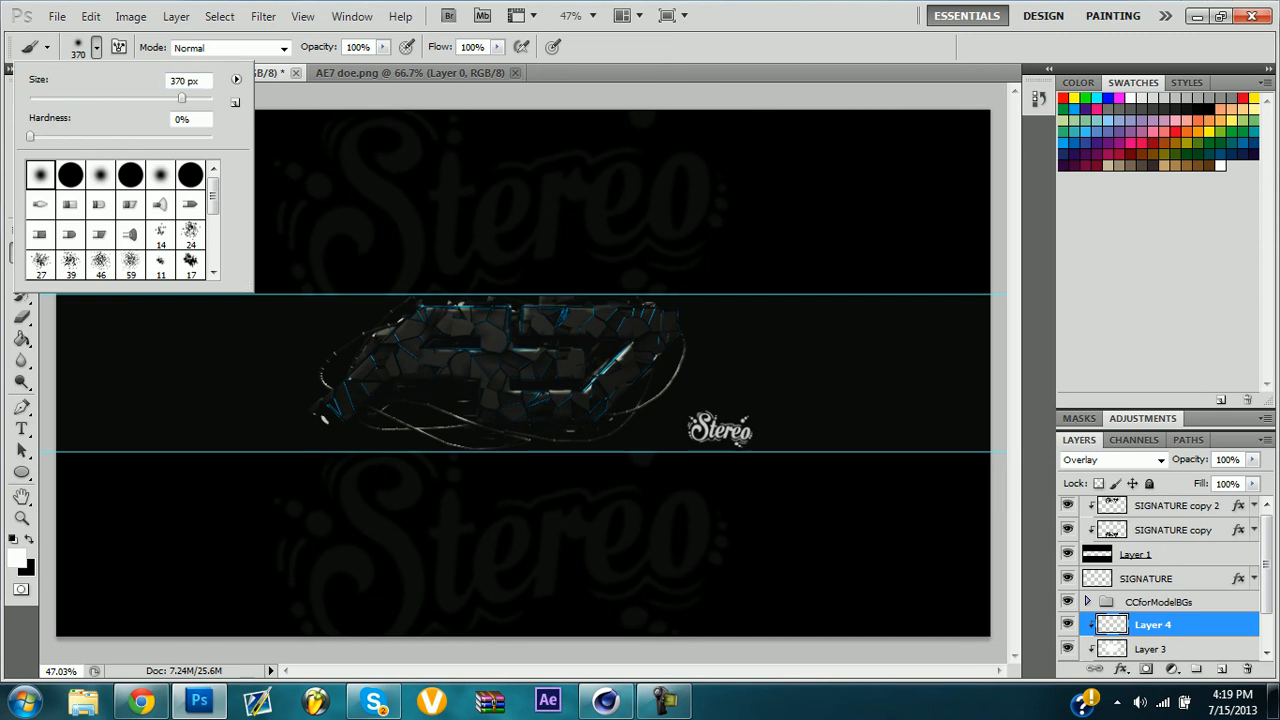
left_click(70, 98)
left_click_drag(70, 98, 103, 98)
mouse_move(332, 410)
left_mouse_down()
mouse_move(438, 316)
mouse_move(480, 312)
mouse_move(500, 410)
mouse_move(580, 402)
mouse_move(665, 318)
mouse_move(522, 316)
left_mouse_up()
mouse_move(585, 362)
left_mouse_down()
mouse_move(385, 360)
mouse_move(462, 358)
left_mouse_up()
left_click_drag(380, 376, 346, 400)
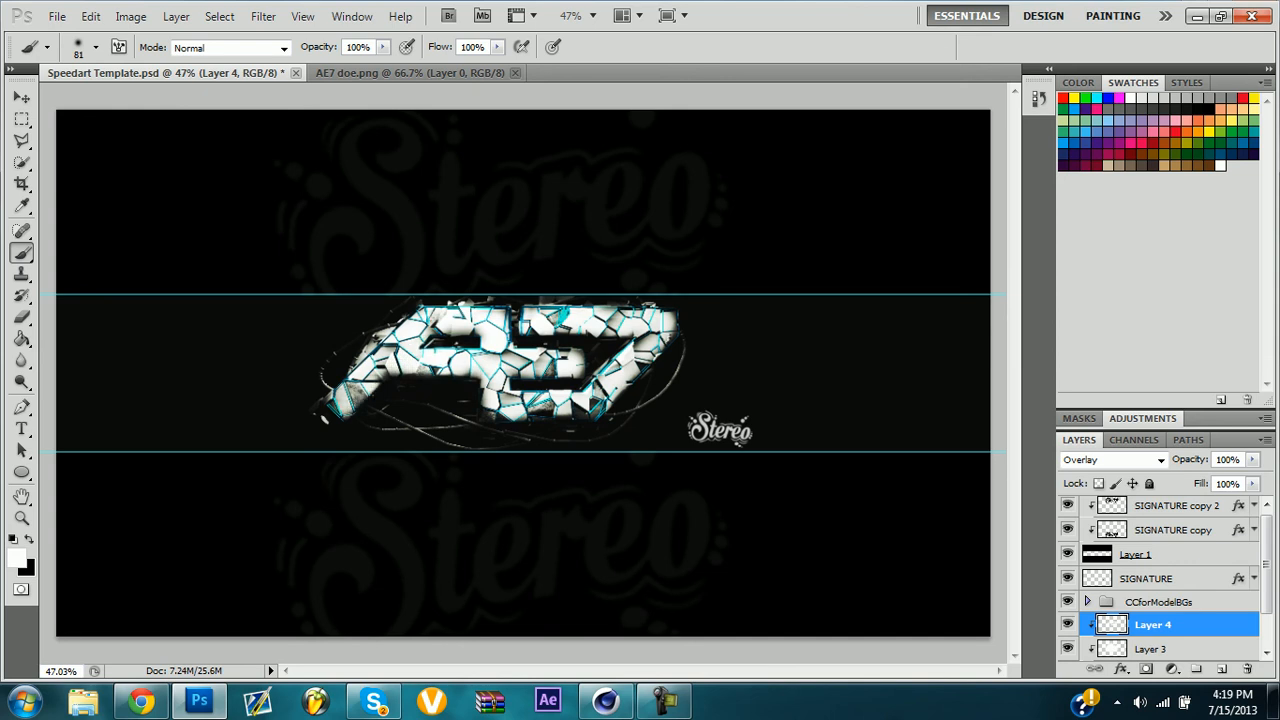
Lower the second overlay layer's opacity to 15% and merge both clipped overlay layers with the logo layer.
left_click_drag(1252, 459, 1170, 478)
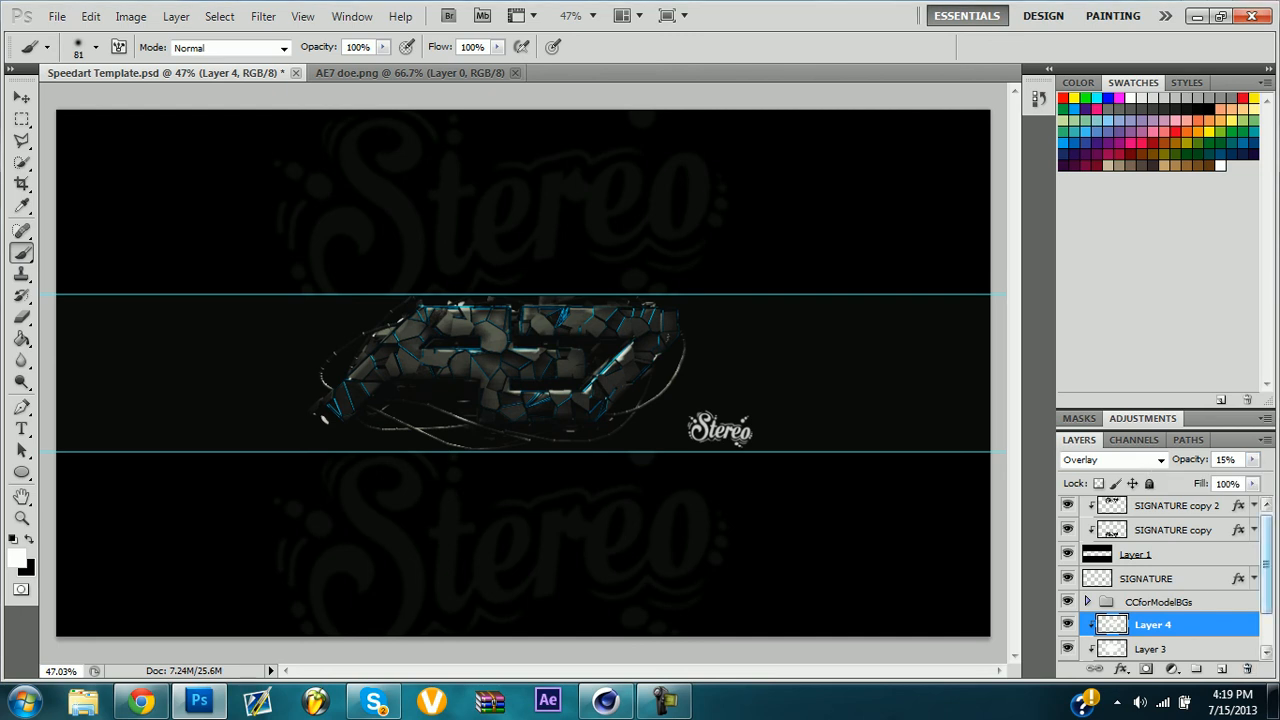
scroll(1160, 580, "down", 2)
left_click(664, 701)
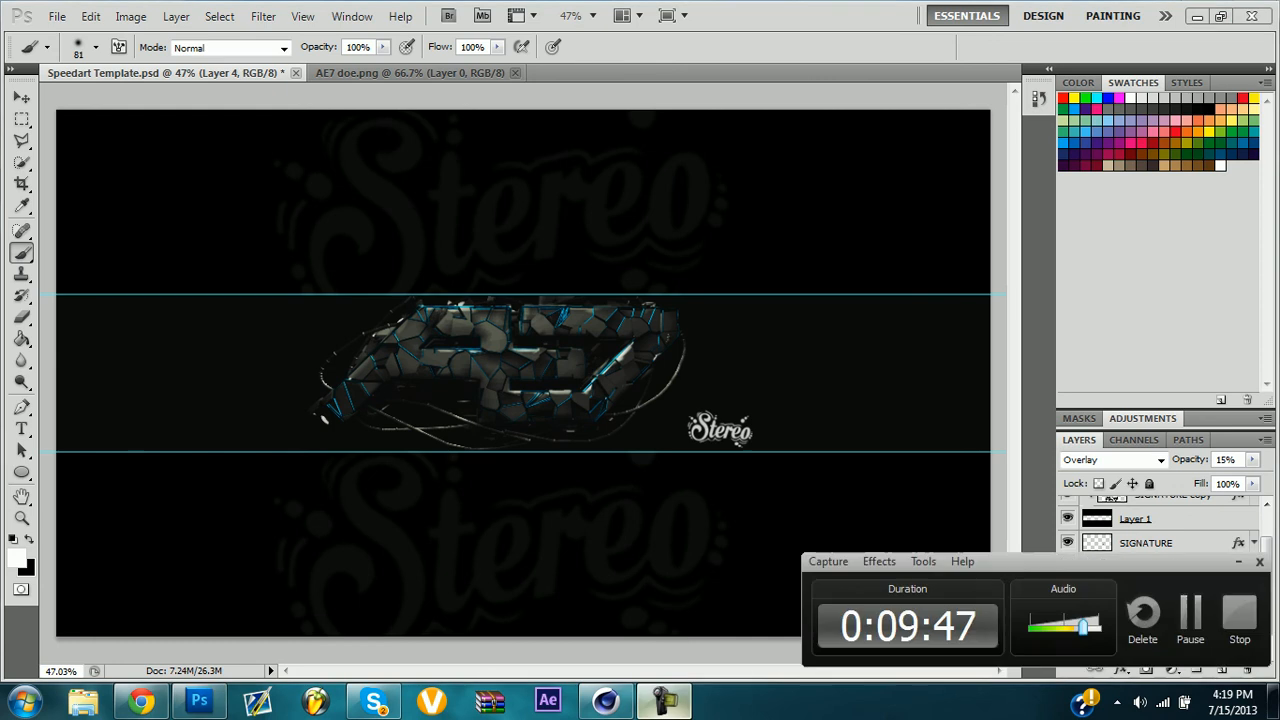
left_click(1137, 637, "shift")
right_click(1137, 637)
left_click(1141, 580)
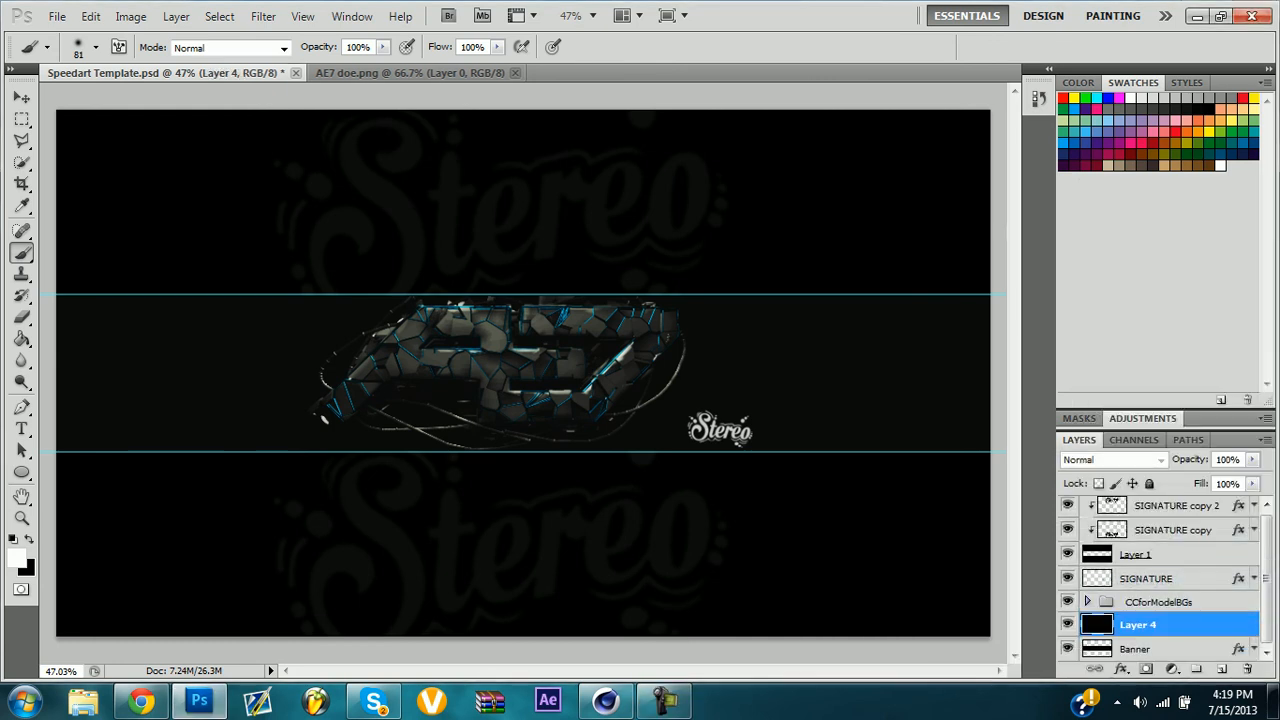
Duplicate the merged logo layer and apply Glowing Edges with edge width 1, edge brightness 7 and smoothness 5.
key("ctrl+j")
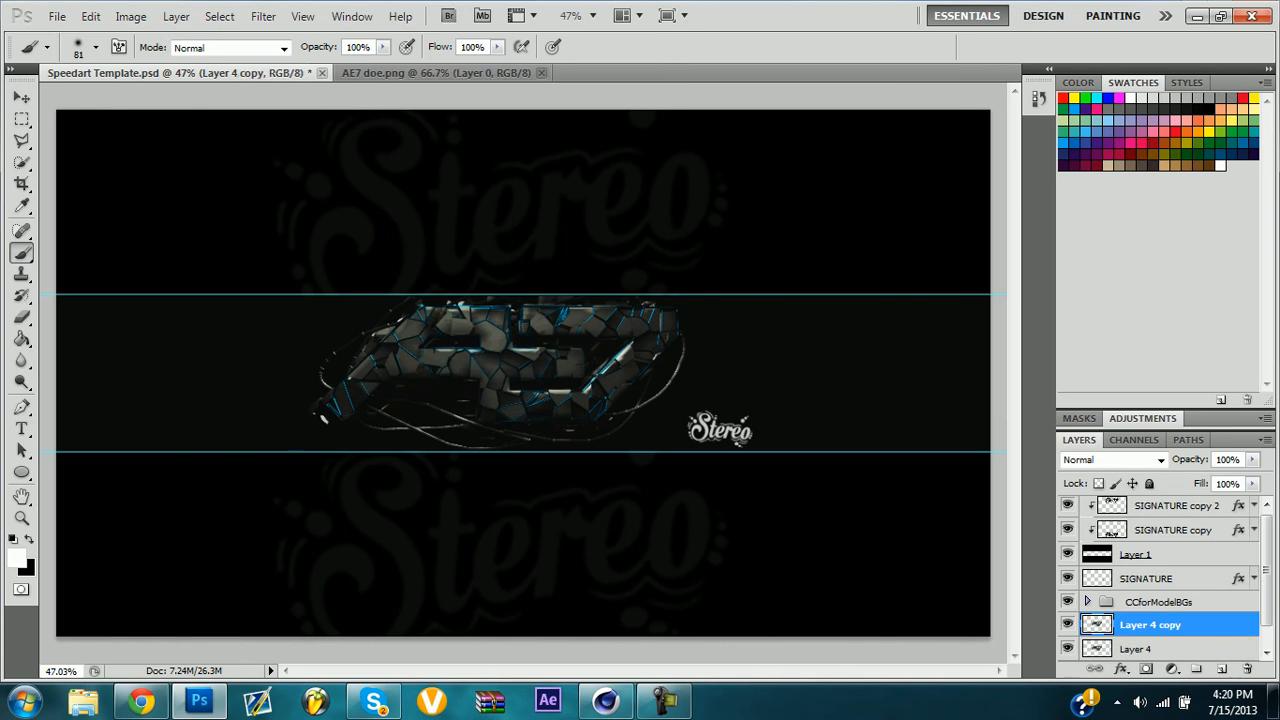
left_click(664, 701)
left_click(1191, 612)
left_click(21, 97)
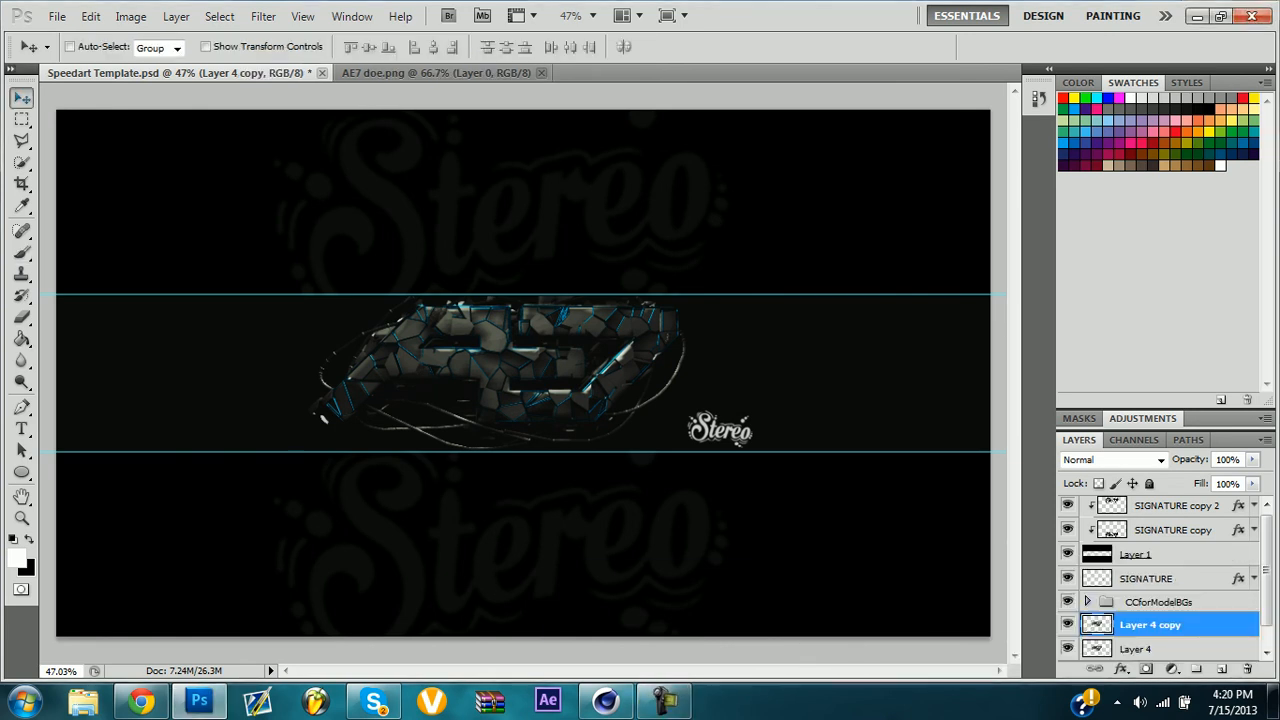
left_click(263, 16)
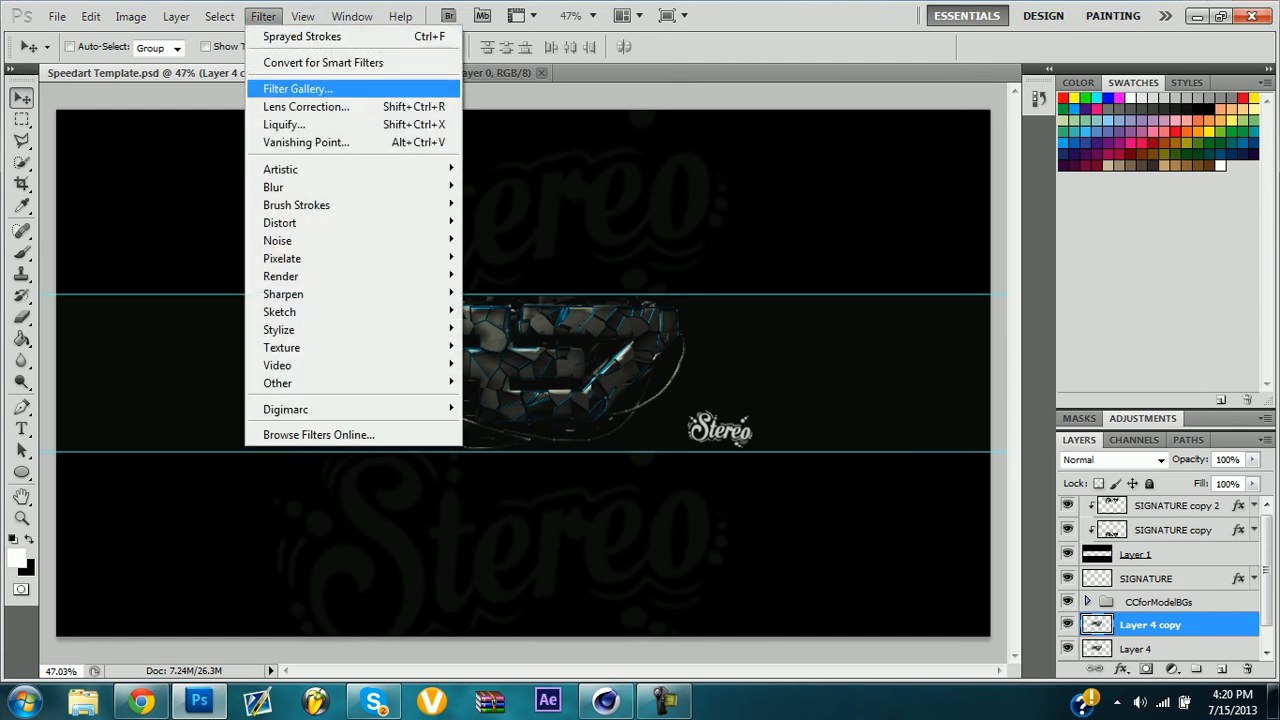
left_click(297, 88)
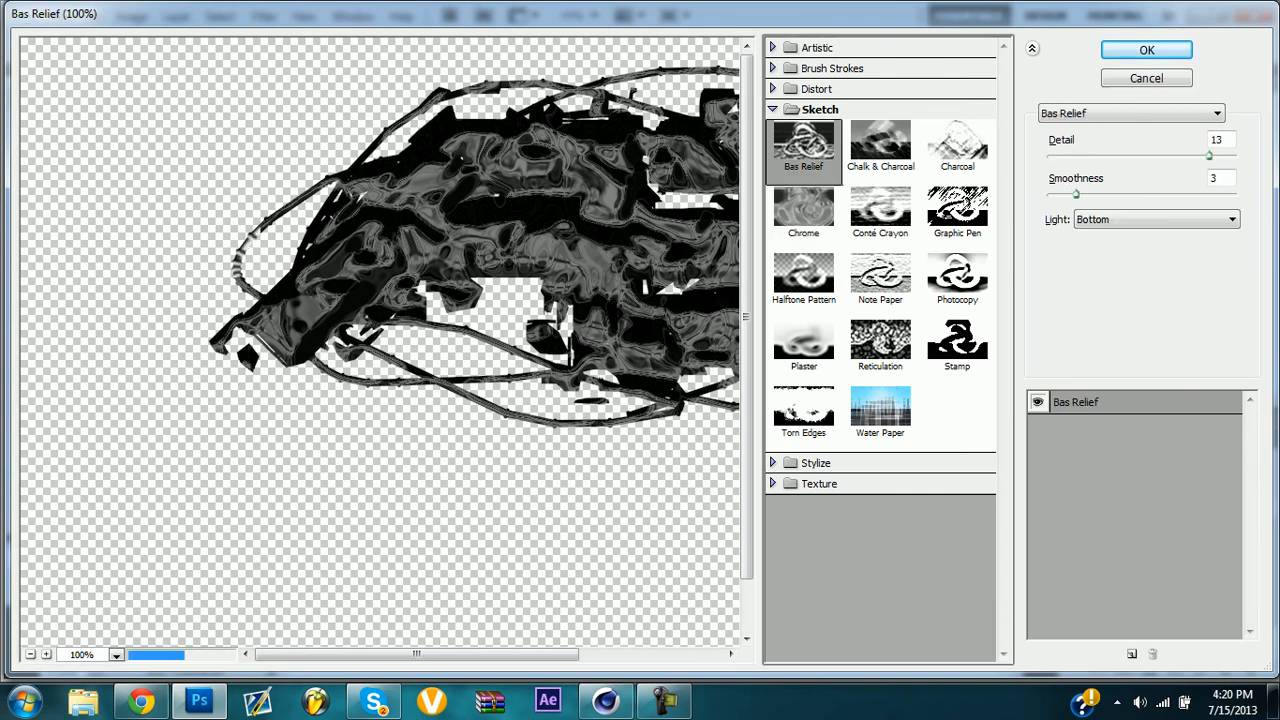
left_click(804, 146)
left_click(790, 109)
left_click(790, 130)
left_click(804, 165)
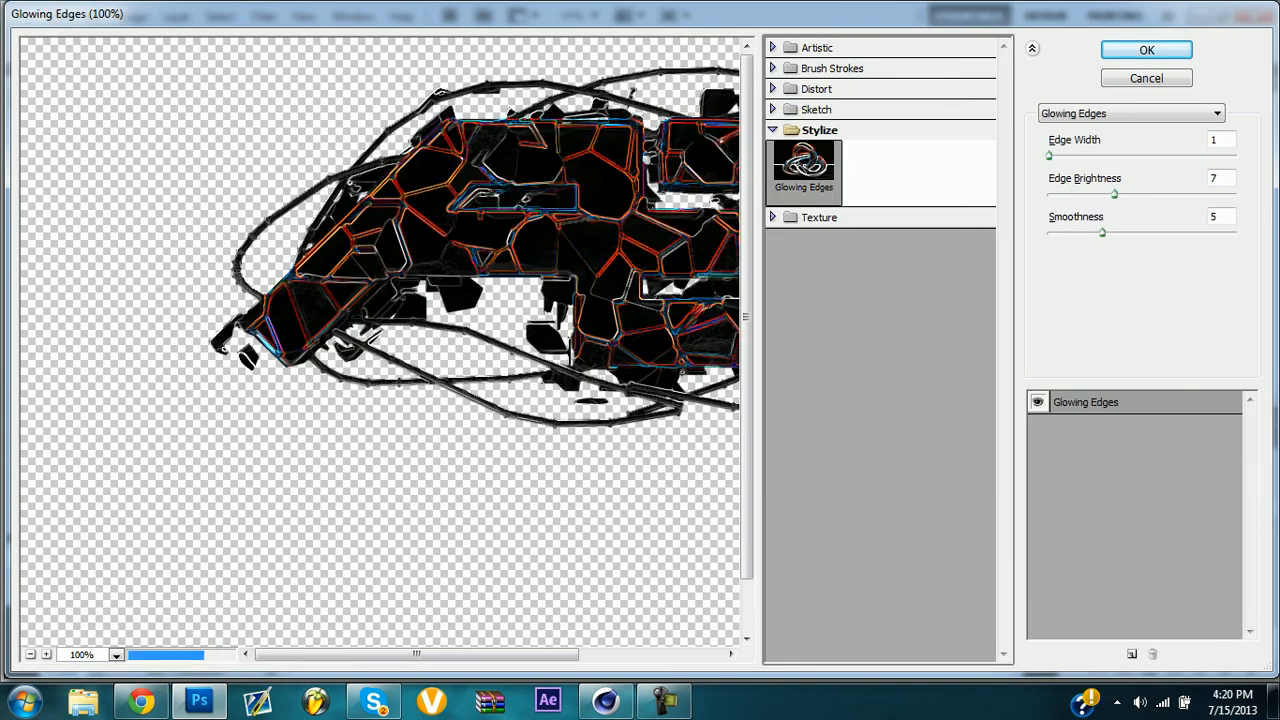
key("Return")
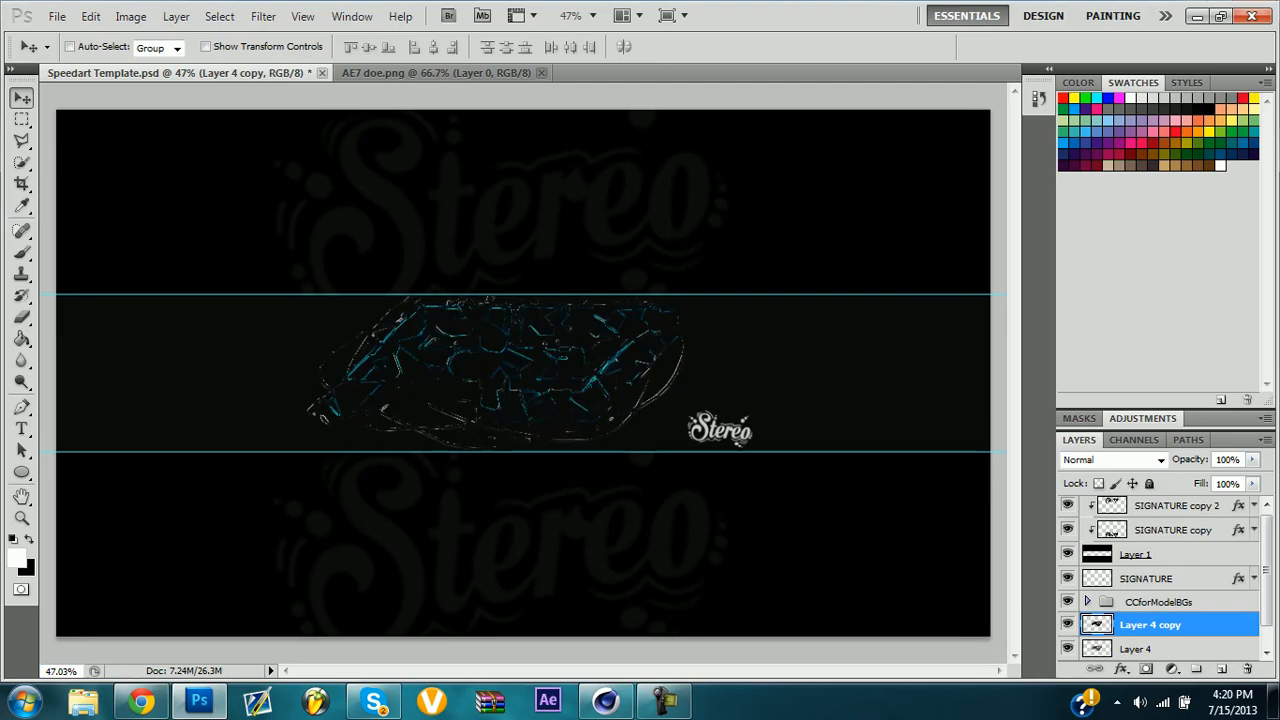
Set the Glowing Edges copy to Screen blending at 50% opacity and merge it with the logo layer below.
left_click(1113, 459)
left_click(1100, 153)
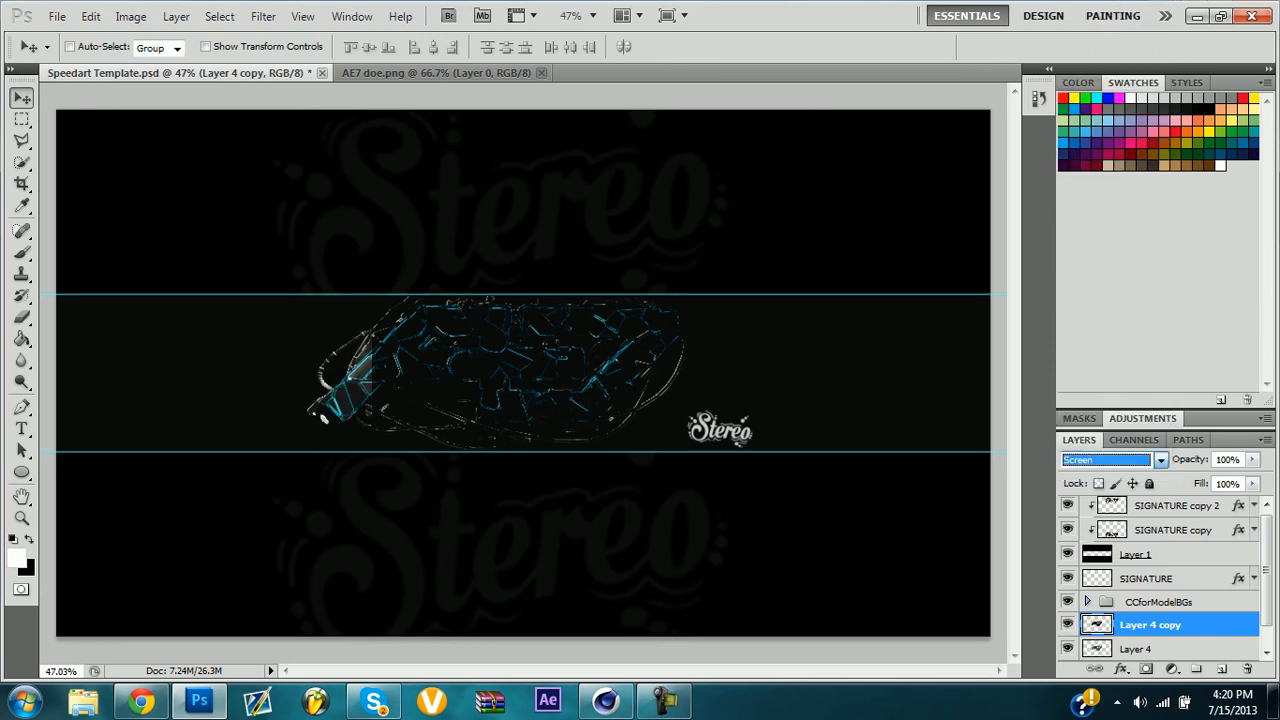
left_click(1252, 459)
left_click_drag(1252, 478, 1204, 478)
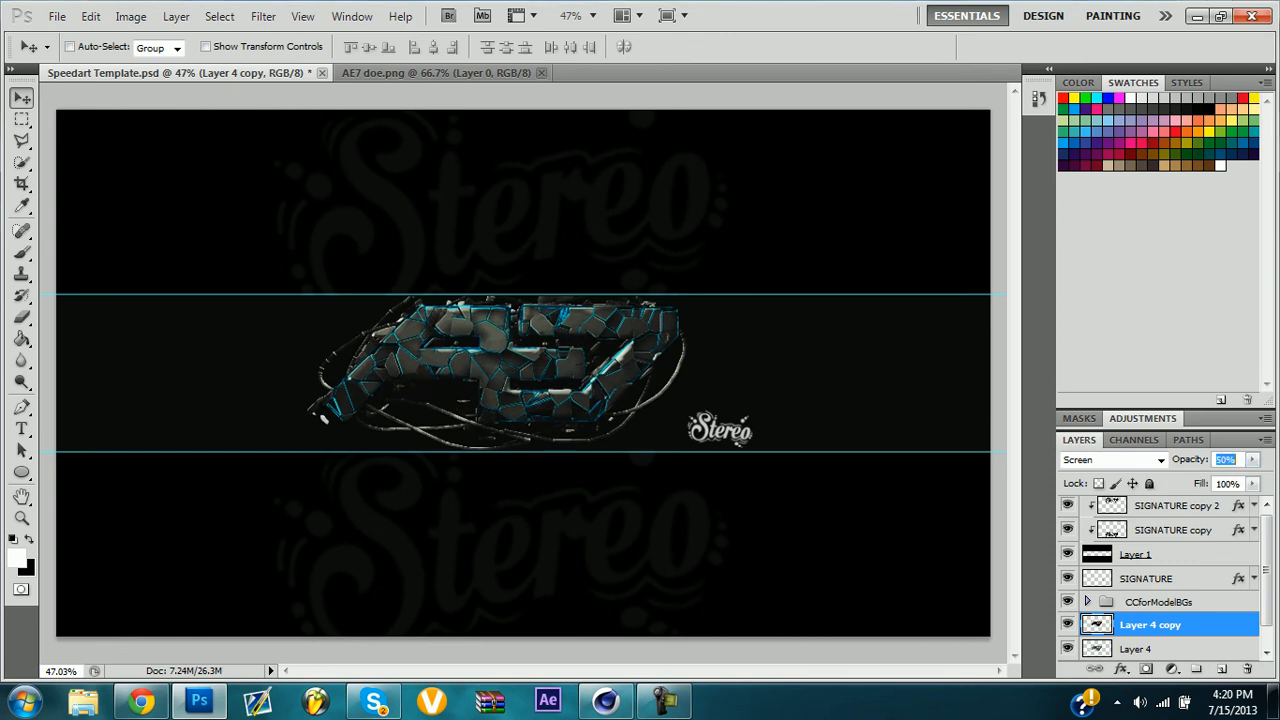
left_click(1140, 649, "shift")
right_click(1150, 649)
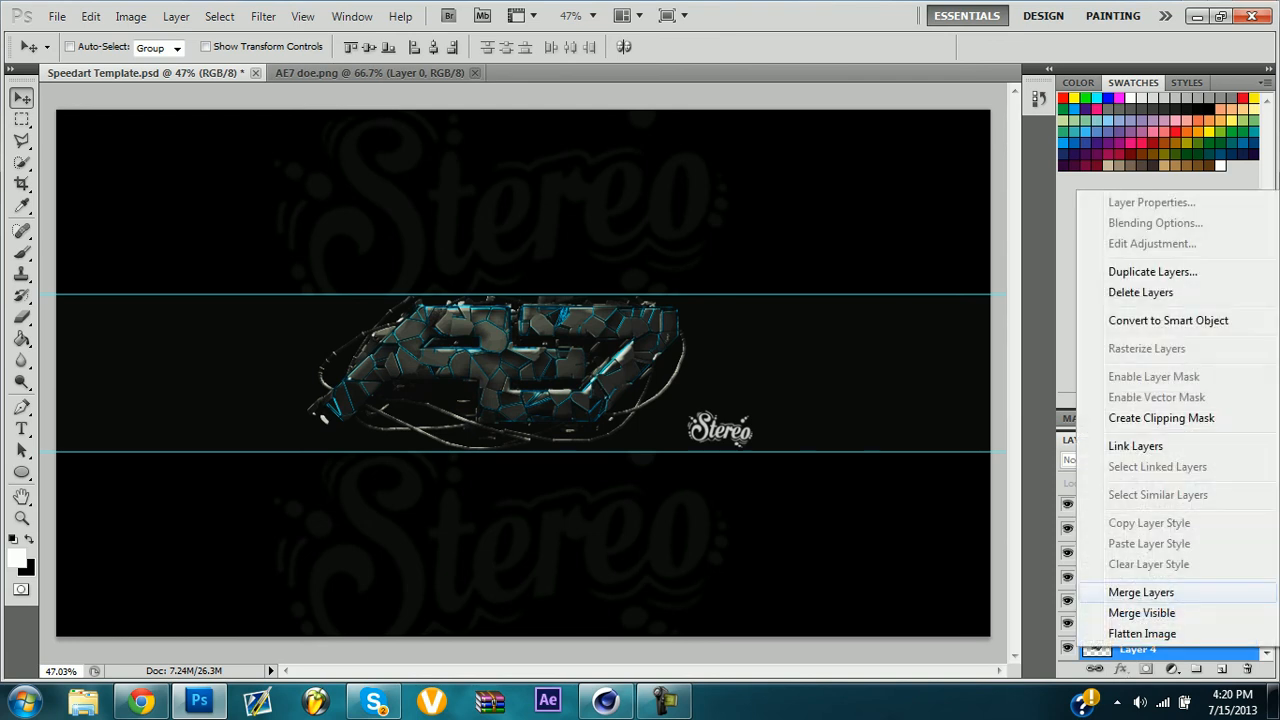
left_click(1150, 590)
Duplicate the merged logo and apply Sprayed Strokes with stroke length 2, spray radius 15 and Right Diagonal direction.
key("ctrl+j")
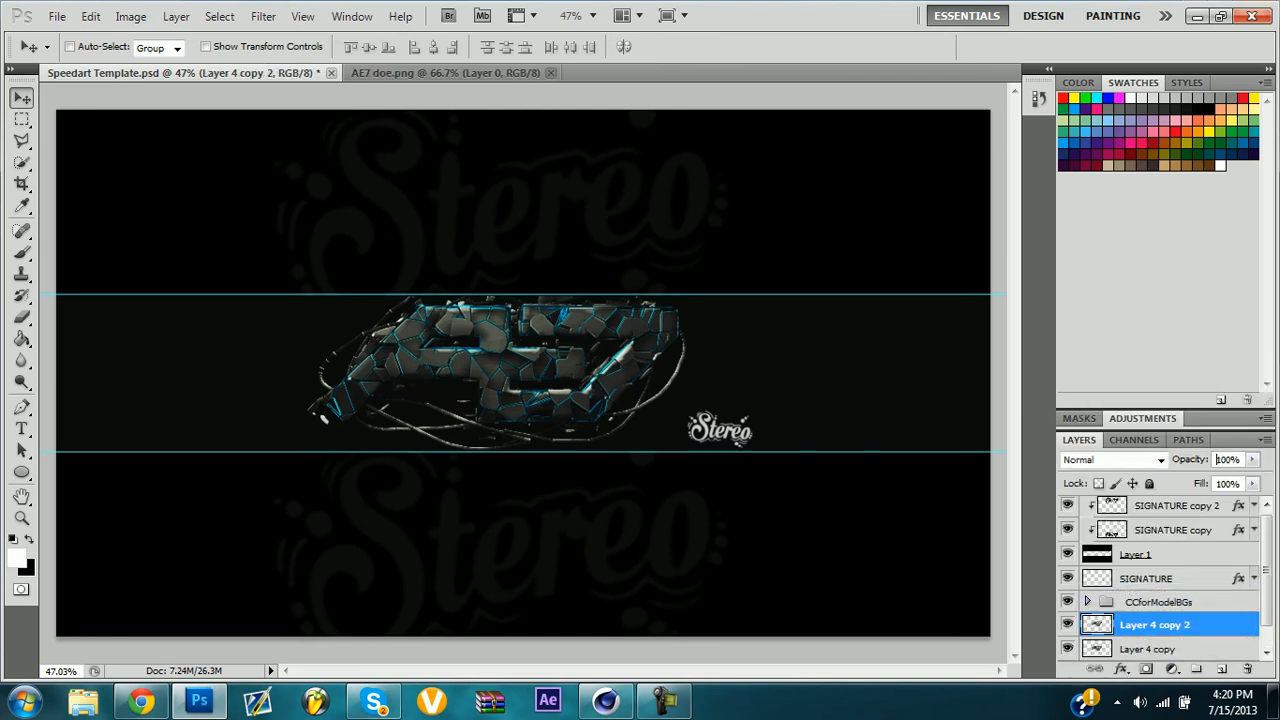
left_click(263, 16)
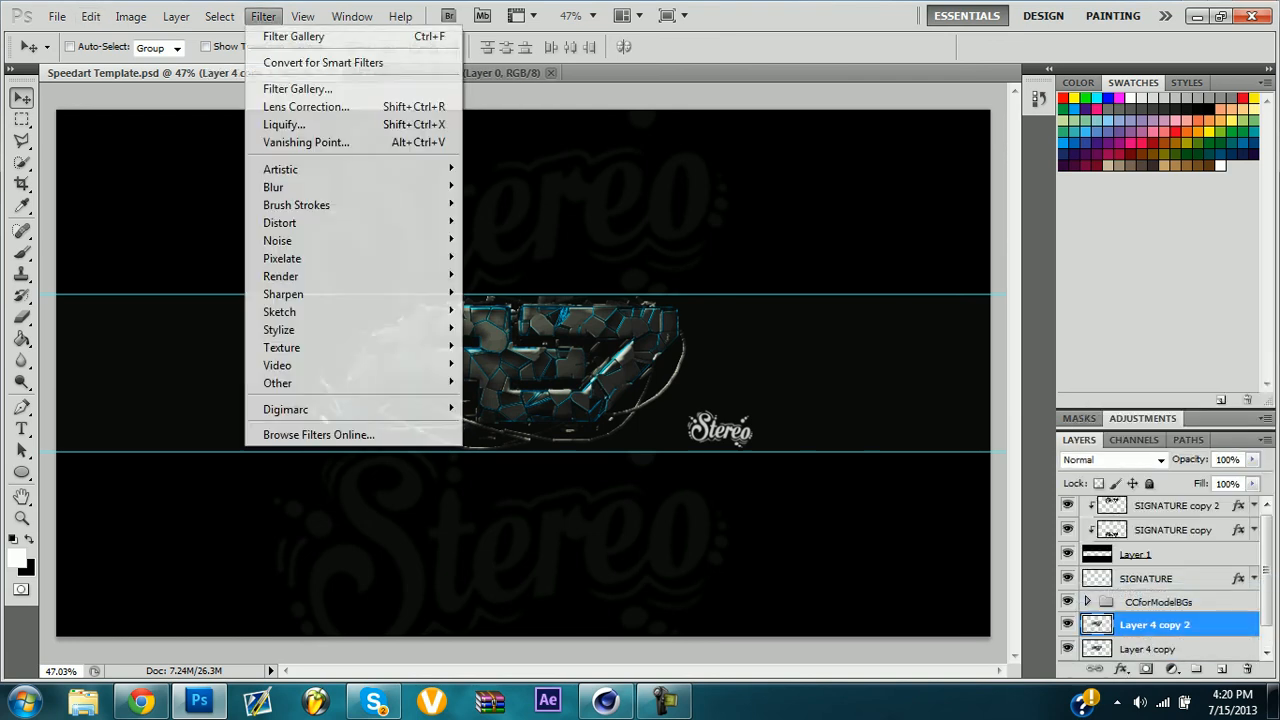
mouse_move(300, 187)
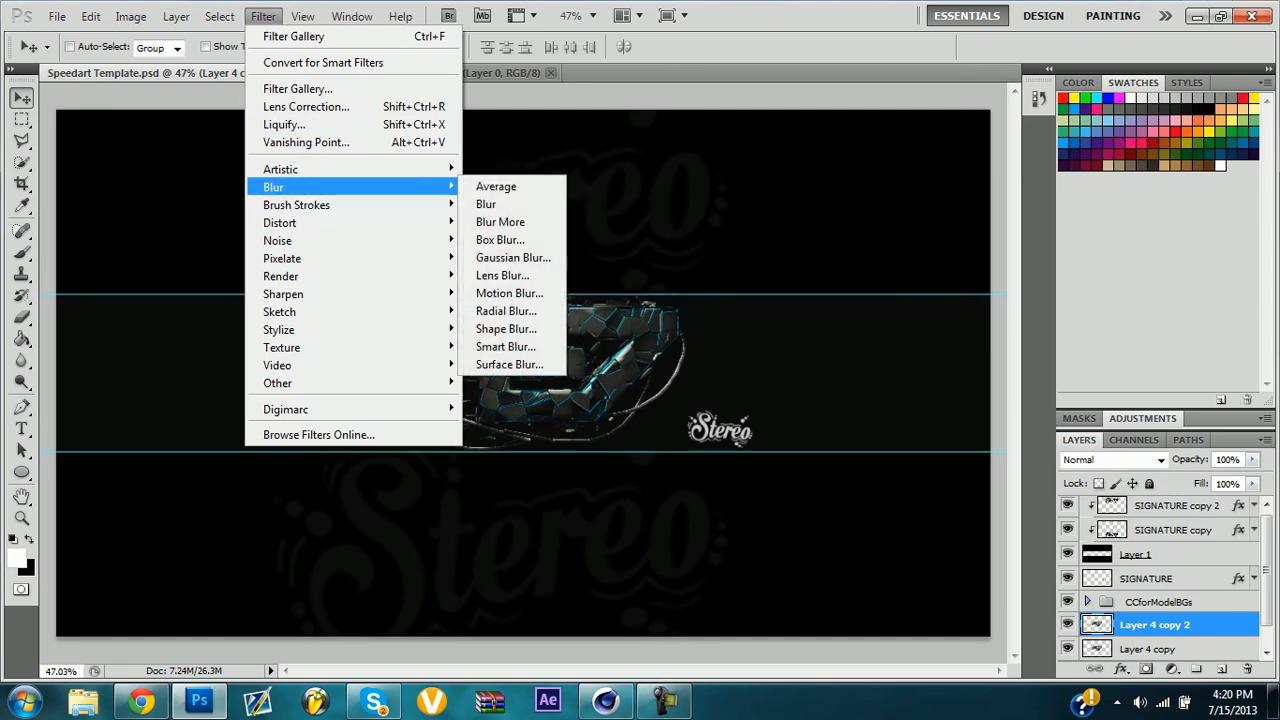
mouse_move(300, 294)
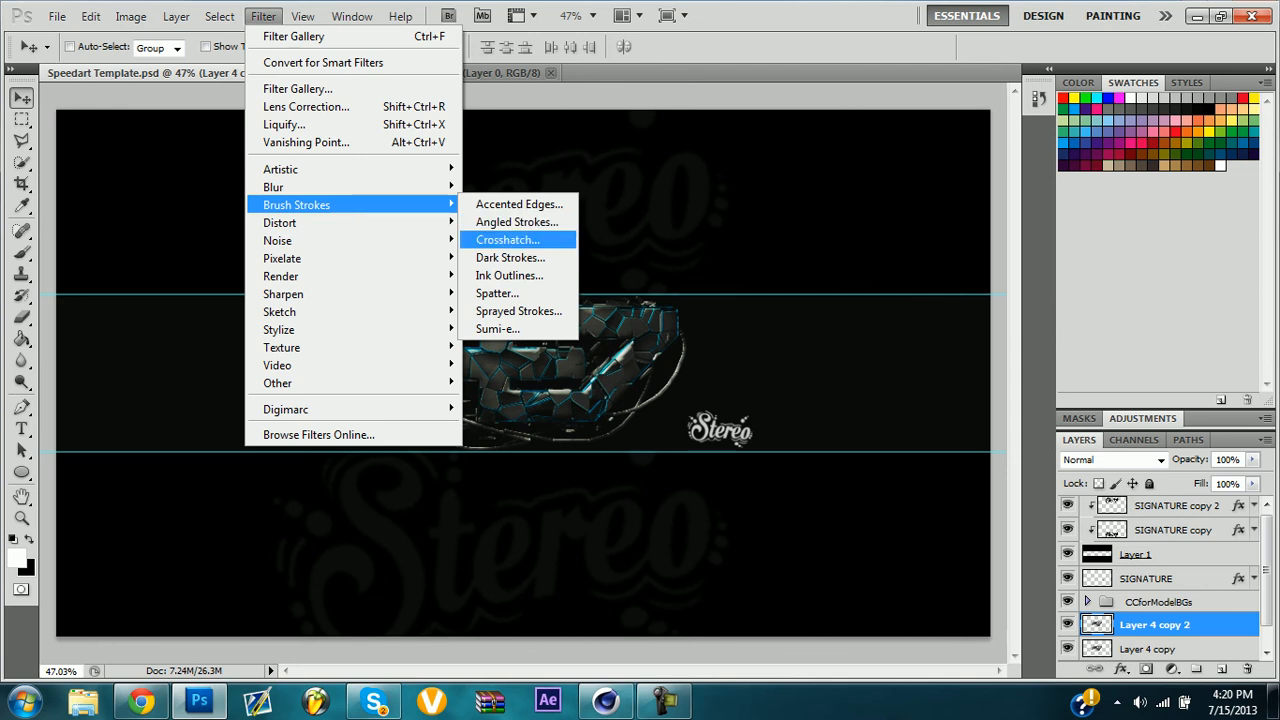
left_click(518, 311)
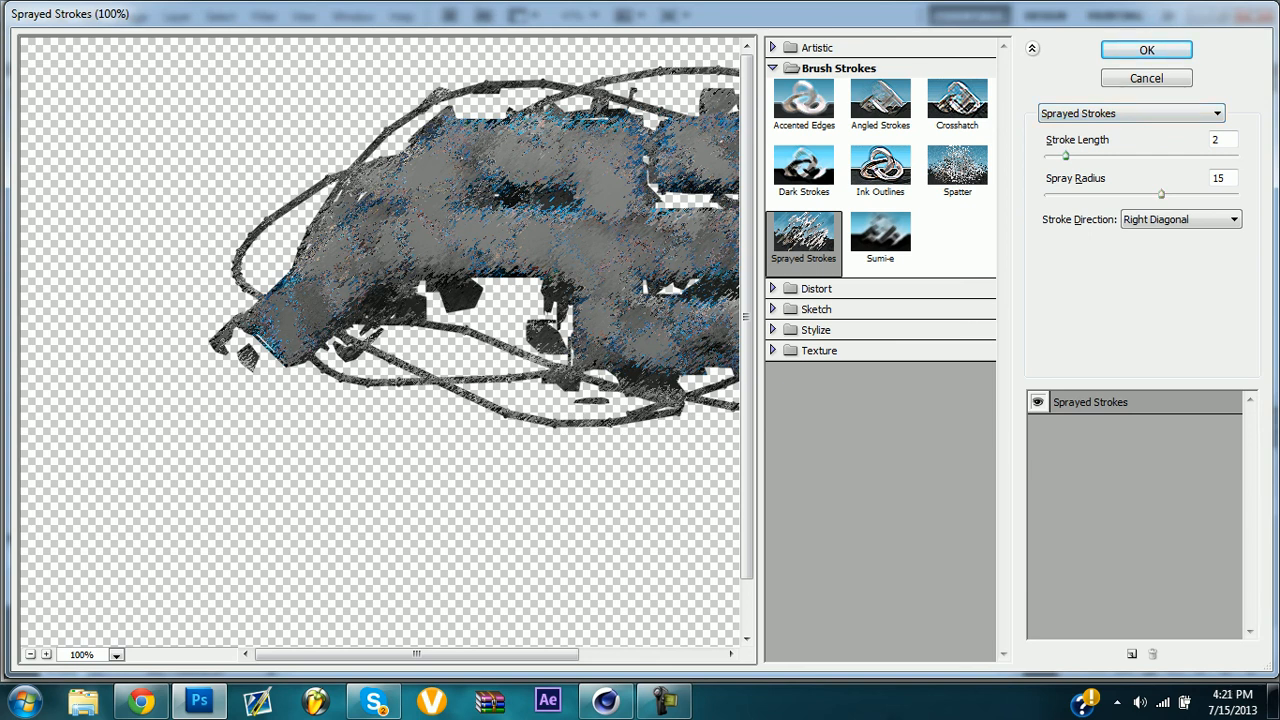
key("Return")
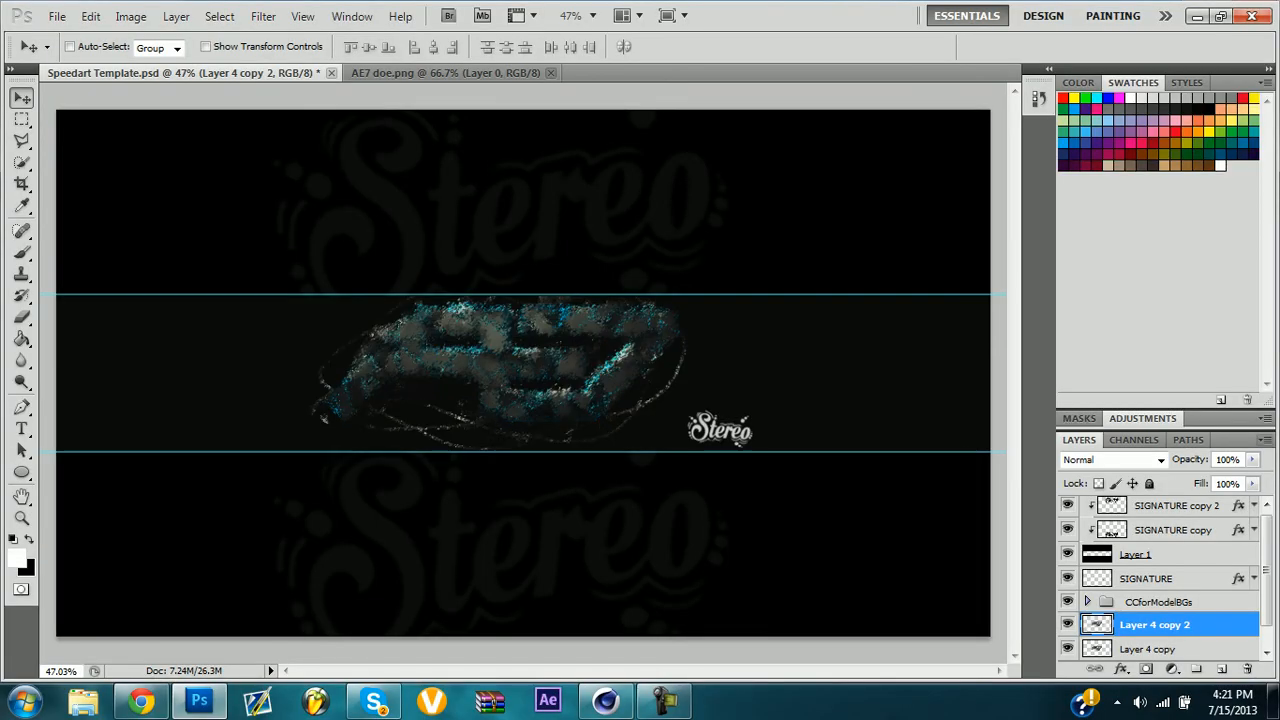
Merge the Sprayed Strokes copy at 15% opacity into the logo layer and duplicate the merged result.
left_click_drag(1252, 459, 1170, 478)
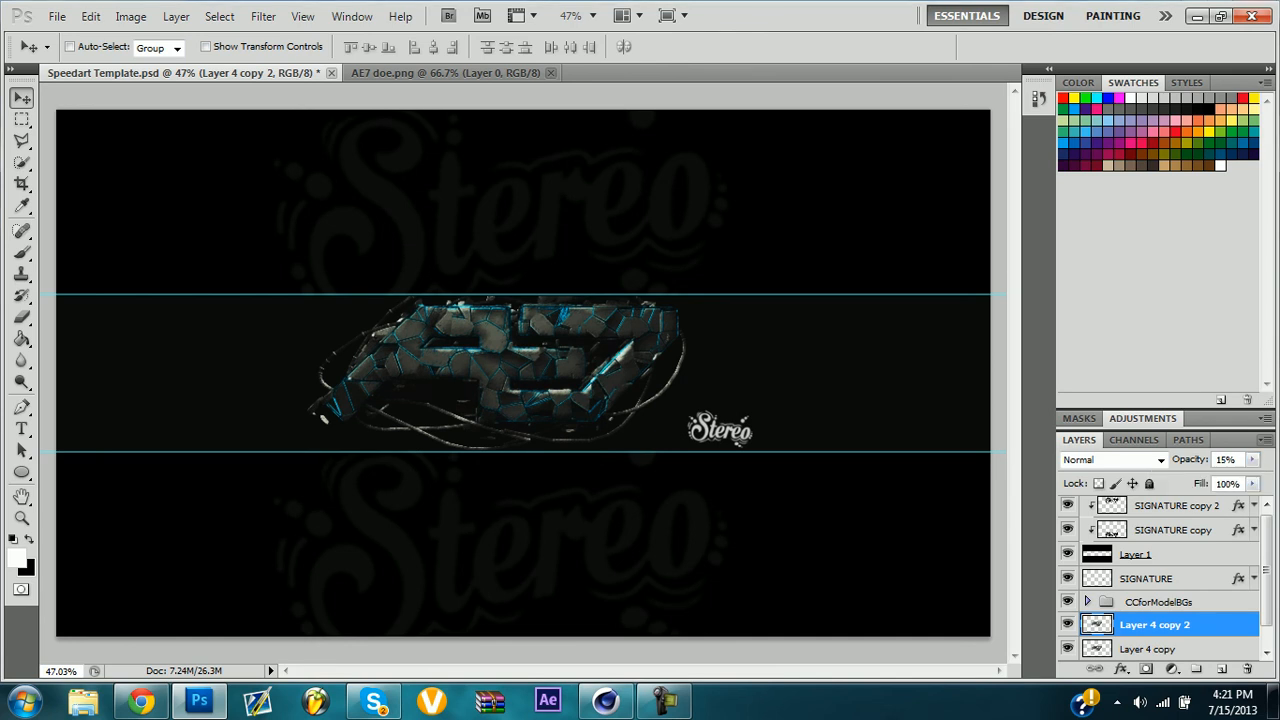
left_click(1150, 649, "shift")
right_click(1150, 645)
left_click(1141, 585)
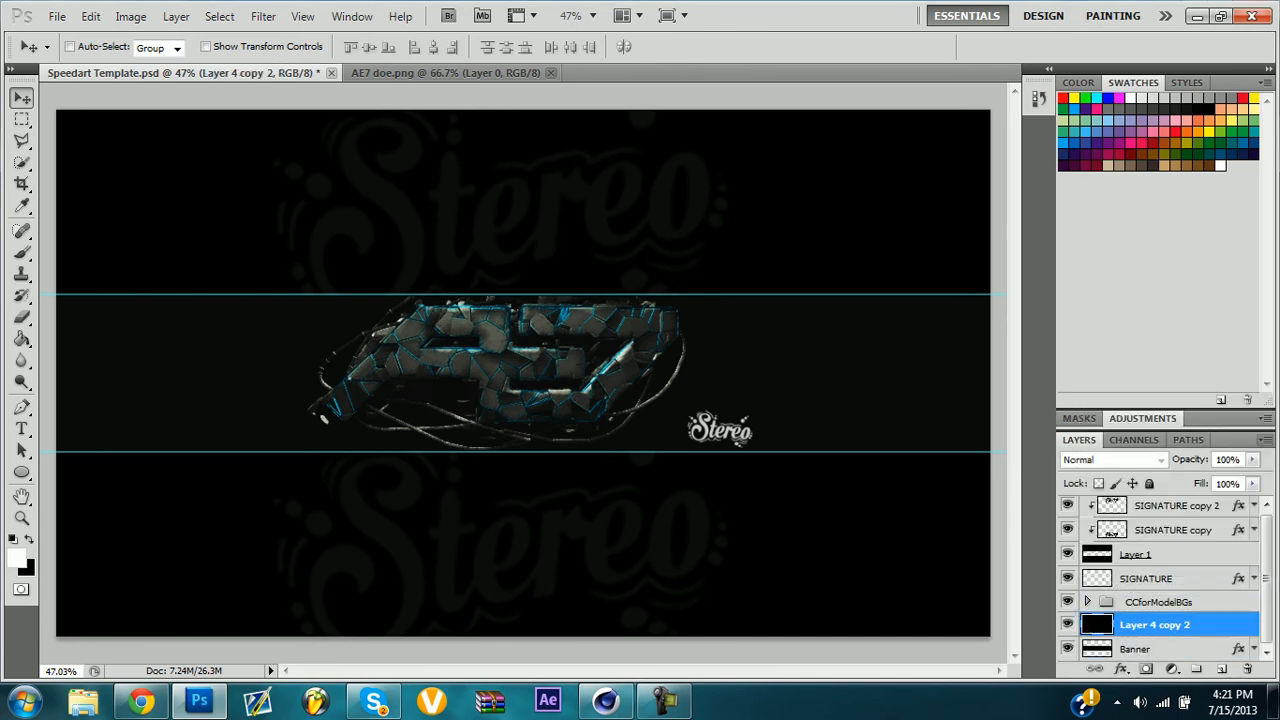
key("ctrl+j")
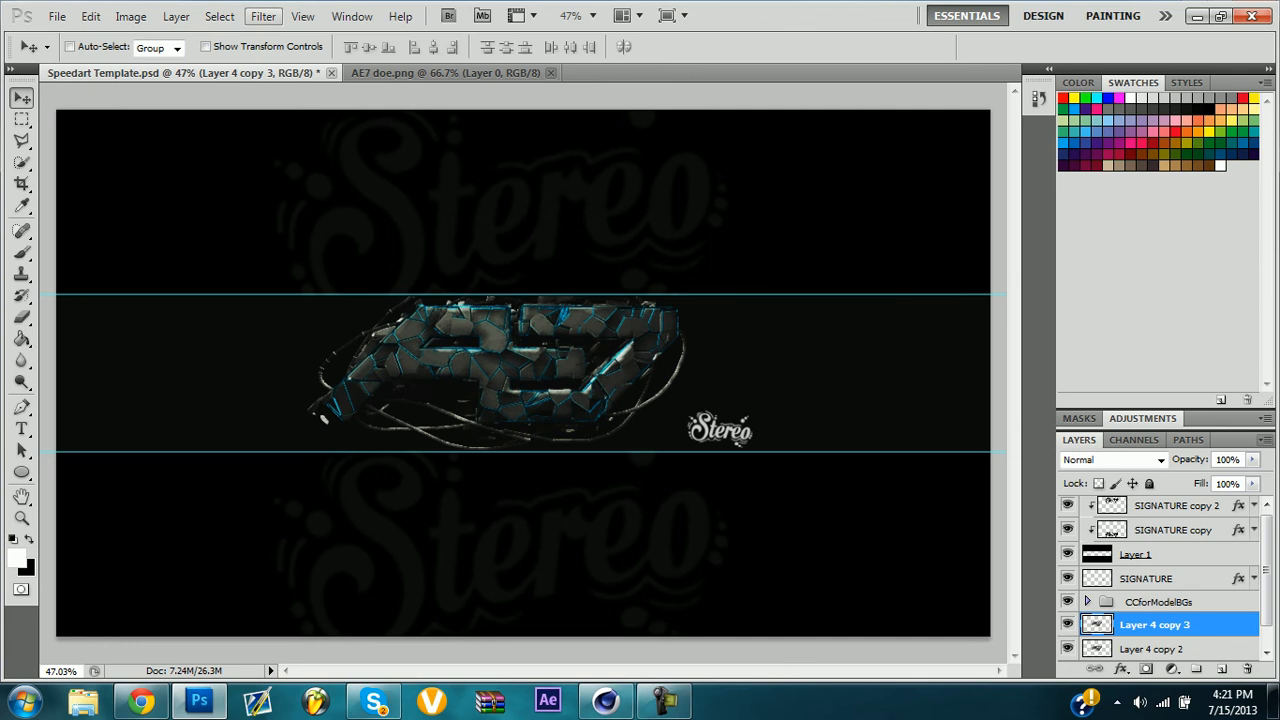
left_click(263, 16)
left_click(305, 106)
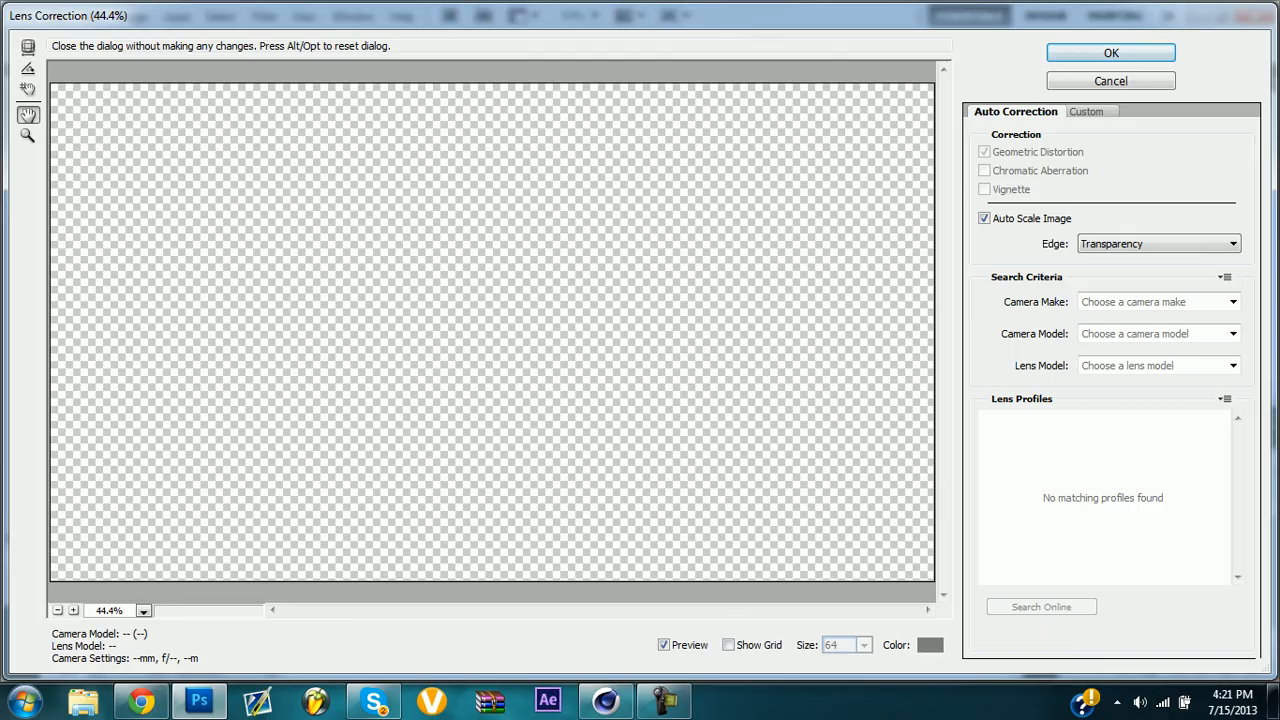
left_click(1110, 81)
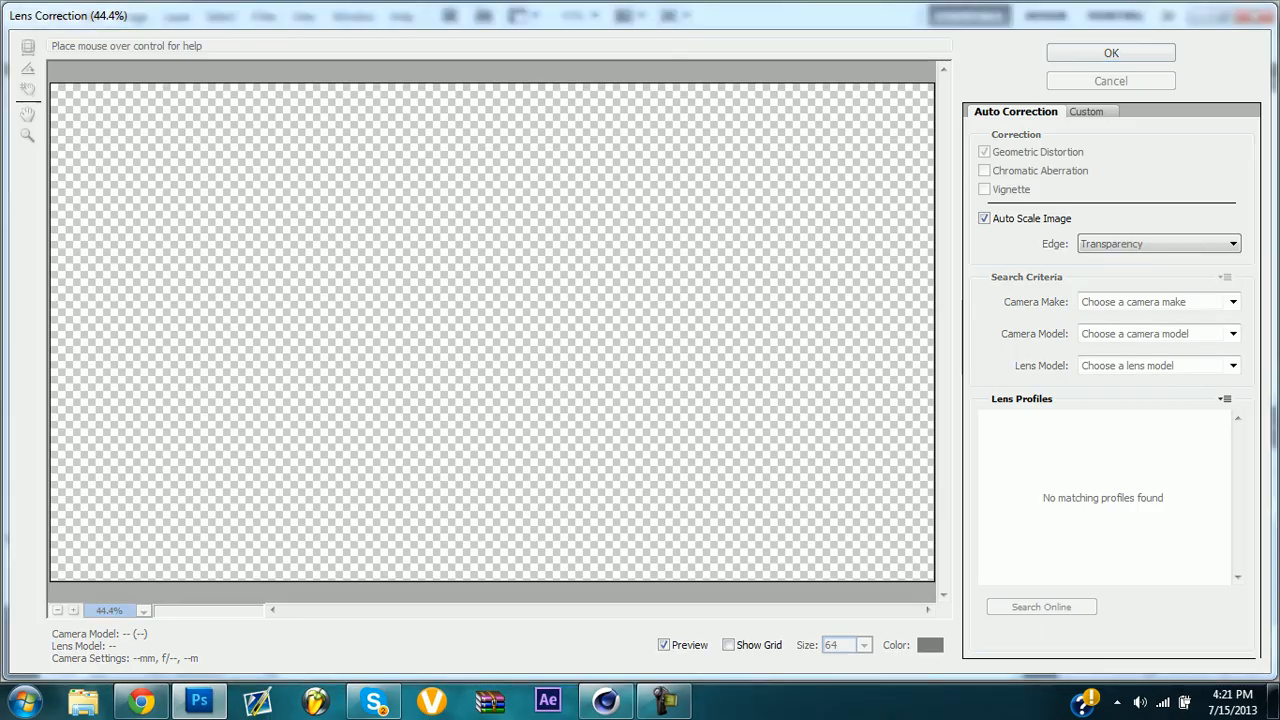
Apply the Chrome sketch filter to the duplicated logo layer with detail 0 and smoothness 1.
left_click(263, 16)
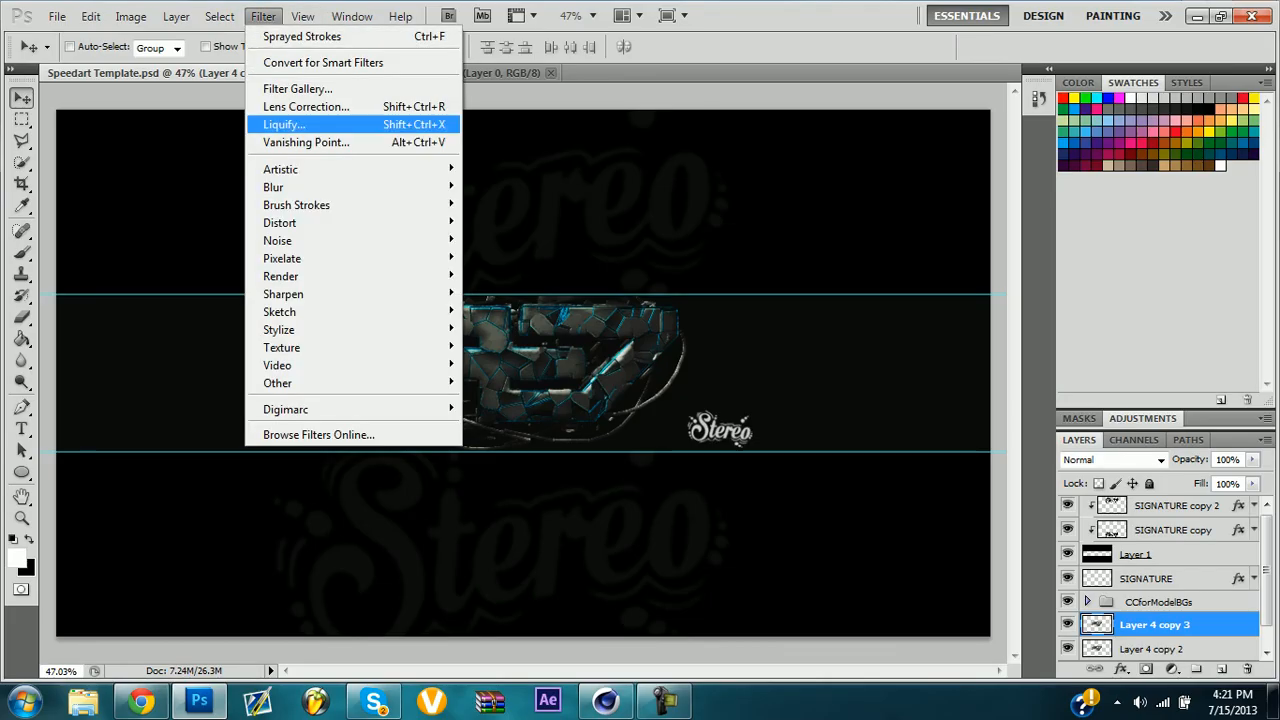
left_click(297, 89)
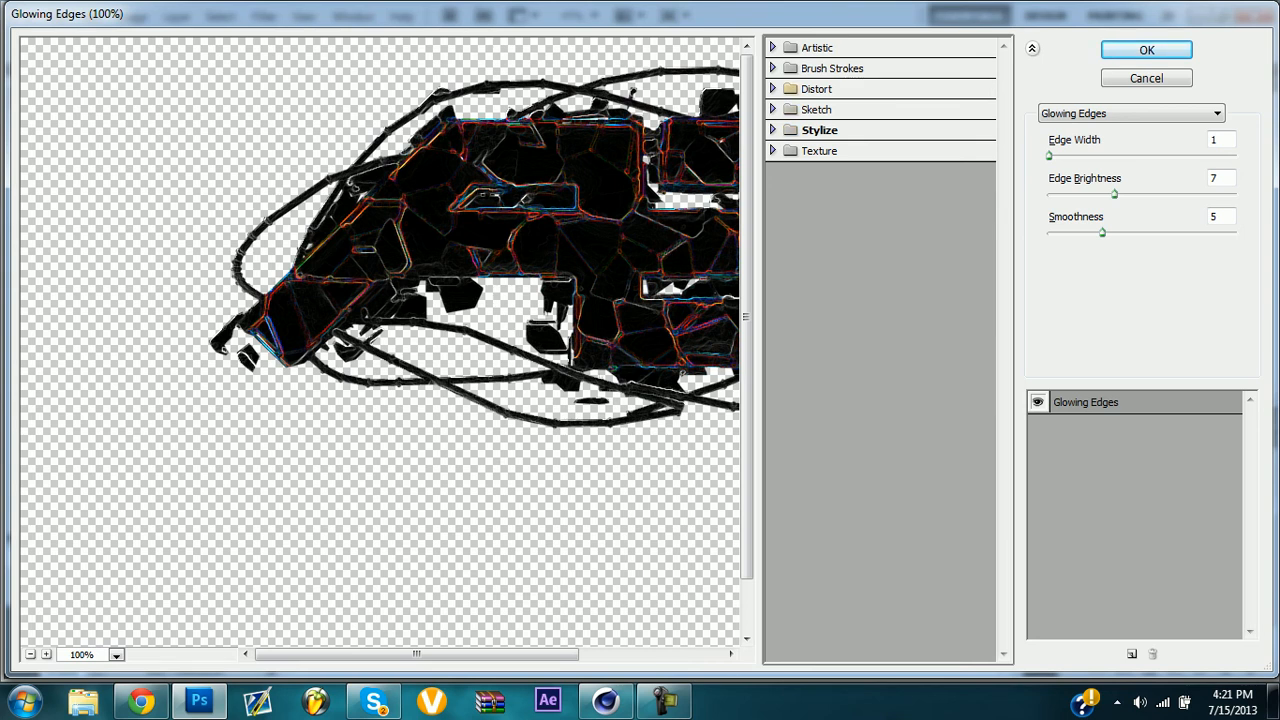
left_click(791, 109)
left_click(803, 207)
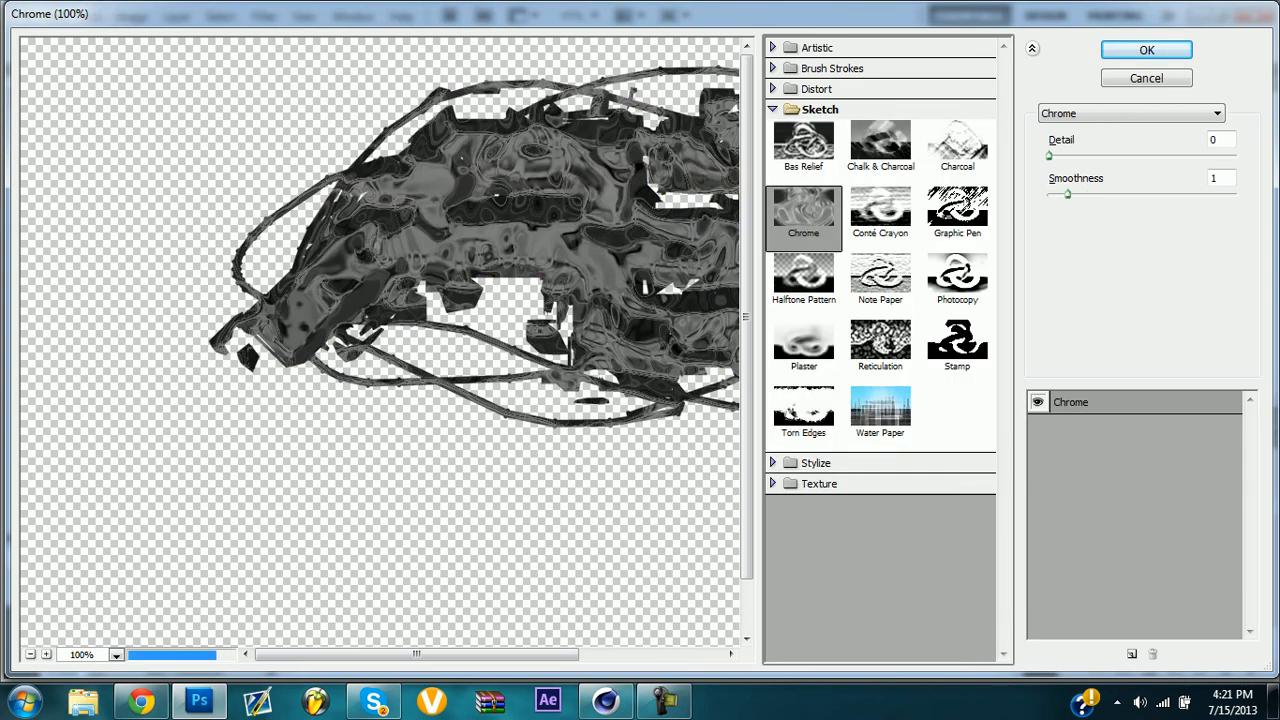
left_click(1146, 50)
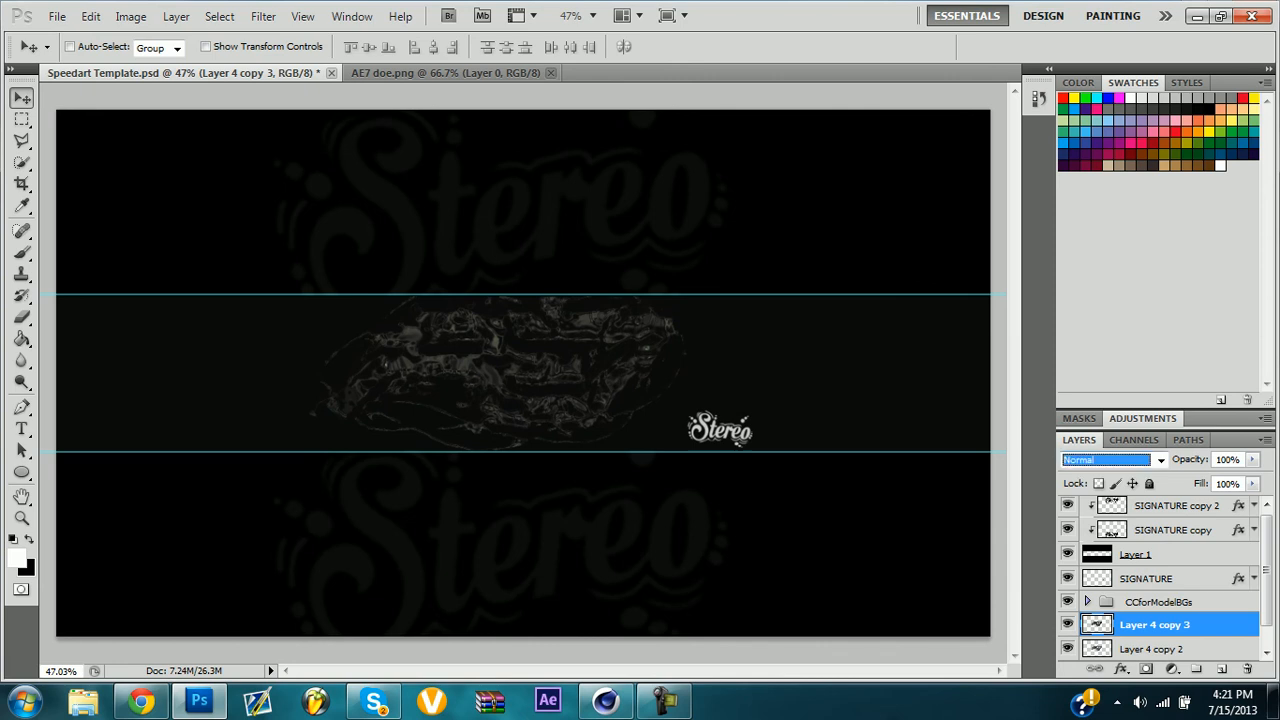
Set the Chrome copy to Screen blending at 10% opacity and merge it with the logo layer below.
left_click(1110, 459)
left_click(1090, 158)
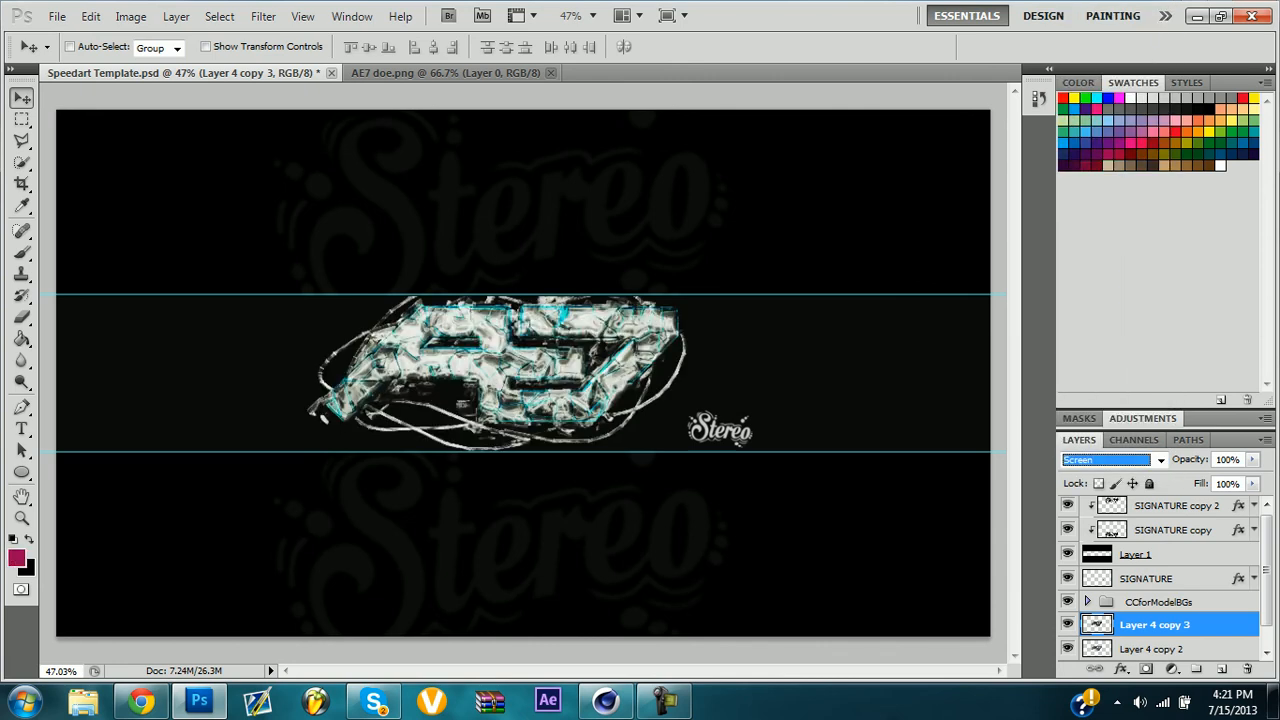
left_click(1252, 459)
left_click_drag(1252, 478, 1165, 478)
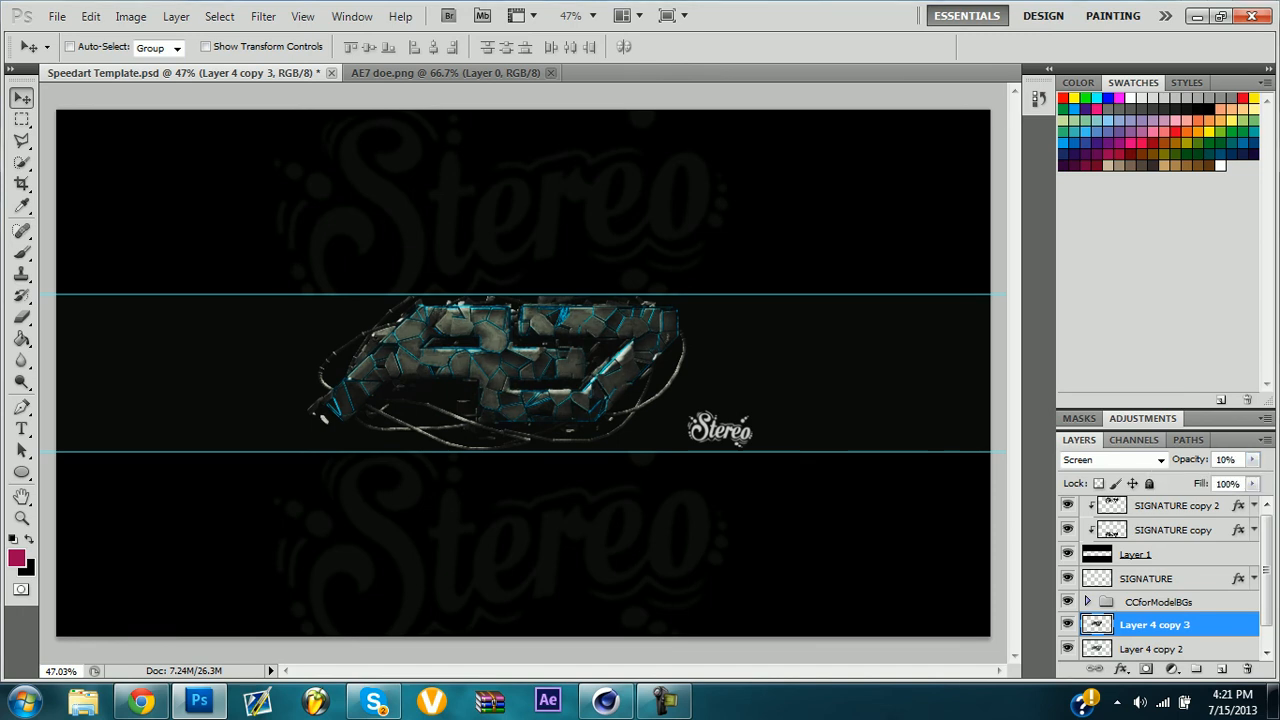
right_click(1150, 649)
left_click(1141, 590)
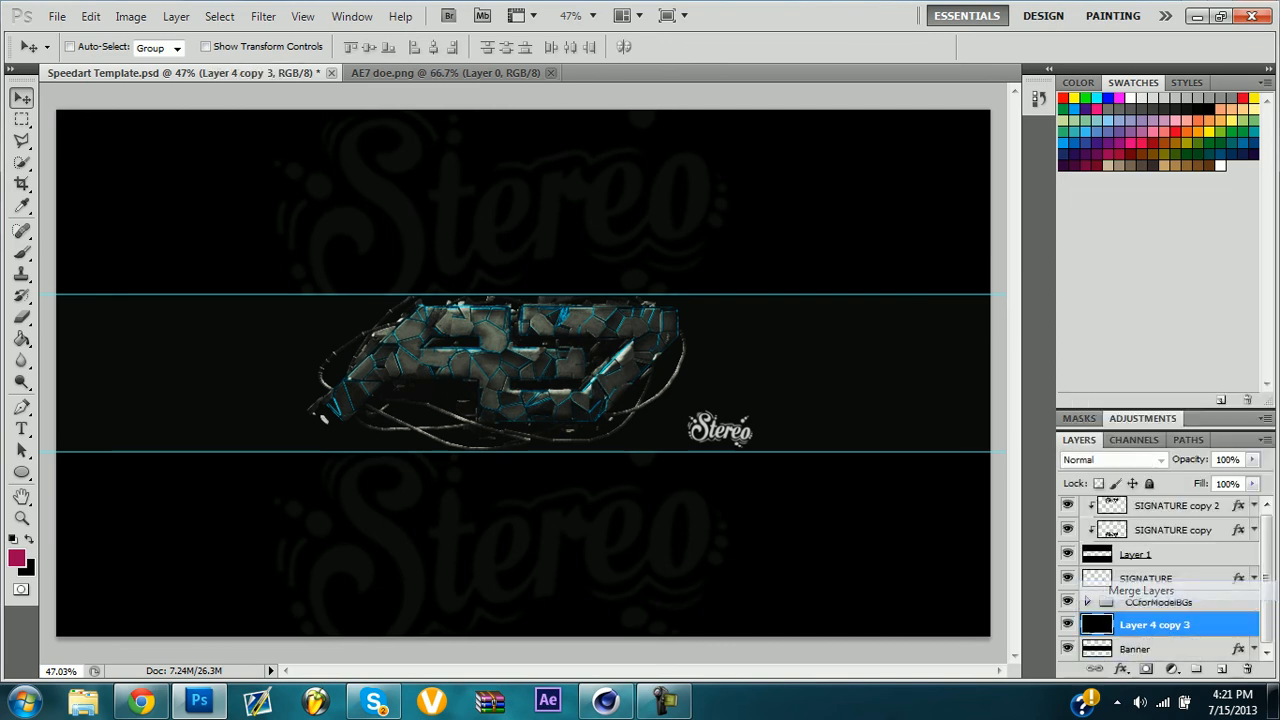
Move the merged logo slightly down and to the left within the banner strip between the guides.
mouse_move(323, 418)
left_mouse_down()
mouse_move(345, 420)
mouse_move(315, 426)
left_mouse_up()
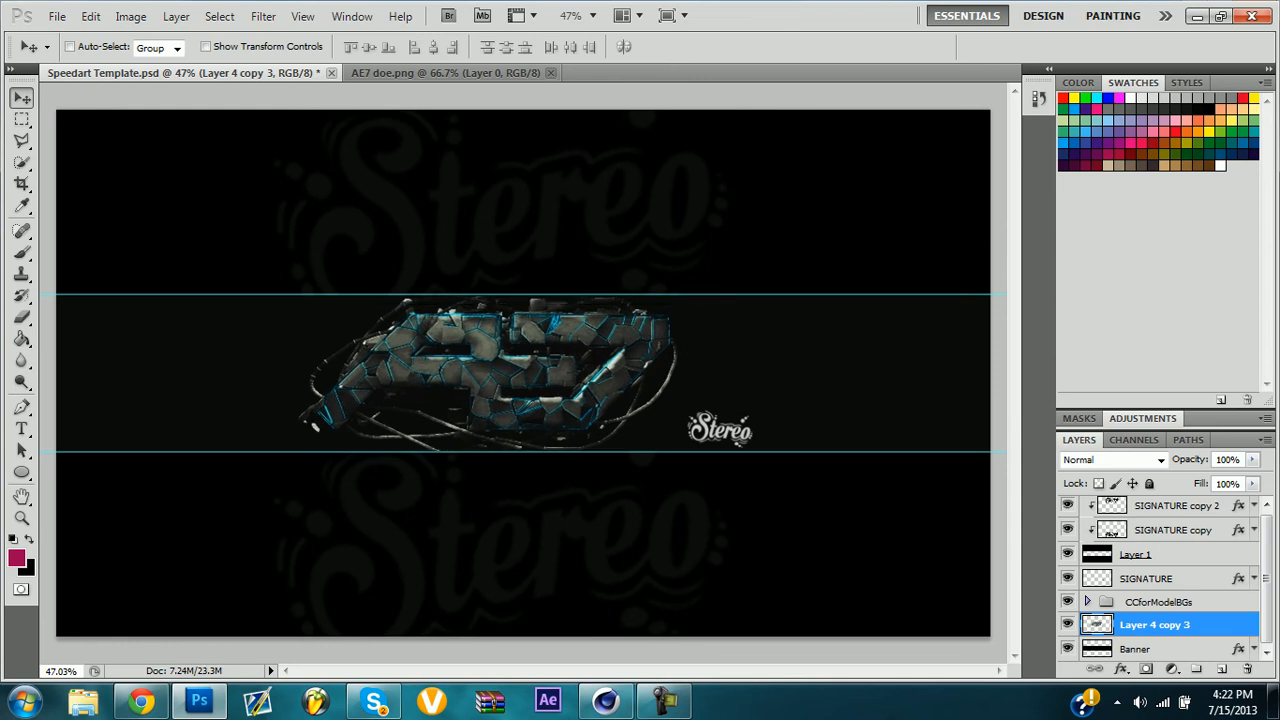
left_click_drag(315, 426, 317, 428)
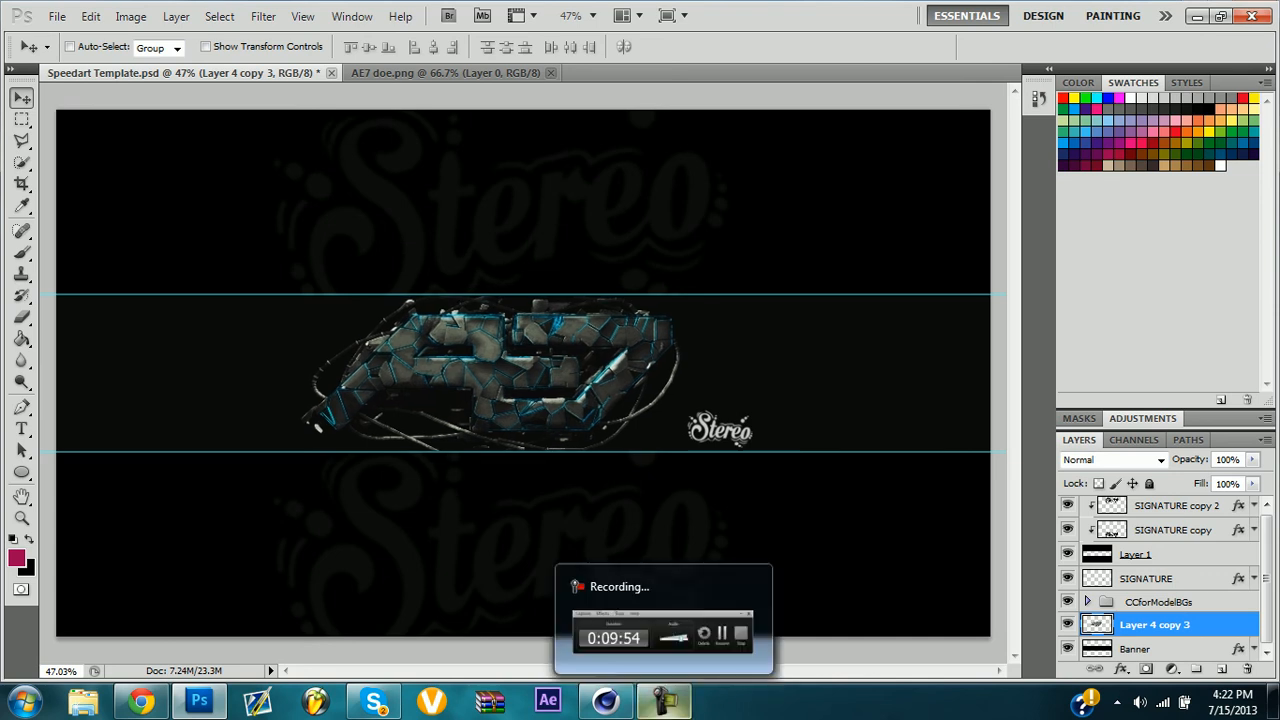
left_click(664, 700)
left_click(664, 701)
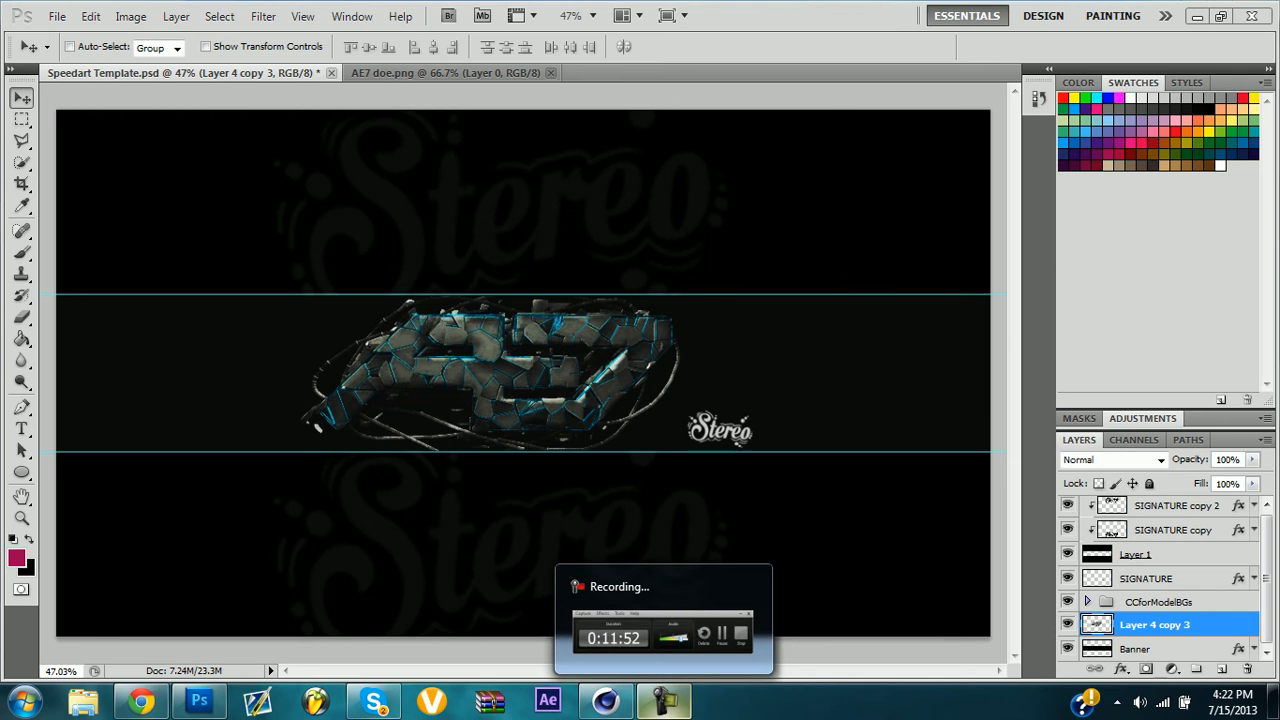
left_click(664, 700)
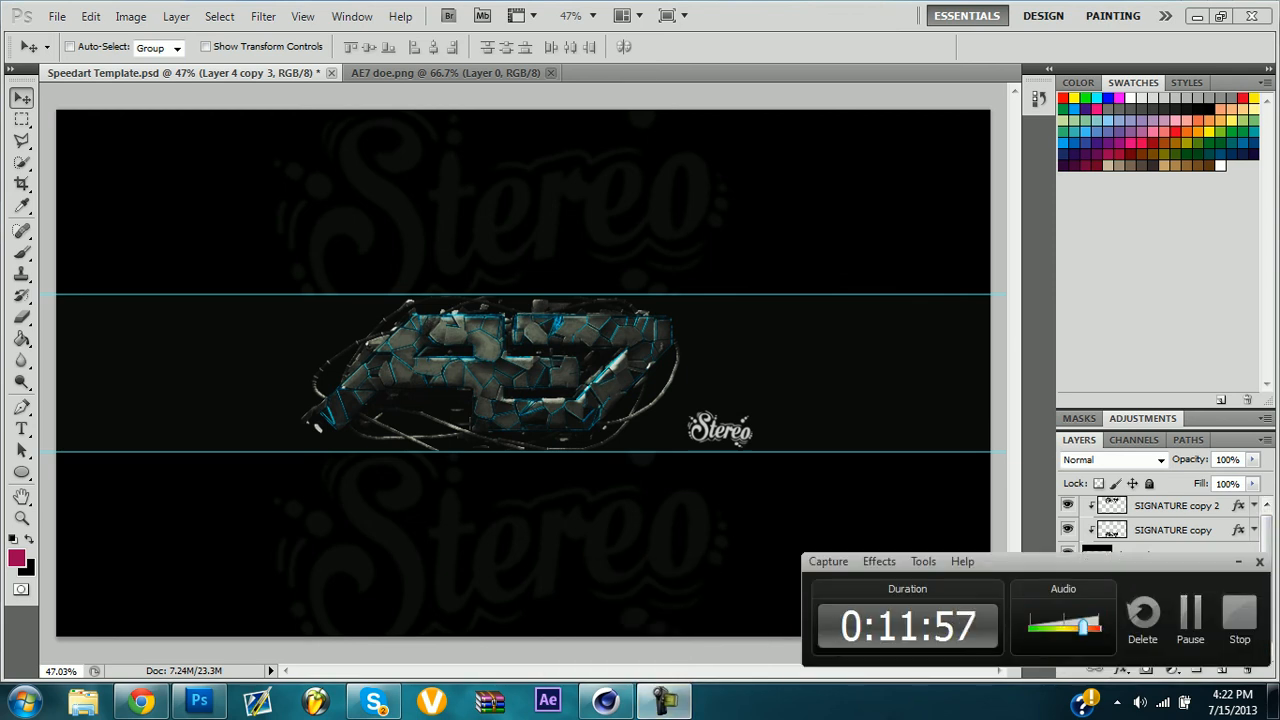